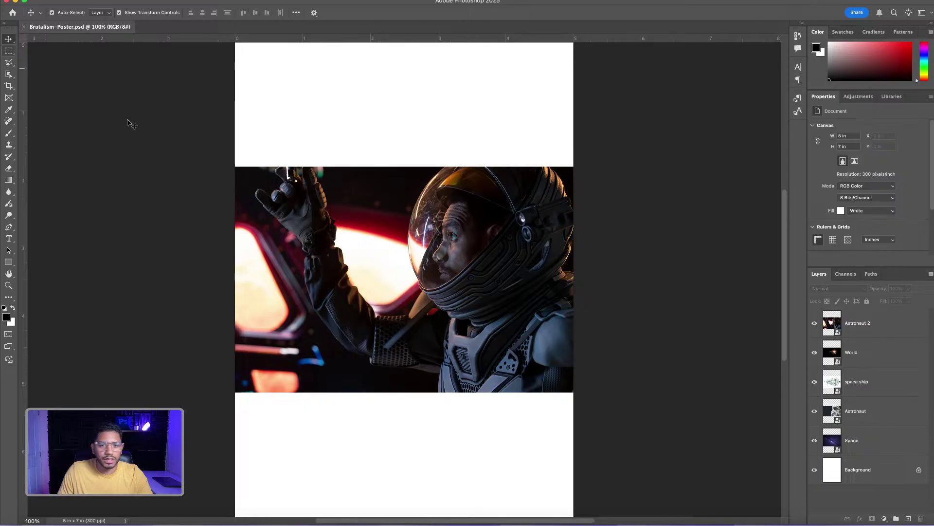
Hide the Astronaut 2, World, space ship and Astronaut layers in turn to inspect the images beneath, and show them all again
left_click(815, 323)
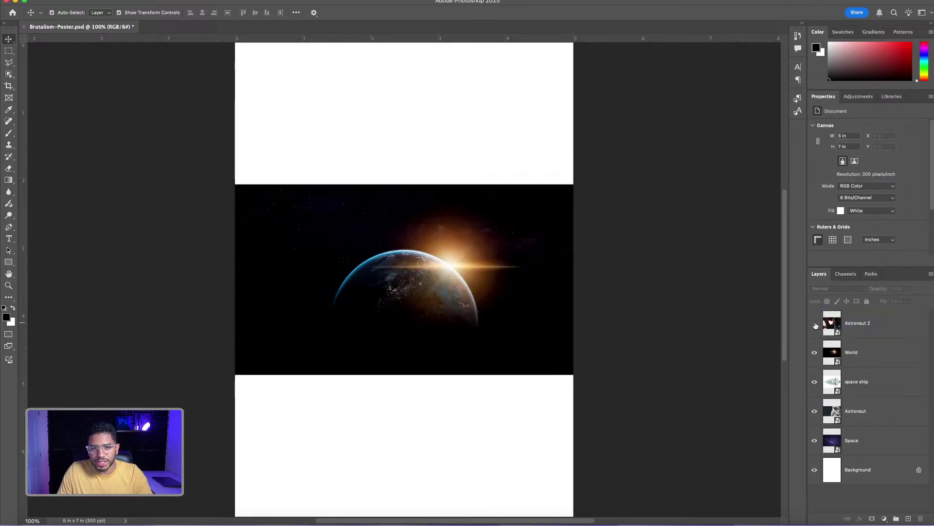
left_click(815, 354)
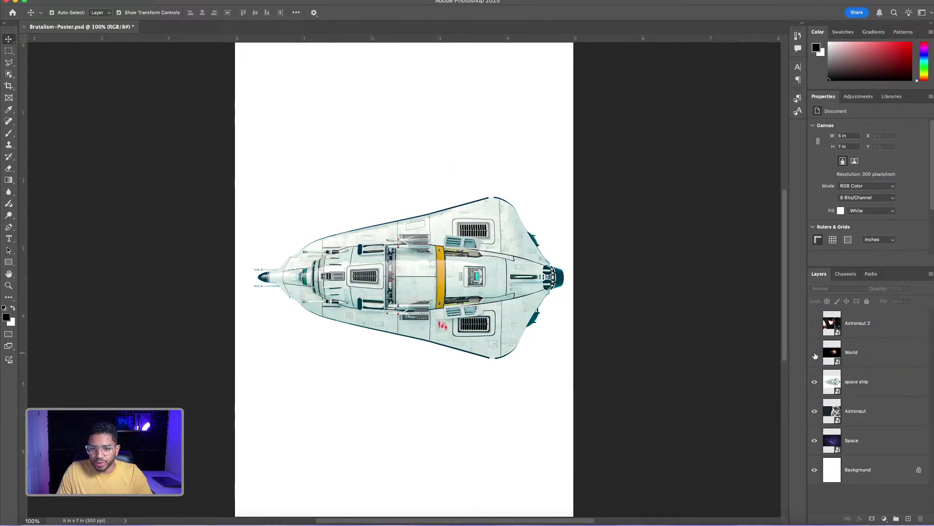
left_click(815, 381)
left_click(815, 411)
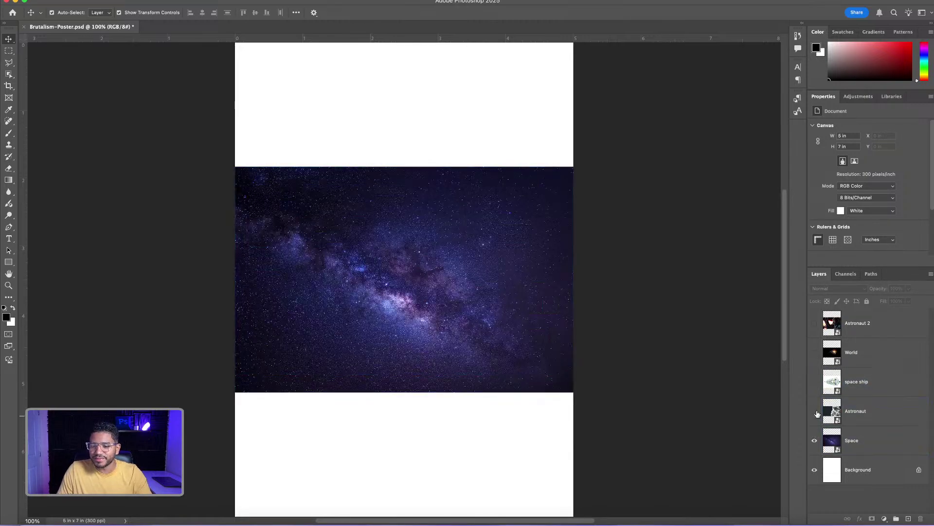
left_click(815, 411)
left_click(814, 382)
left_click(814, 353)
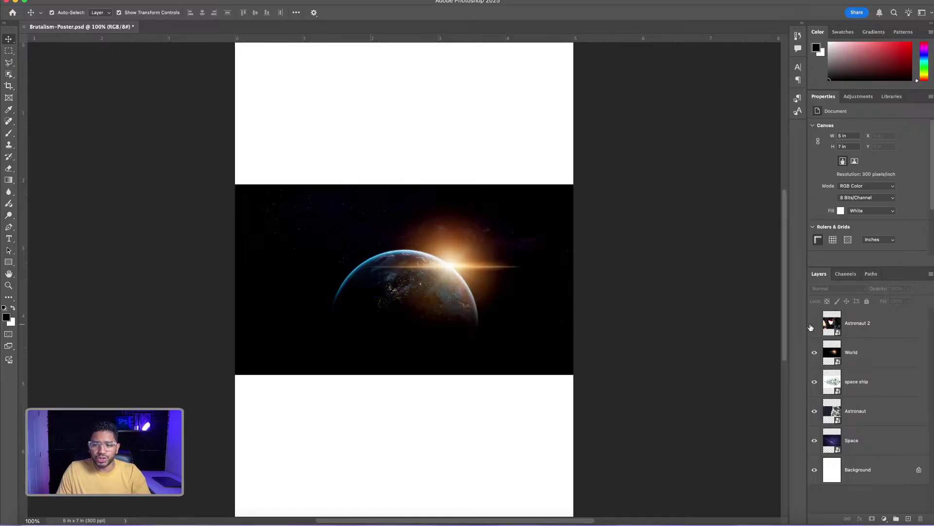
left_click(814, 324)
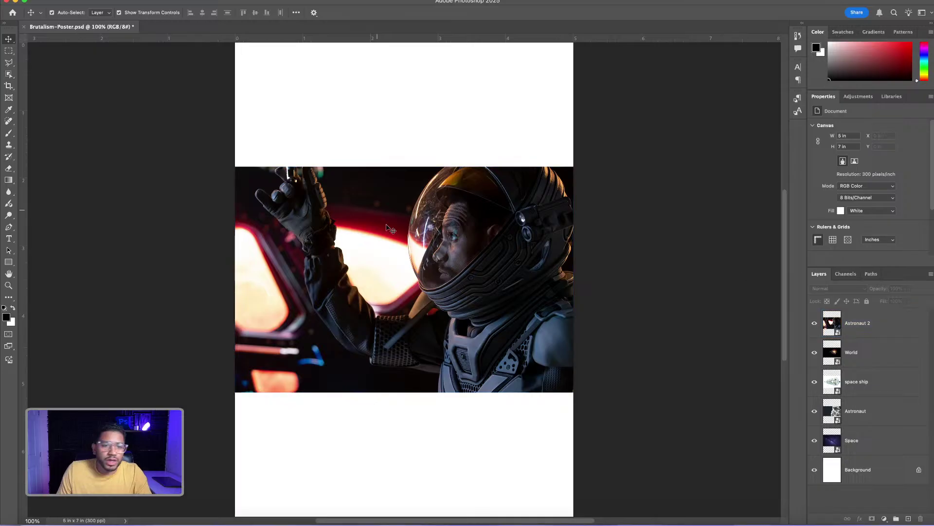
left_click(203, 141)
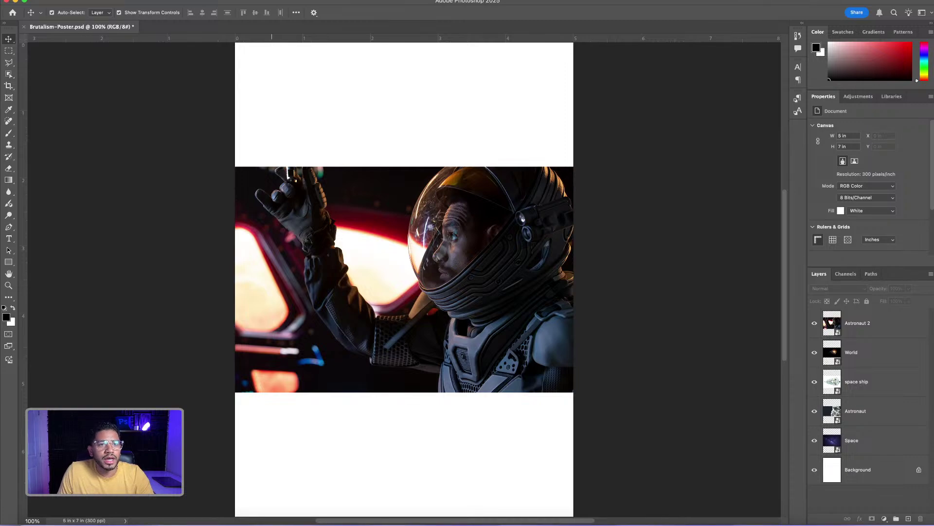
Start a new guide layout on the canvas, previewing the 8 Column preset and settling on the 12 Column preset
left_click(246, 0)
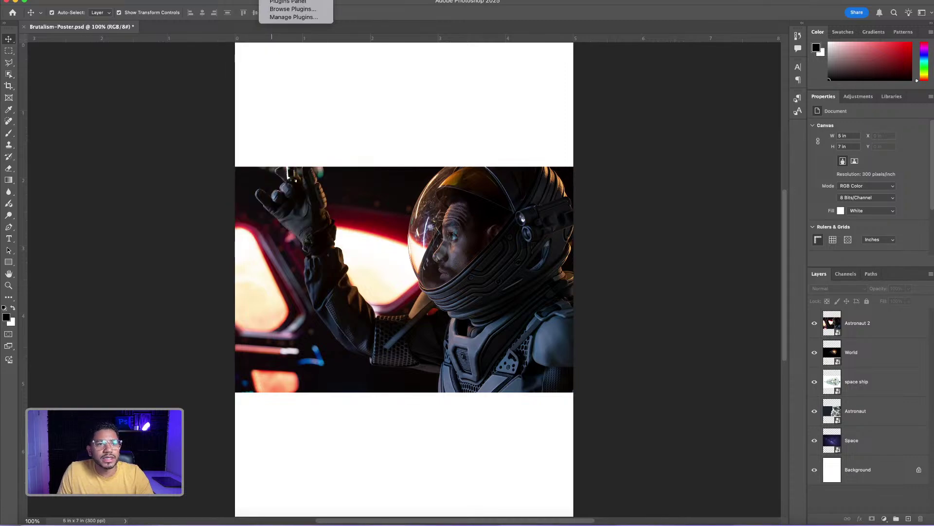
mouse_move(271, 0)
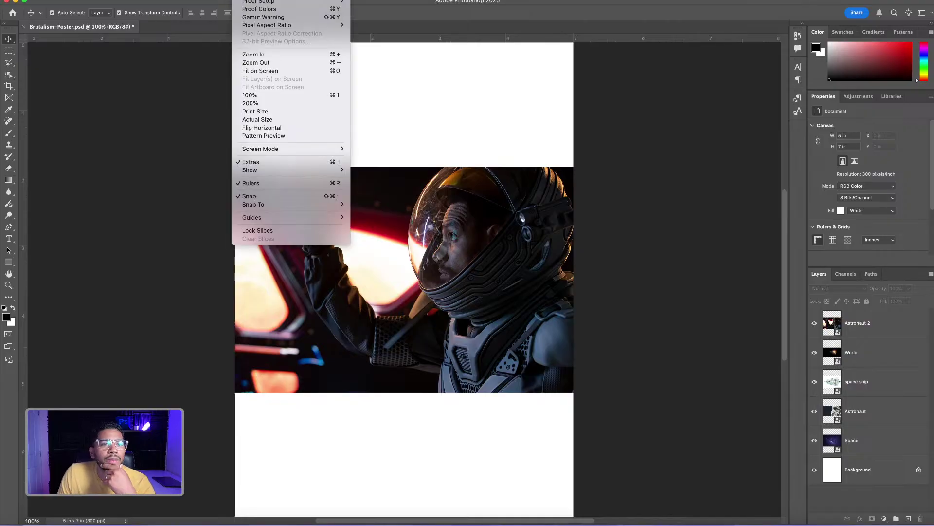
mouse_move(335, 219)
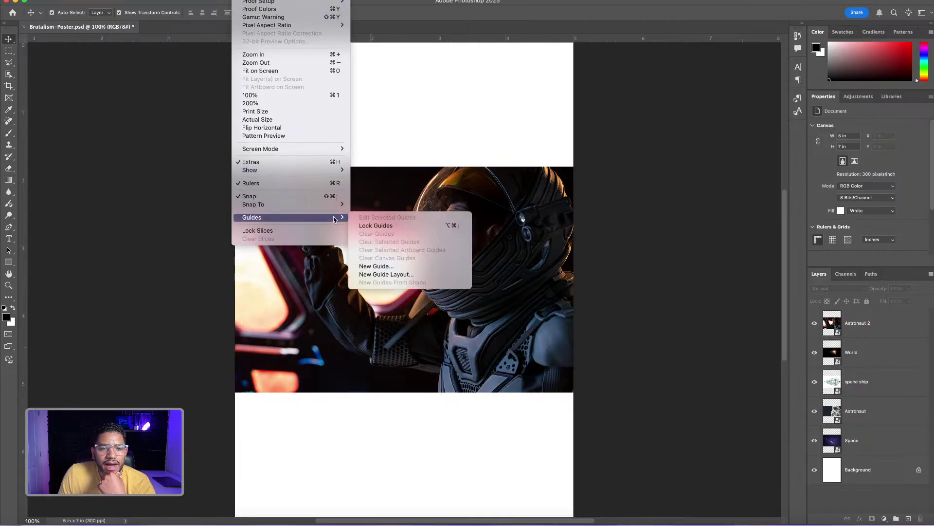
left_click(403, 275)
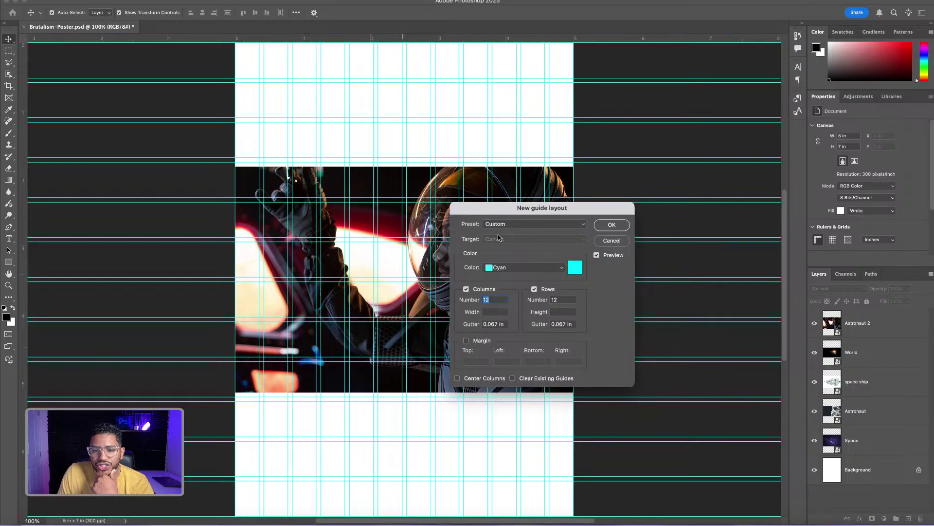
left_click(528, 224)
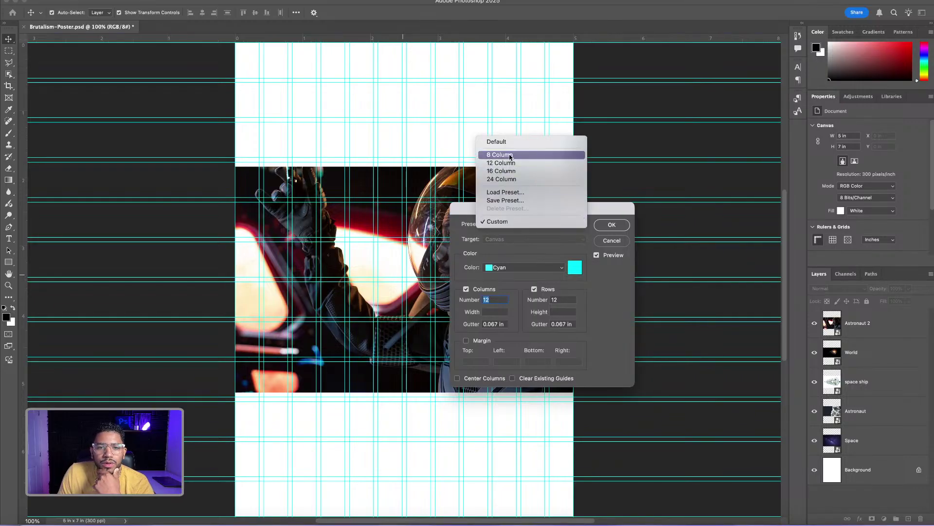
left_click(507, 155)
left_click(523, 224)
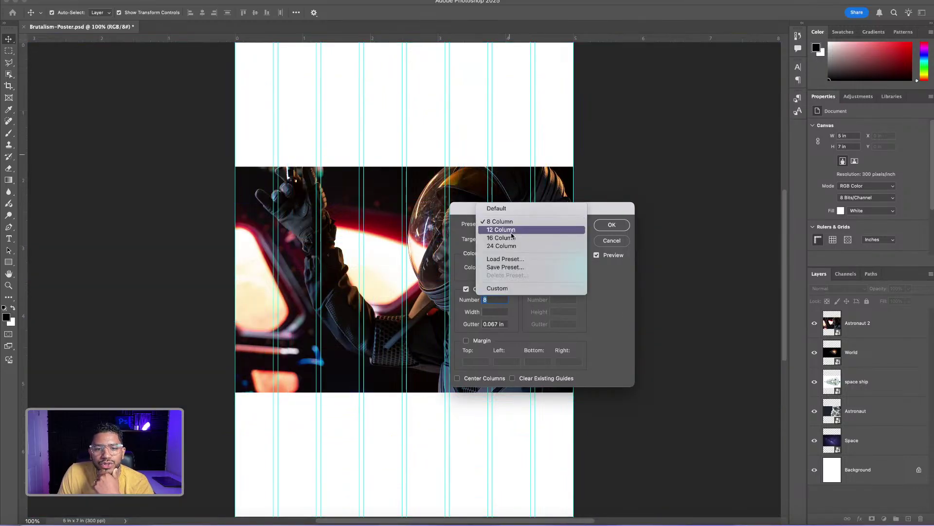
left_click(511, 231)
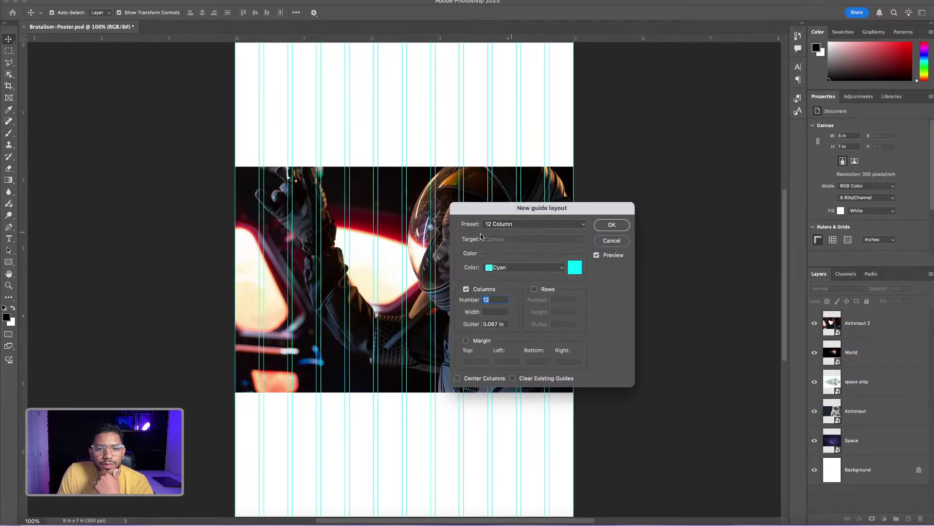
Add 12 rows to the guide layout and apply the 12-by-12 grid to the poster
left_click(535, 289)
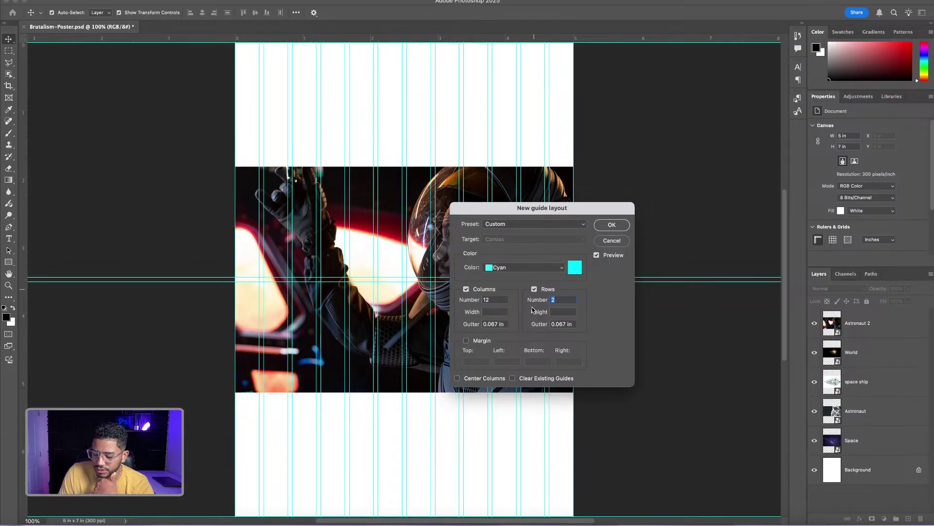
type("12")
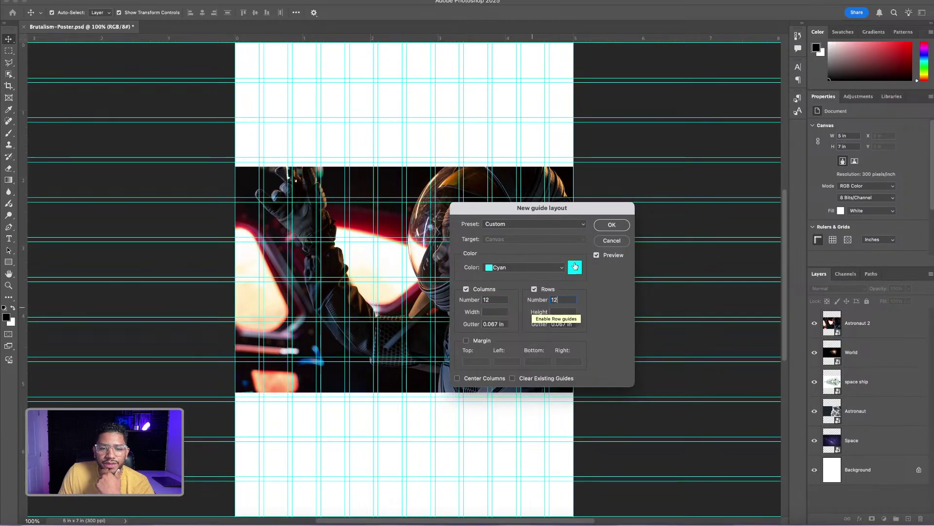
left_click(610, 225)
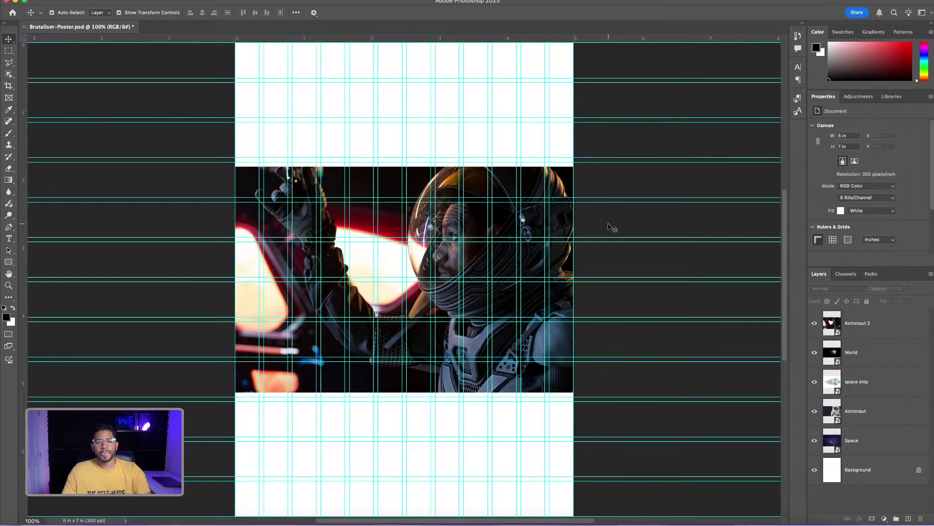
Toggle the guides off and on repeatedly to compare the poster with and without the grid
left_click(525, 225)
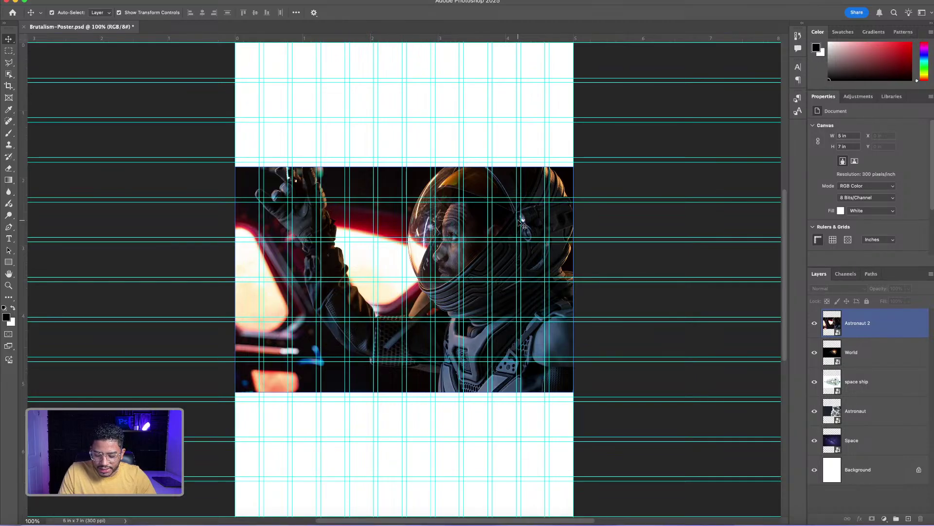
key("ctrl+alt+a")
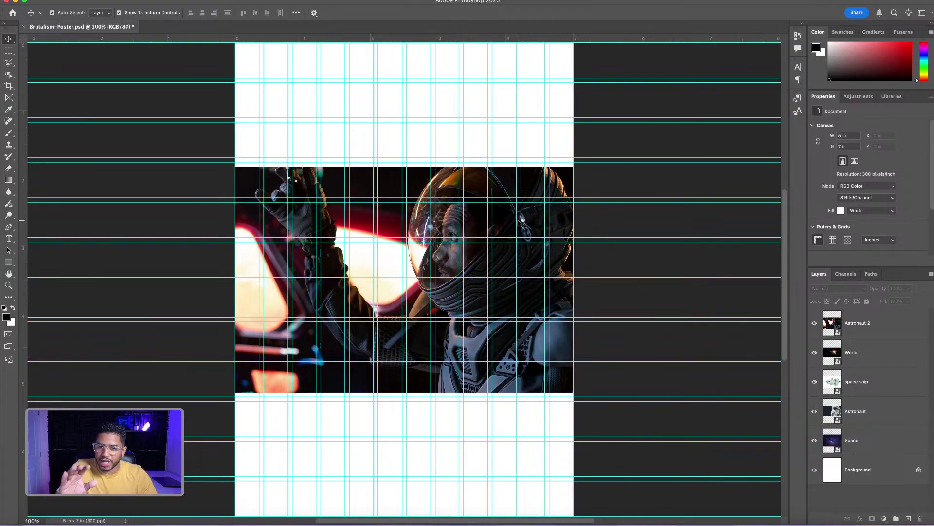
key("ctrl+semicolon")
key("ctrl+semicolon")
key("ctrl+semicolon")
key("ctrl+semicolon")
key("ctrl+semicolon")
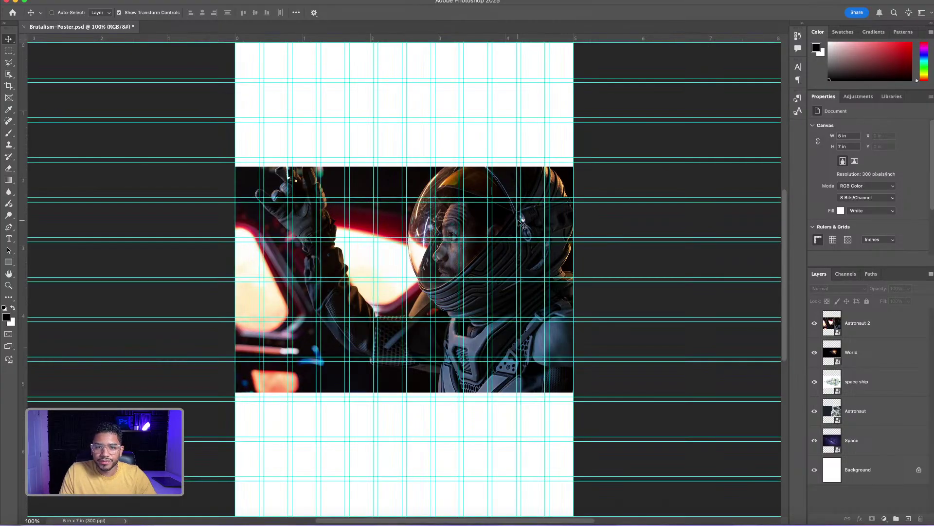
key("ctrl+semicolon")
key("ctrl+semicolon")
key("ctrl+semicolon")
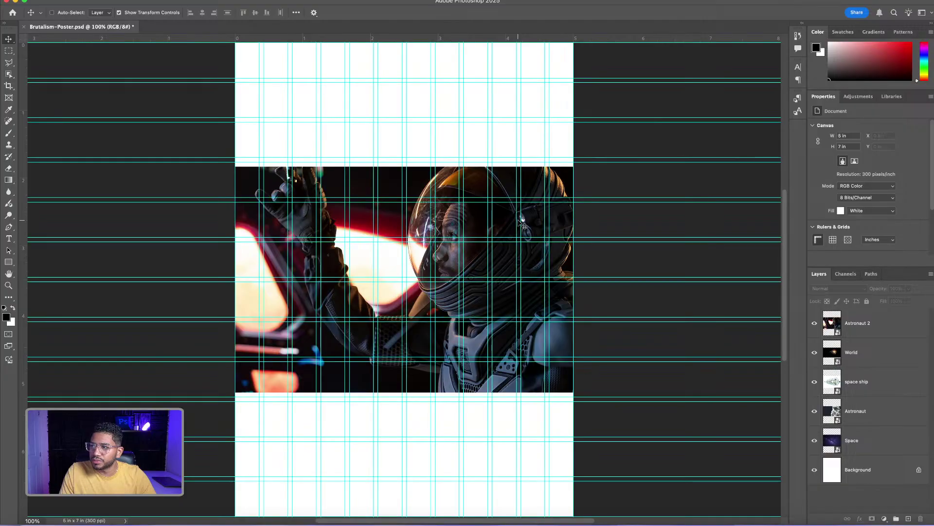
key("ctrl+semicolon")
key("ctrl+semicolon")
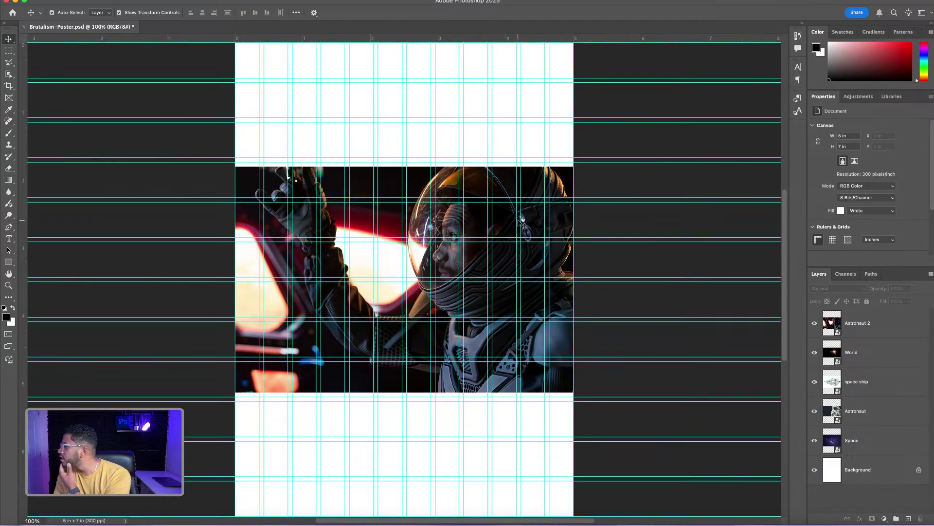
left_click(524, 197)
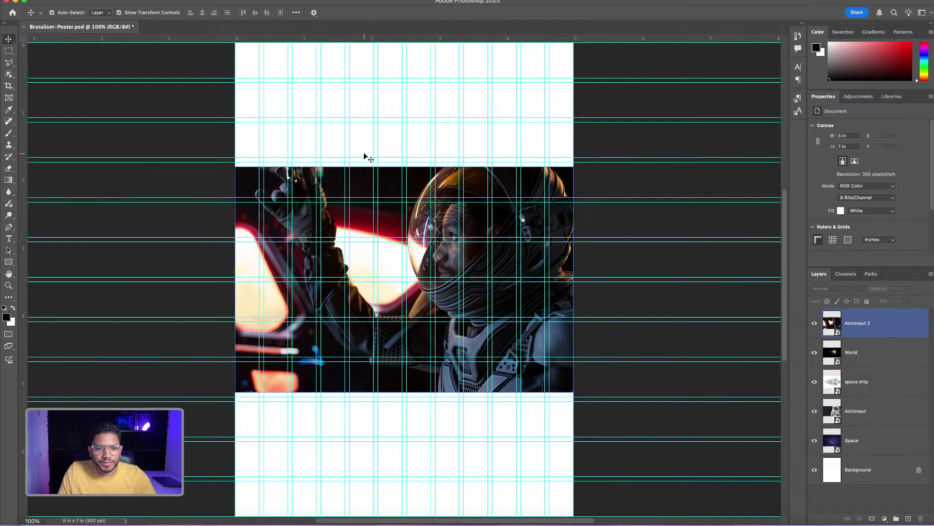
left_click(380, 197)
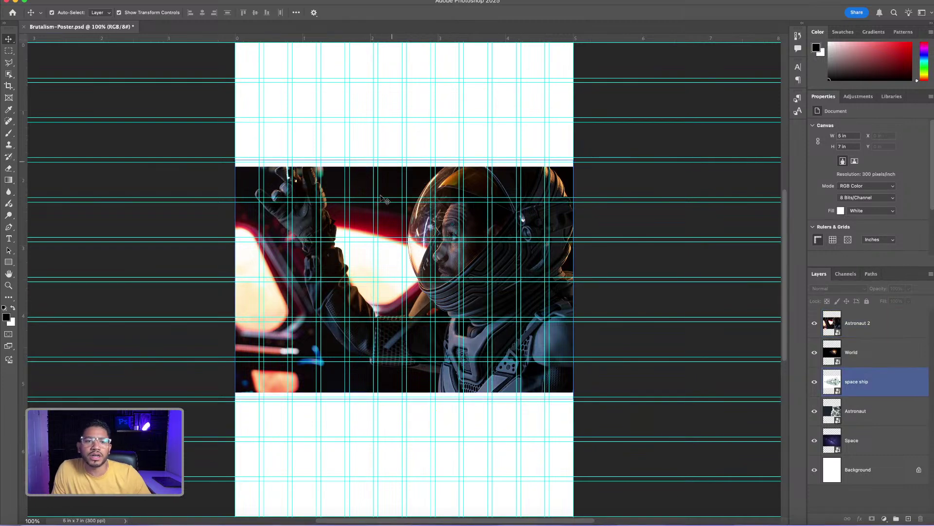
left_click(487, 248)
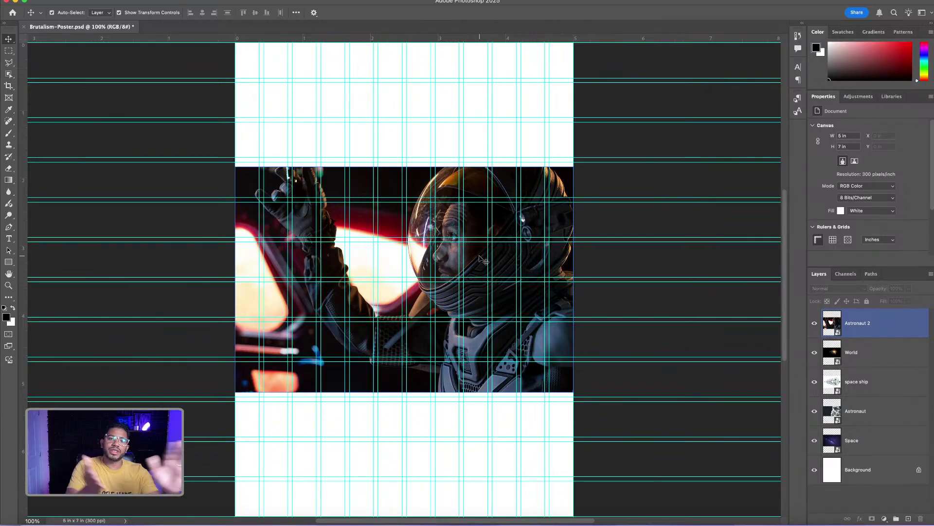
left_click(710, 201)
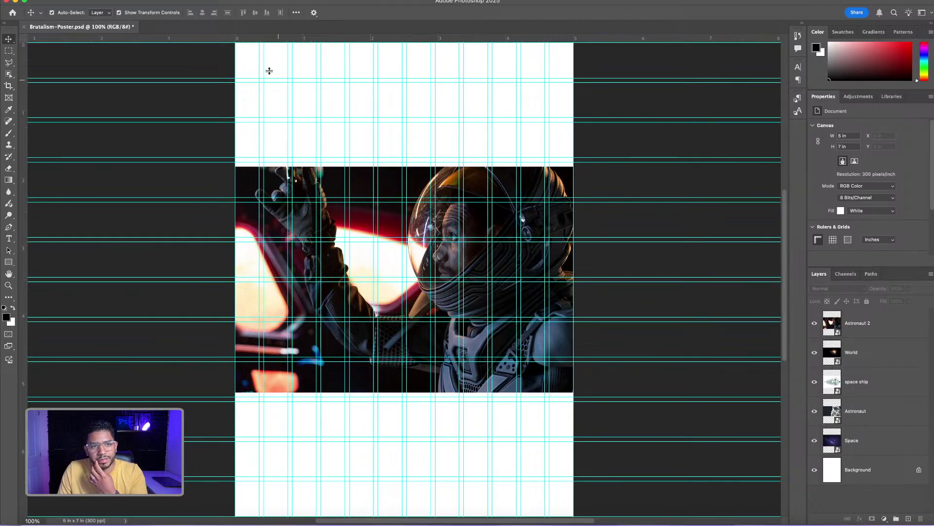
left_click(559, 161)
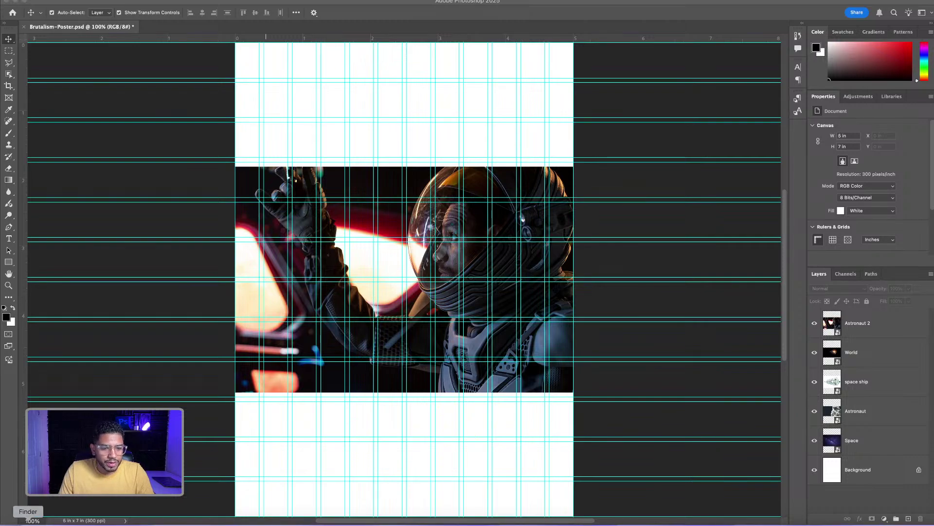
left_click(28, 523)
key("super+w")
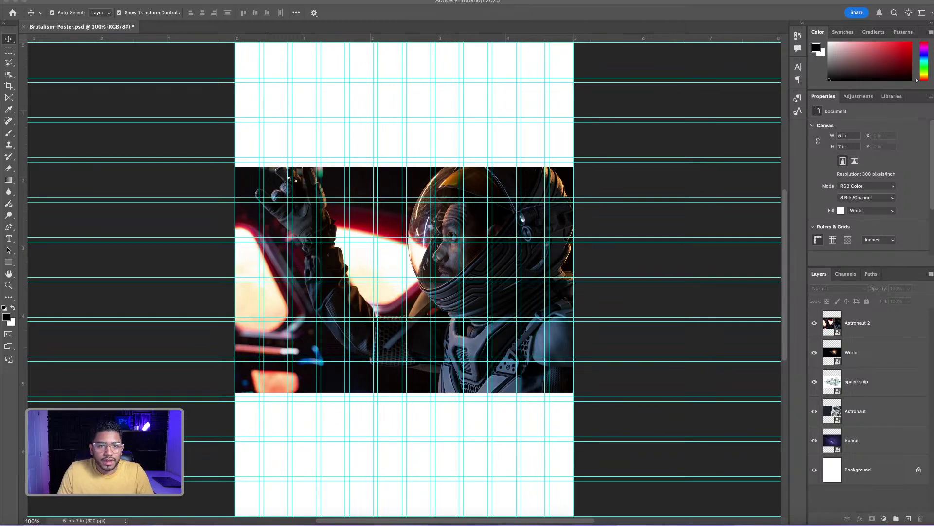
left_click(161, 68)
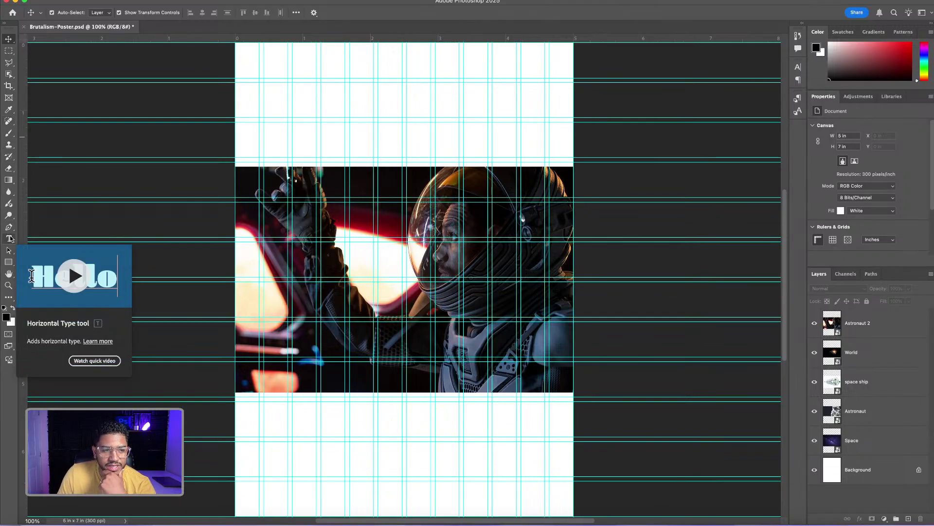
Draw a paragraph text box across the poster's full width over the top two grid rows and enter "ABOVE THE NOISE."
left_click(10, 238)
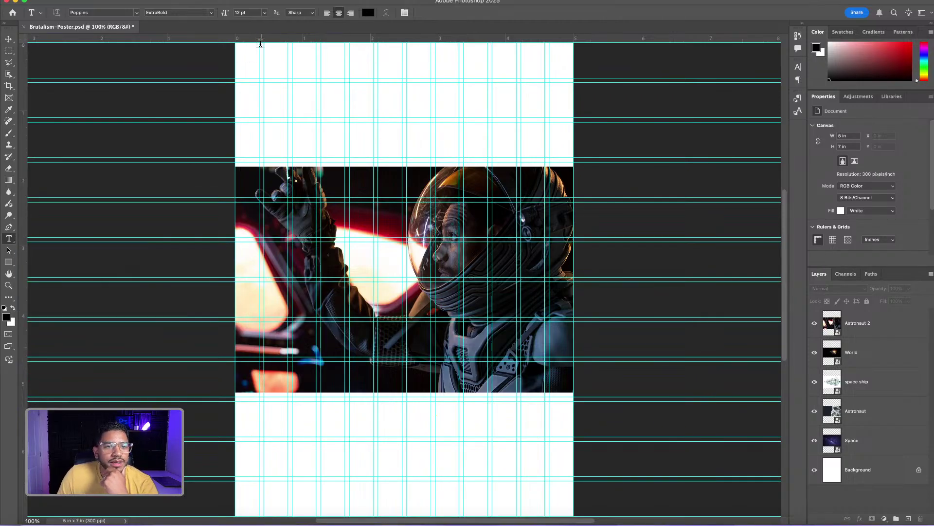
left_click_drag(236, 43, 577, 126)
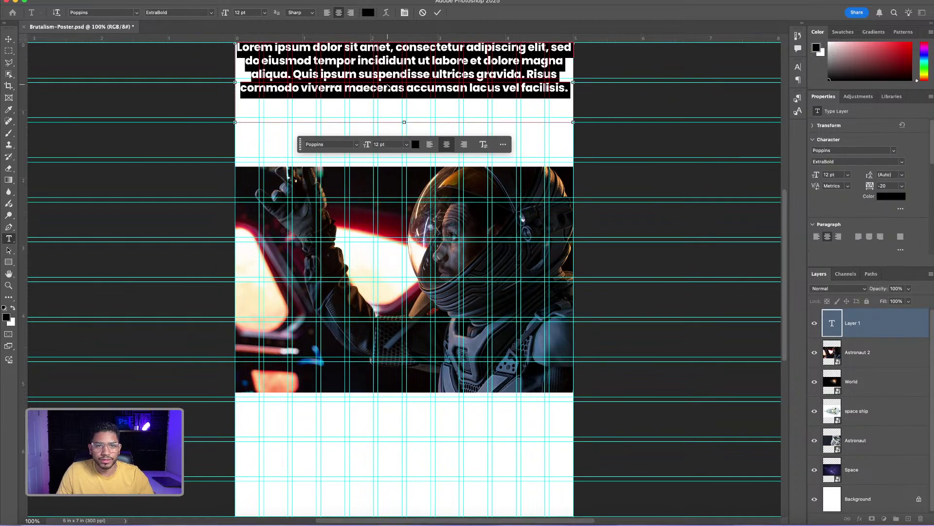
type("ABOVE THE NOISE.")
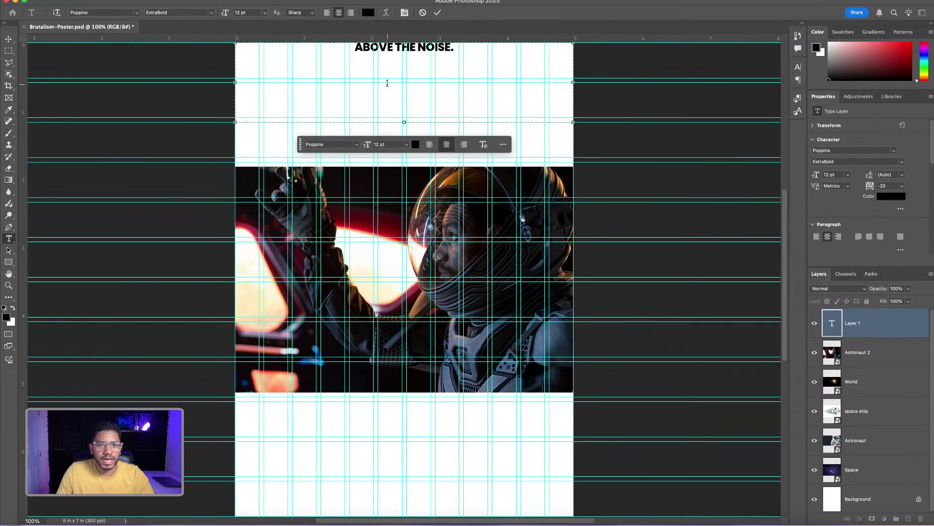
Select the whole headline text and set its font size to 100 pt
triple_click(425, 47)
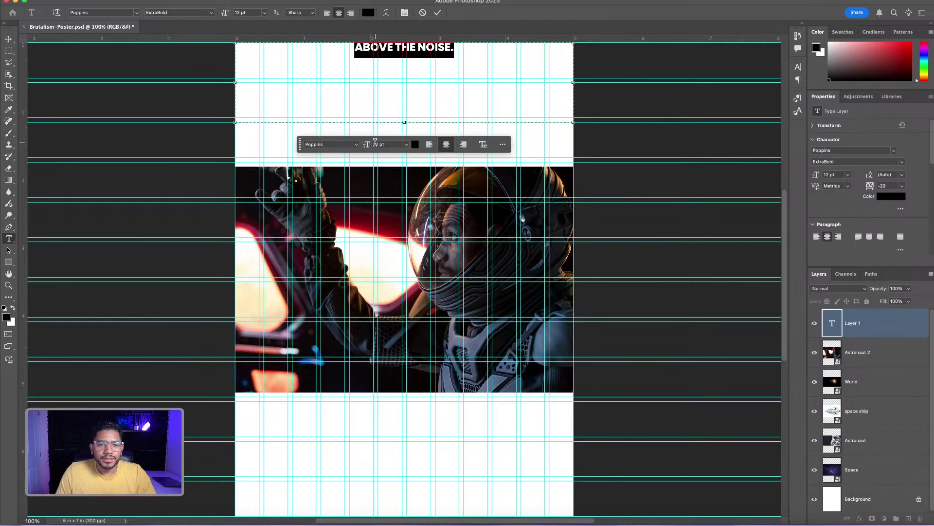
type("1")
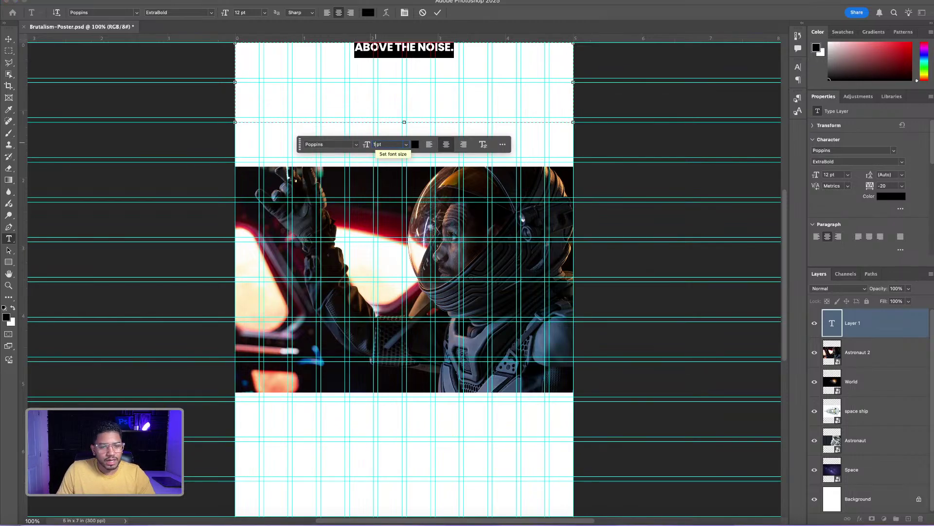
key("Return")
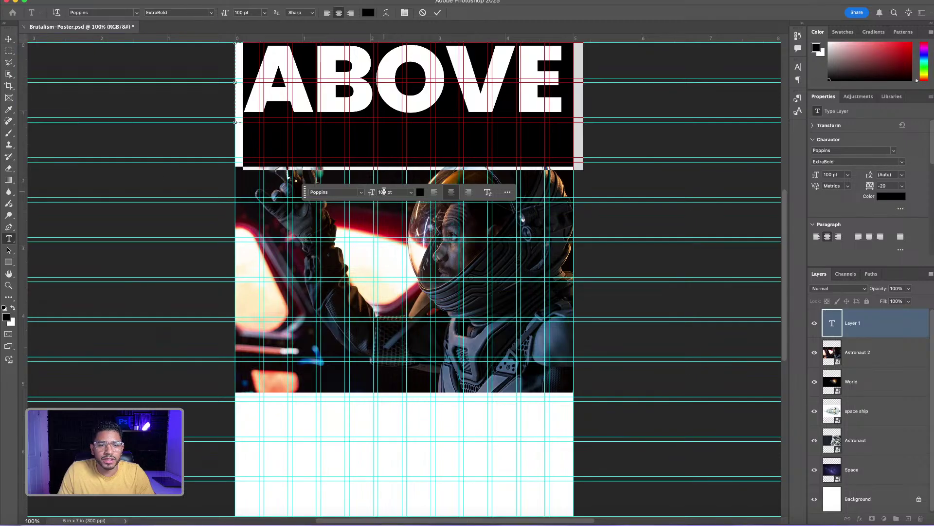
Reduce the selected headline's font size step by step to 54 pt so "ABOVE THE" fits on one line
left_click(384, 192)
key("Down")
key("Down")
key("Down")
key("Down")
key("Down")
key("Down")
key("Down")
key("Down")
key("Down")
key("Down")
key("Down")
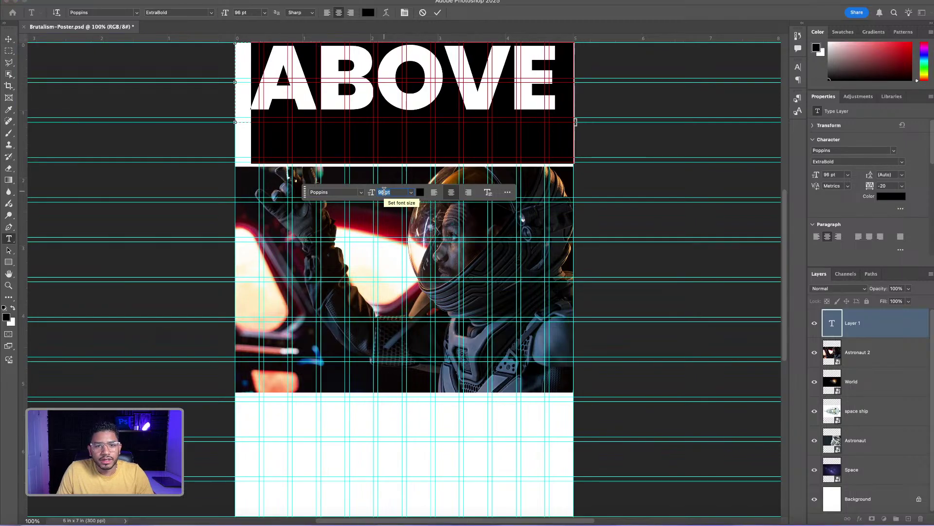
key("Down")
key("Down")
key("Down")
key("Down")
key("Down")
key("Down")
key("Down")
key("Down")
key("Down")
key("Down")
key("Down")
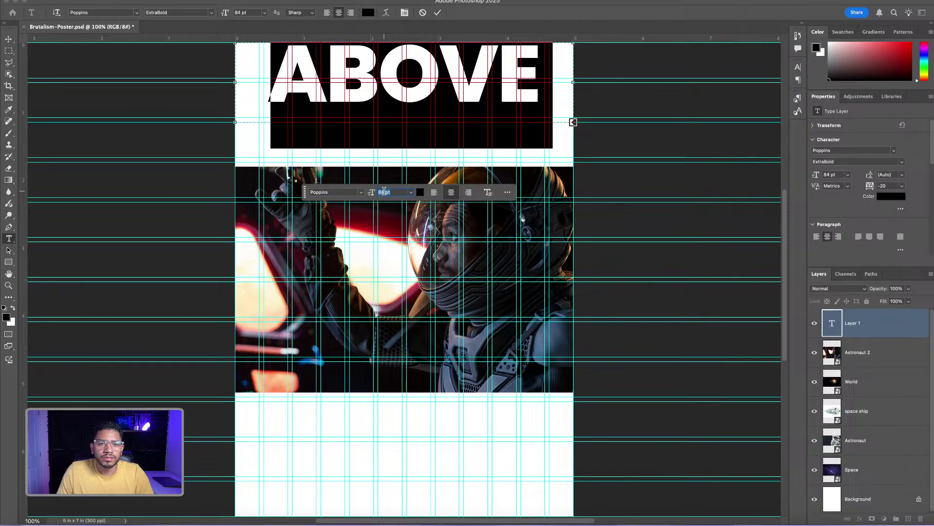
key("Down")
key("Down")
key("Down")
key("Down")
key("Down")
key("Down")
key("Down")
key("Down")
key("Down")
key("Down")
key("Down")
key("Down")
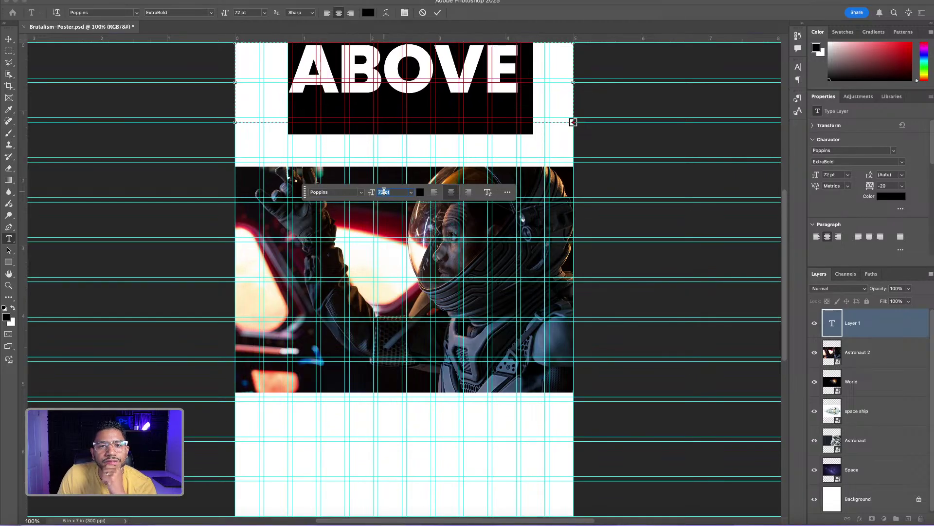
key("Down")
key("Down")
key("Down")
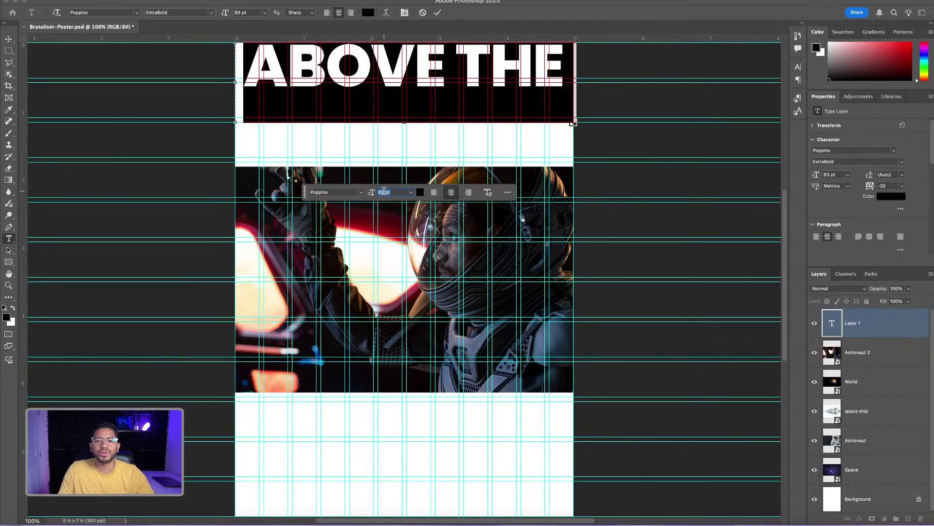
key("Down")
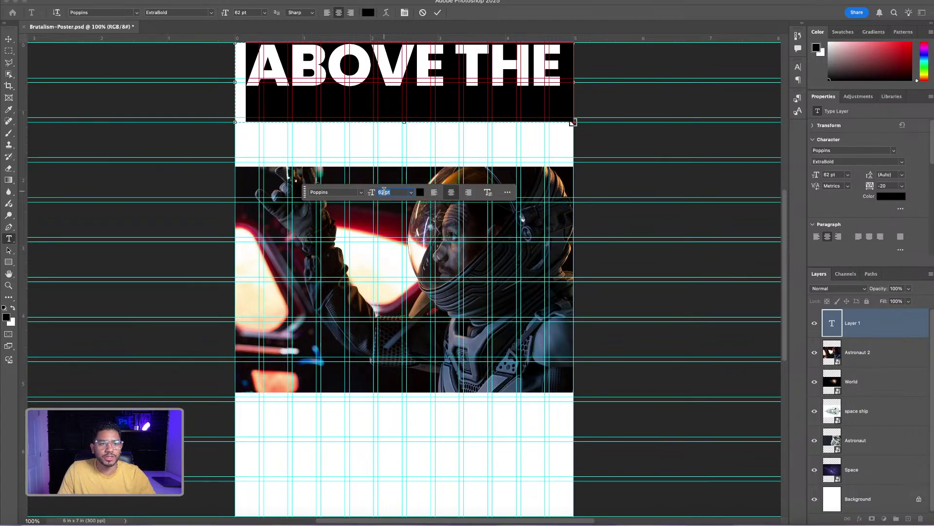
key("Down")
key("Down")
key("Down")
key("Down")
key("Down")
key("Down")
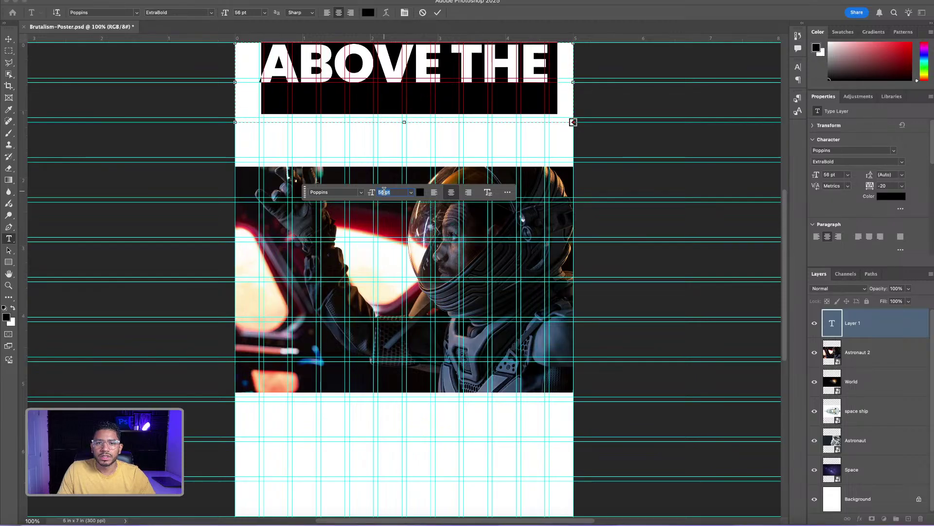
key("Down")
key("Down")
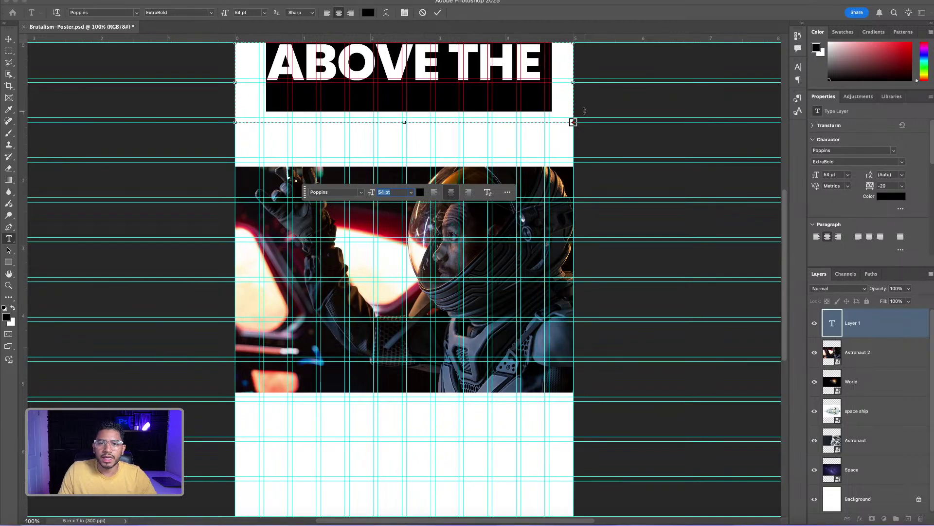
Try a line break after "ABOVE THE" in the headline and remove it again
left_click(543, 73)
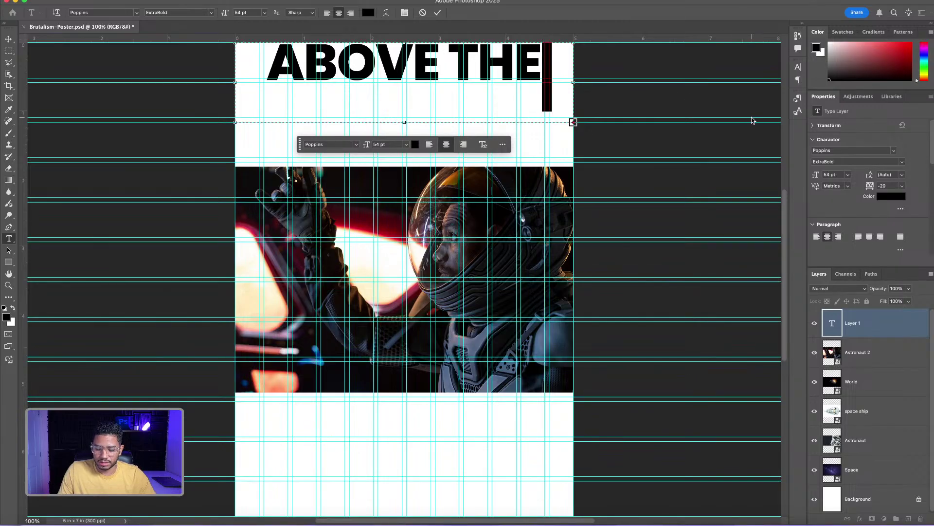
key("Return")
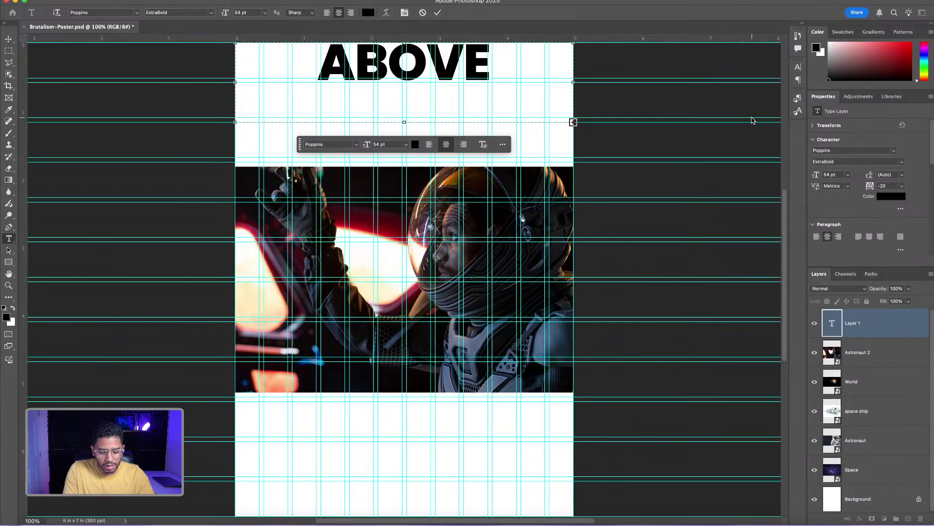
key("BackSpace")
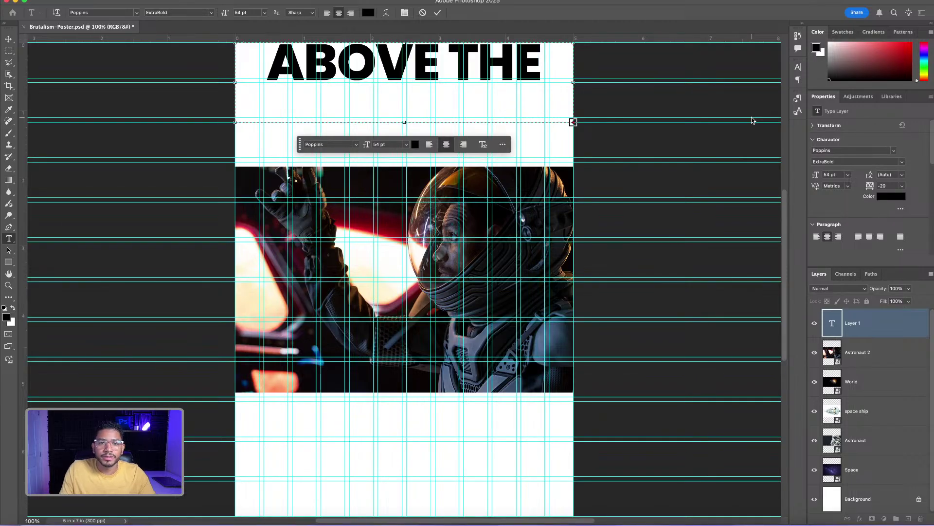
Scale the headline text box proportionally to about 95% and apply the transform
left_click(8, 39)
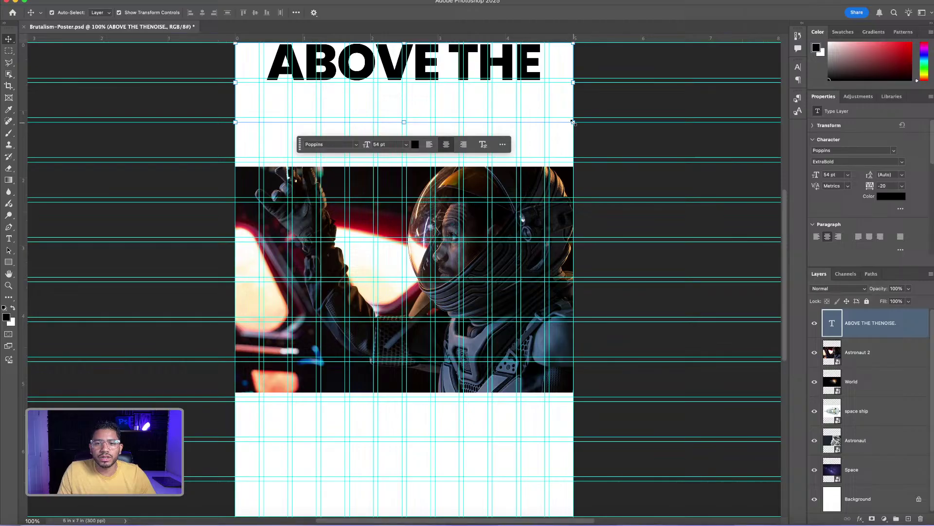
left_click_drag(573, 121, 559, 107)
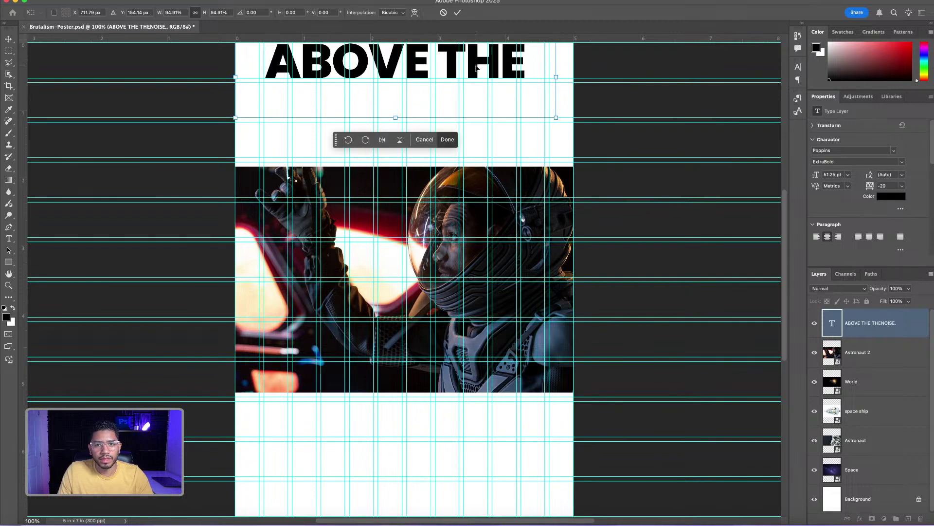
key("Return")
Set the whole headline's font size to 85 pt and widen its text box well beyond the poster's right edge
double_click(477, 67)
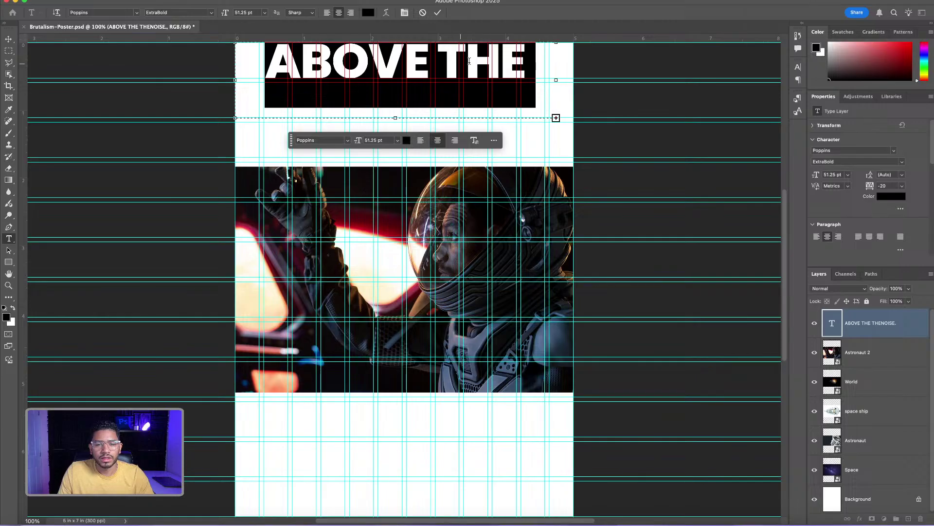
left_click(372, 140)
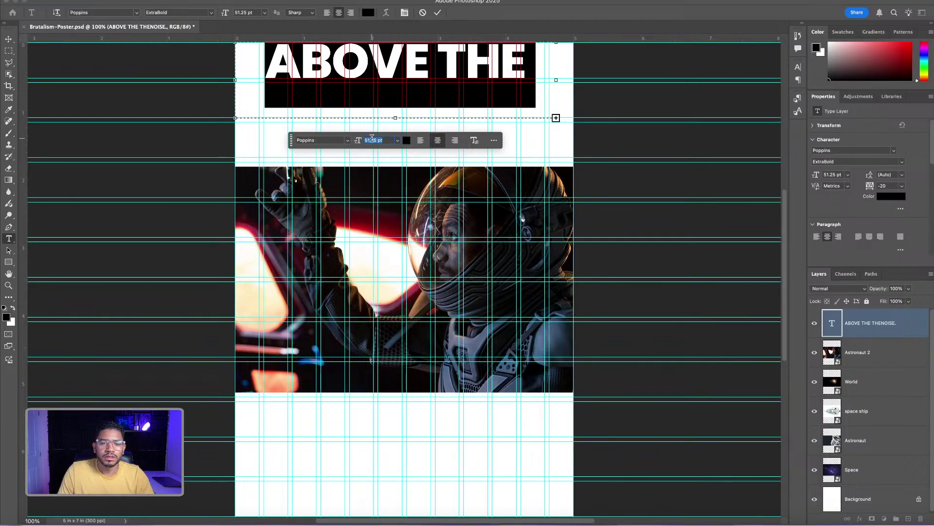
type("85")
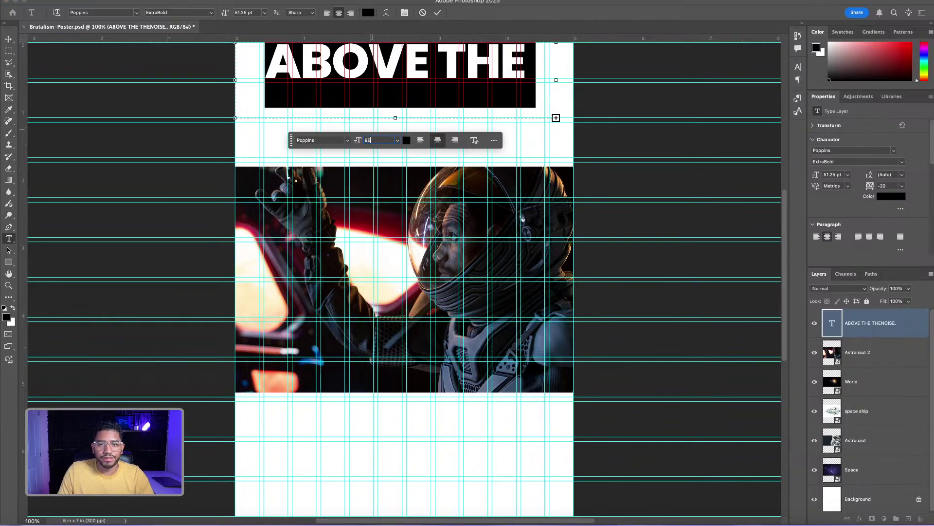
key("Return")
scroll(420, 102, "up", 2)
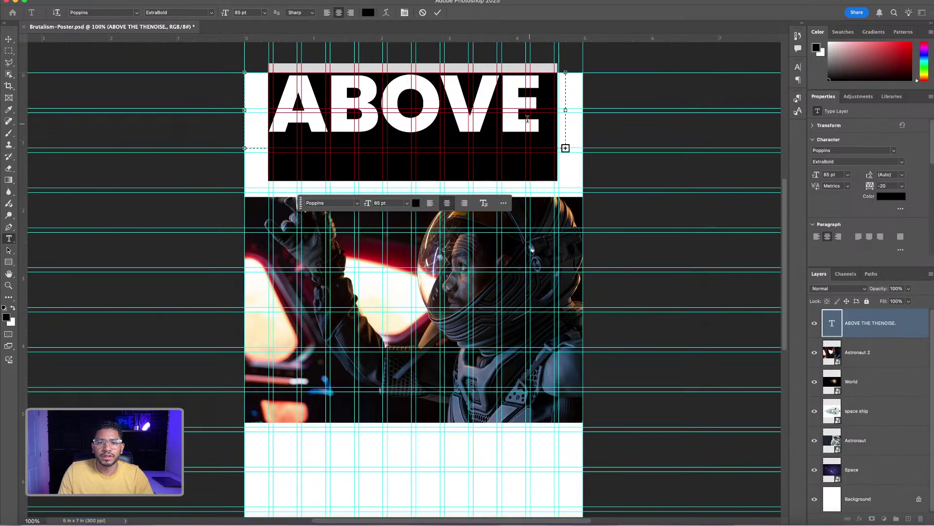
left_click_drag(565, 110, 710, 110)
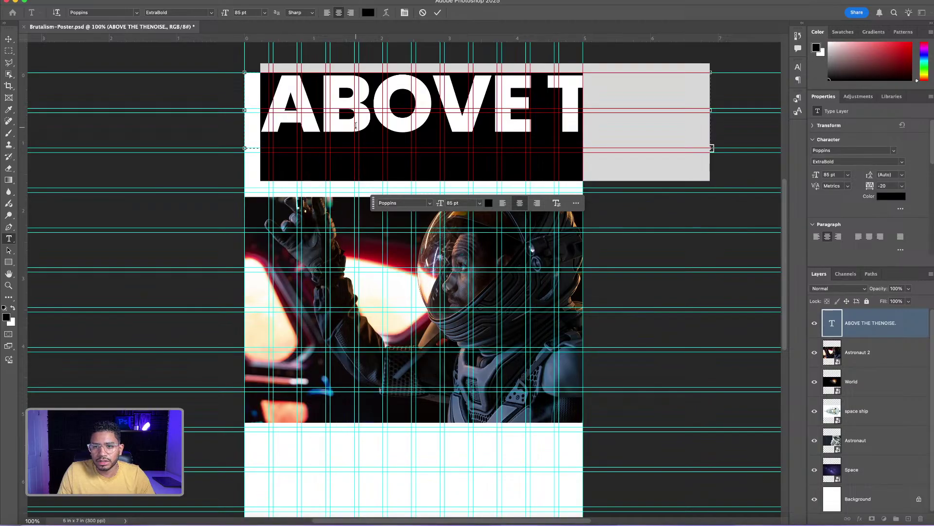
Scale the headline to about 75.5% and position it so "ABOVE THE" spans the poster's width at the top
left_click(9, 39)
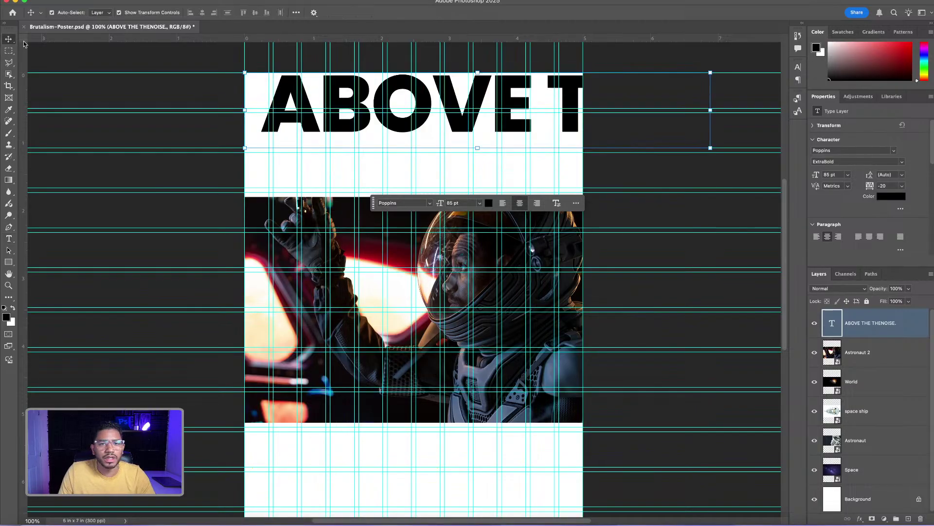
left_click_drag(711, 149, 588, 160)
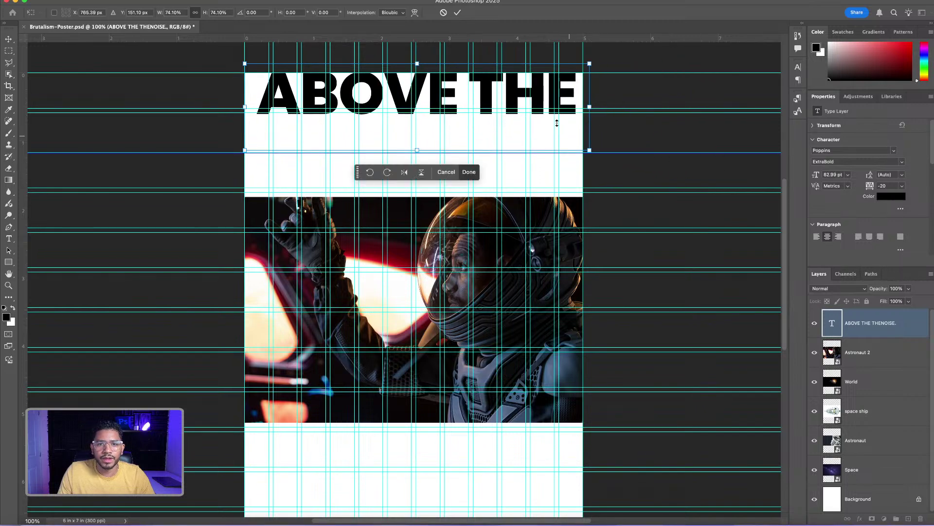
left_click_drag(488, 90, 482, 97)
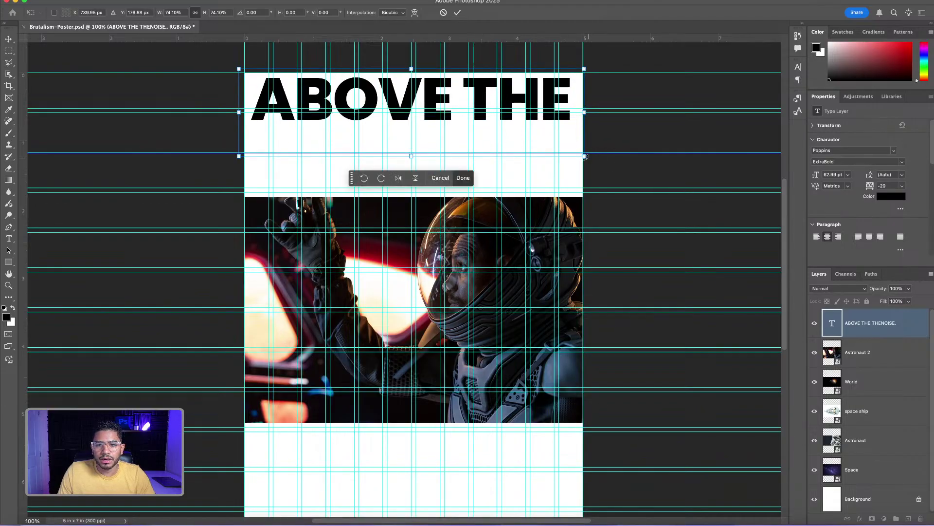
left_click_drag(584, 157, 589, 158)
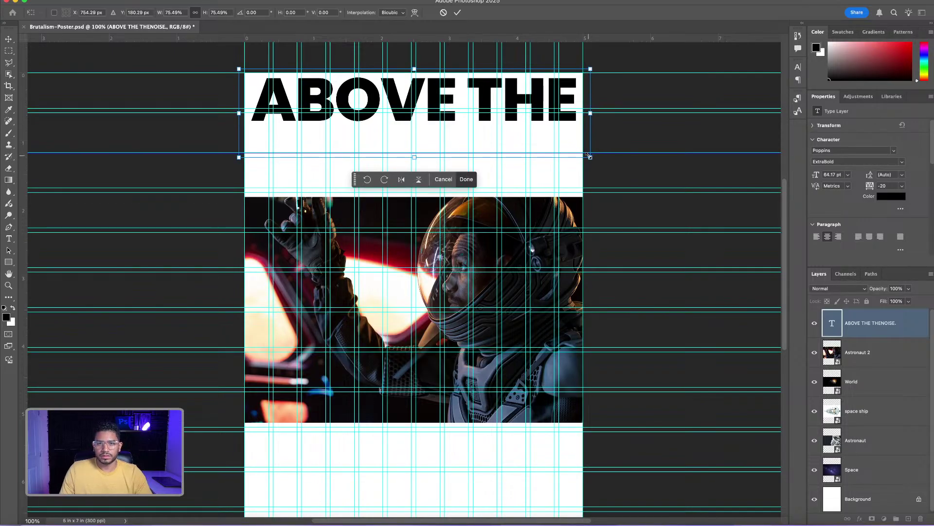
left_click(466, 179)
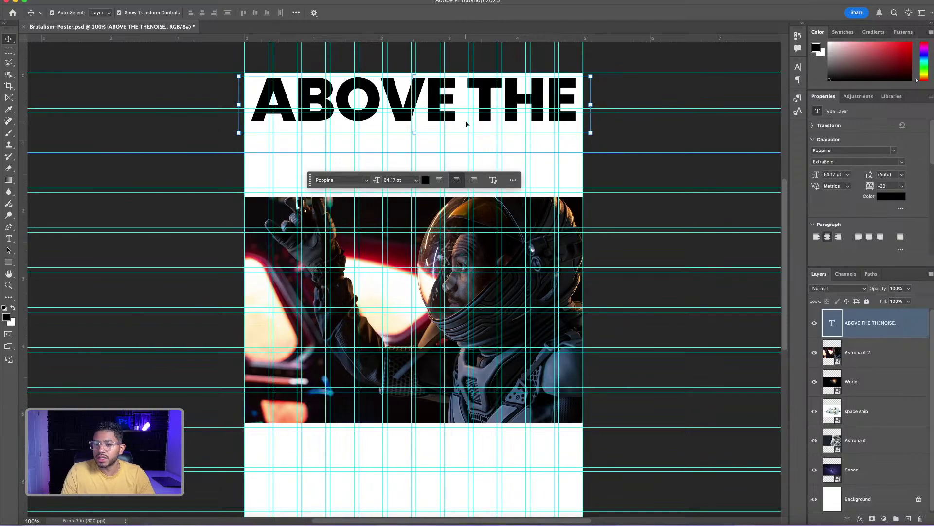
Duplicate the headline layer and move the copy straight down to form a second line directly beneath the original
key("super+j")
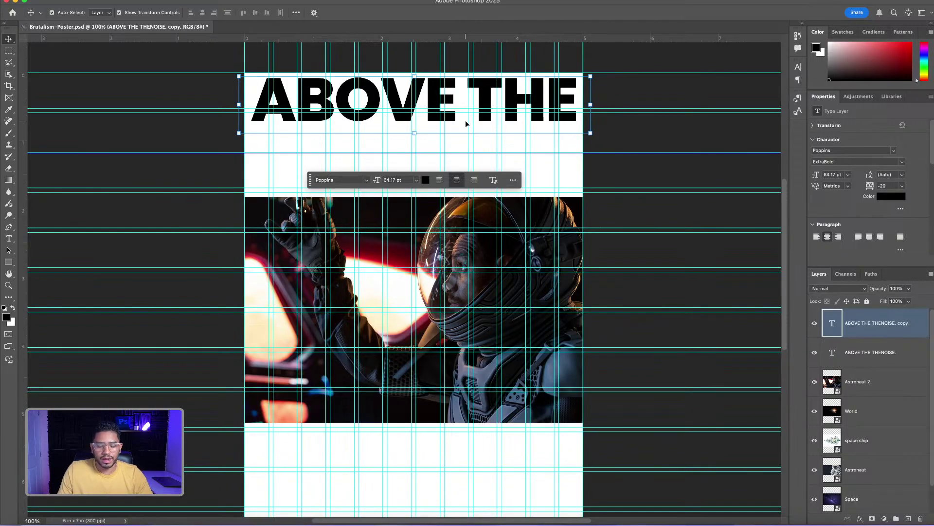
key("shift+Down")
key("shift+Down")
key("shift+Down")
key("shift+Down")
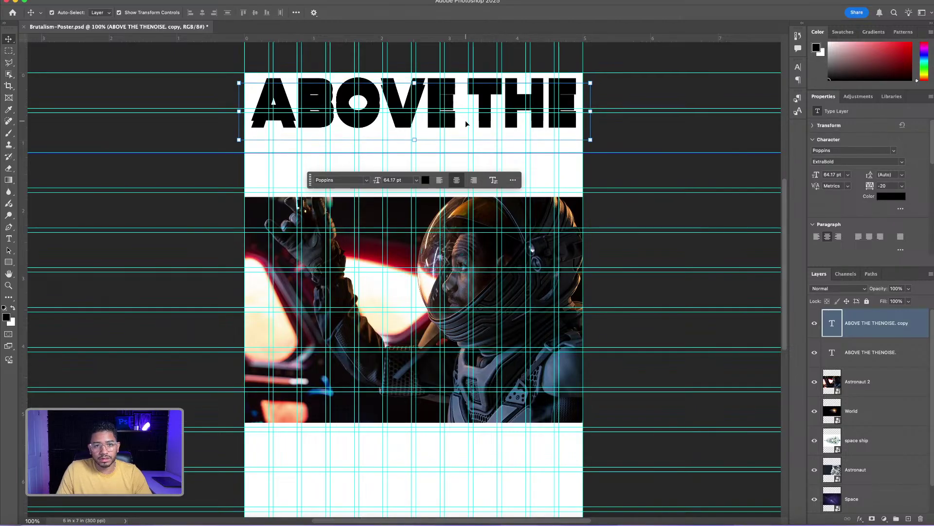
key("shift+Down")
key("shift+Down")
key("shift+Down")
key("shift+Down")
key("shift+Down")
key("shift+Down")
key("shift+Down")
key("shift+Down")
key("shift+Down")
key("shift+Down")
key("shift+Down")
key("shift+Down")
key("shift+Down")
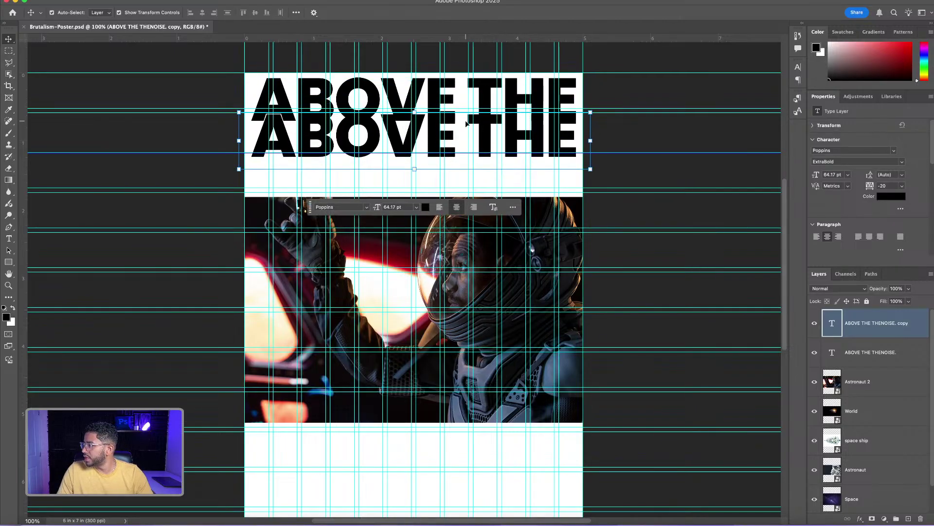
key("shift+Down")
key("shift+Down")
key("shift+Down")
key("shift+Down")
key("shift+Down")
key("shift+Down")
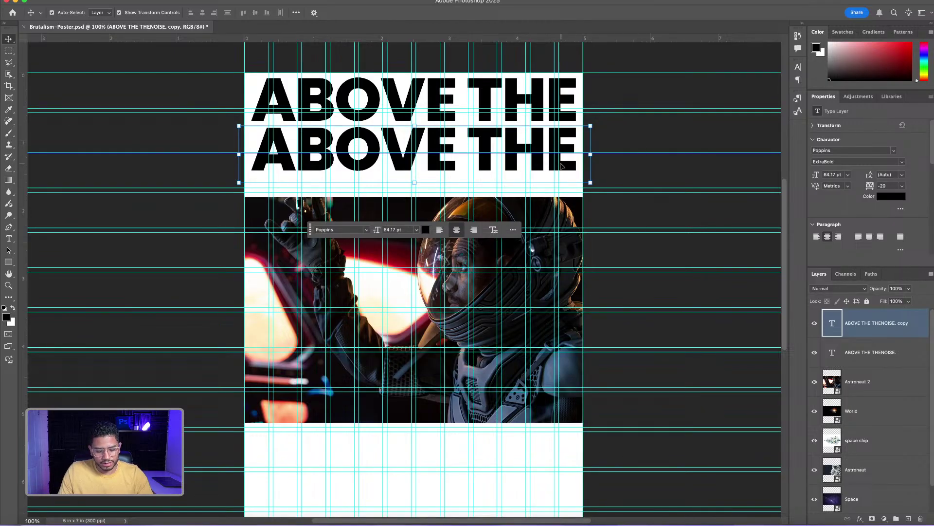
Replace the duplicated headline's text with "NOISE", deleting all leftover characters
double_click(509, 149)
triple_click(509, 150)
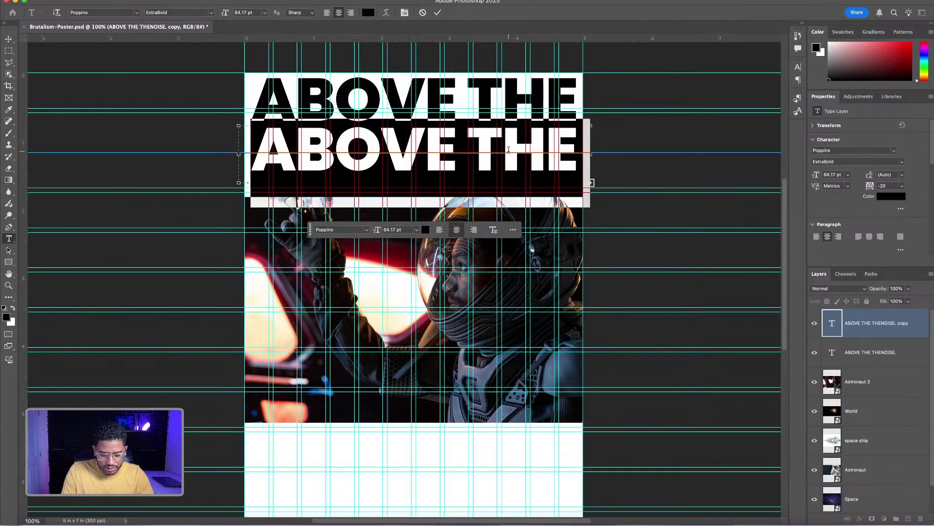
type("NOISE")
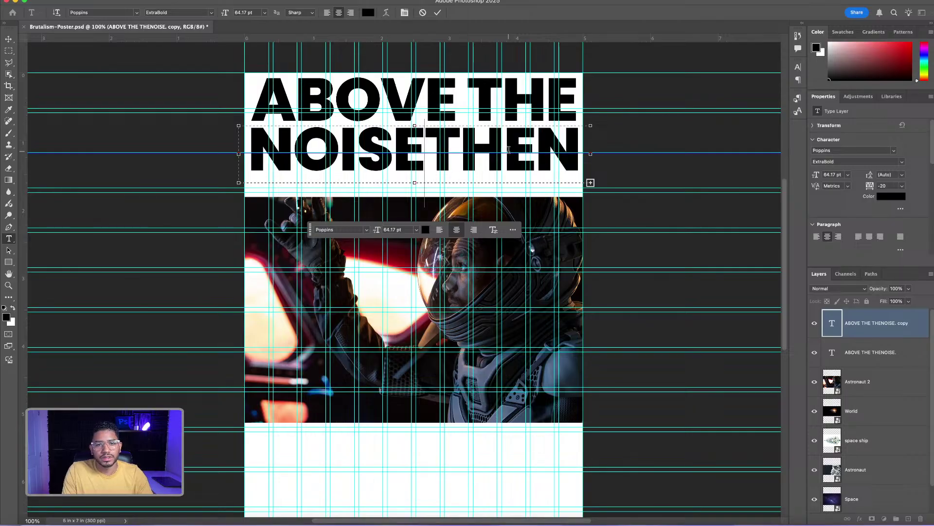
key("shift+Right")
key("shift+Right")
key("shift+Right")
key("shift+Right")
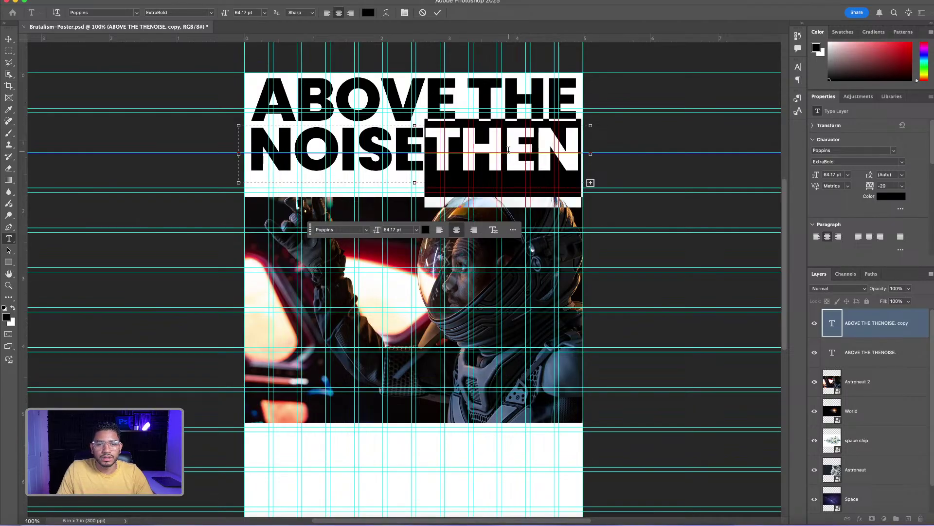
key("BackSpace")
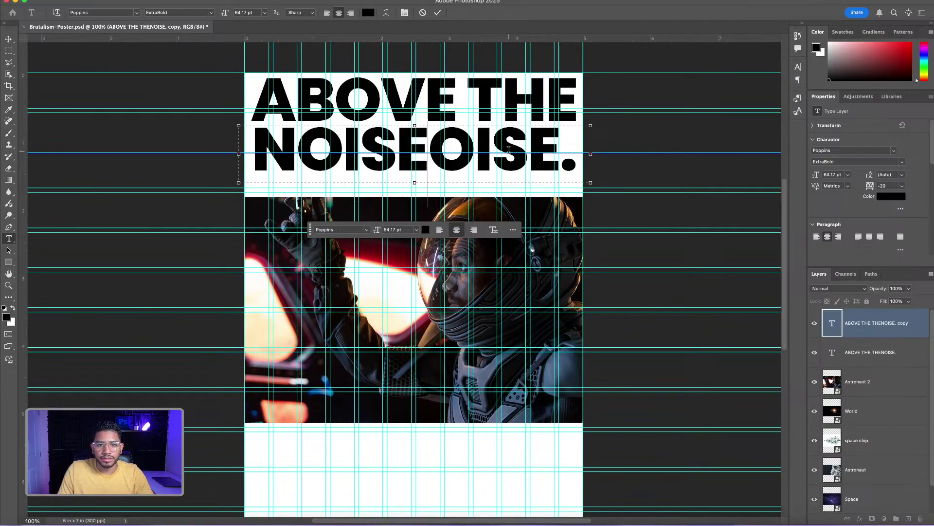
key("shift+Right")
key("shift+Right")
key("shift+Right")
key("shift+Right")
key("shift+Right")
key("BackSpace")
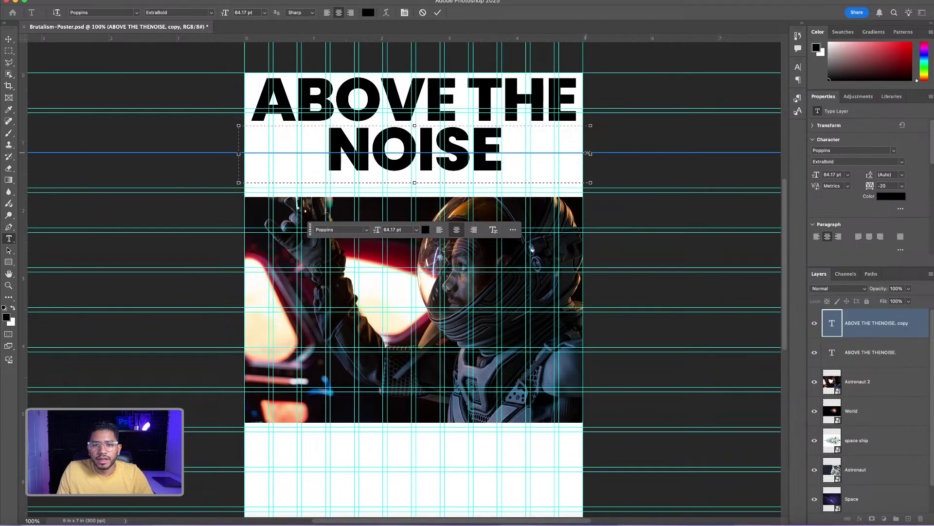
Narrow the "NOISE" text box and scale the word to about 142.6%, positioning it flush beneath the start of "ABOVE THE"
left_click_drag(589, 154, 437, 152)
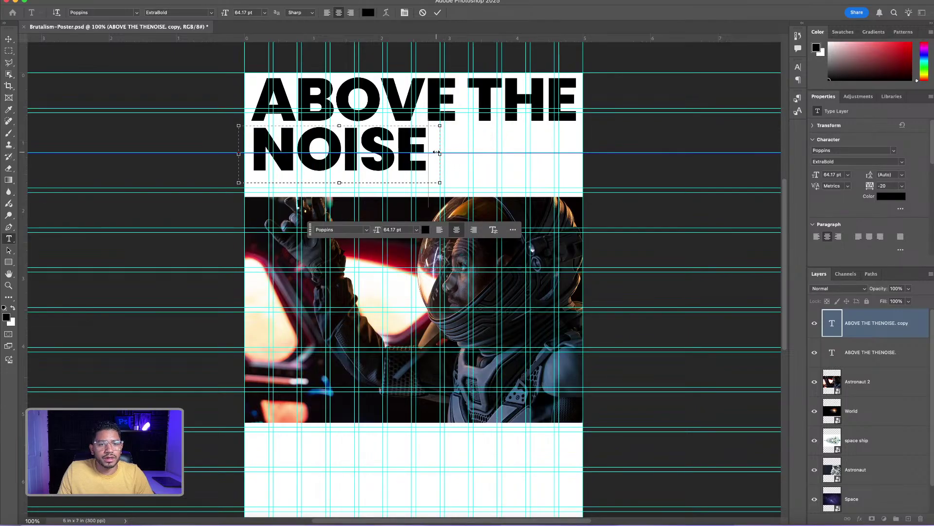
left_click(8, 40)
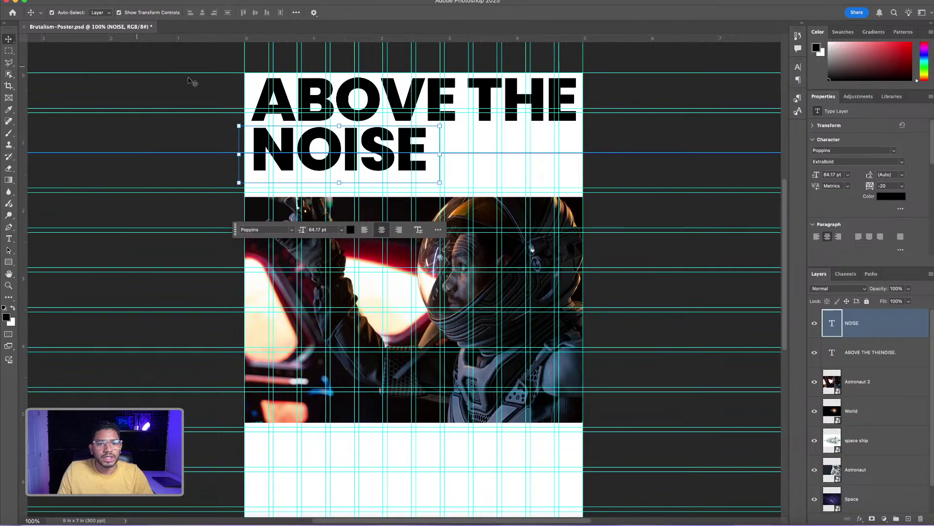
left_click_drag(439, 183, 511, 194)
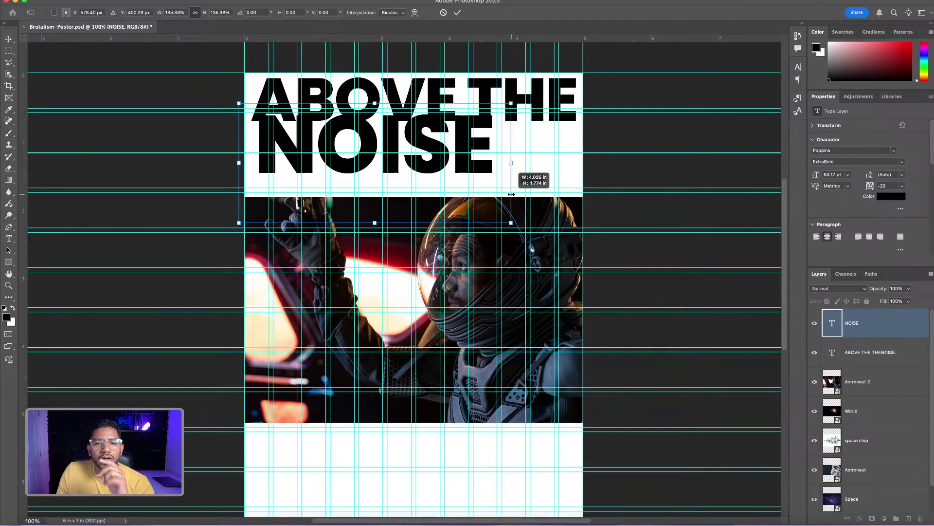
left_click_drag(511, 194, 526, 194)
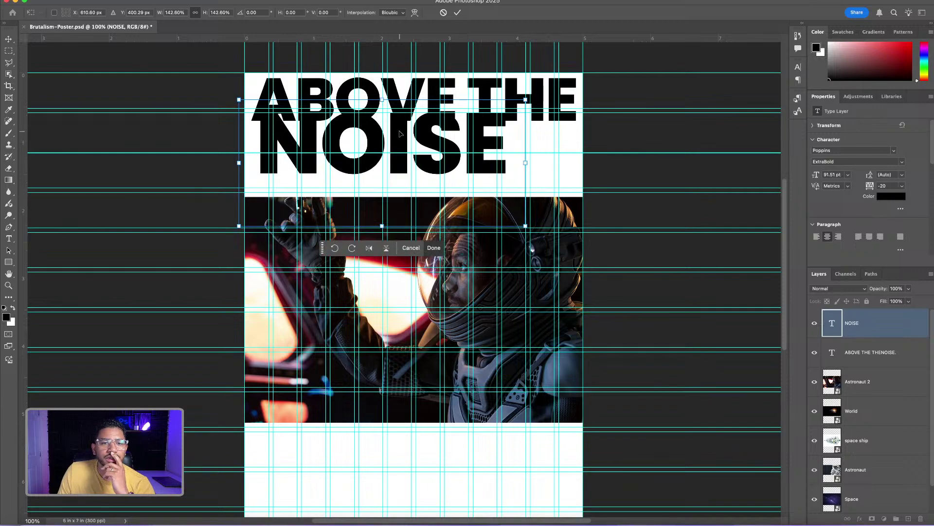
left_click_drag(400, 132, 391, 145)
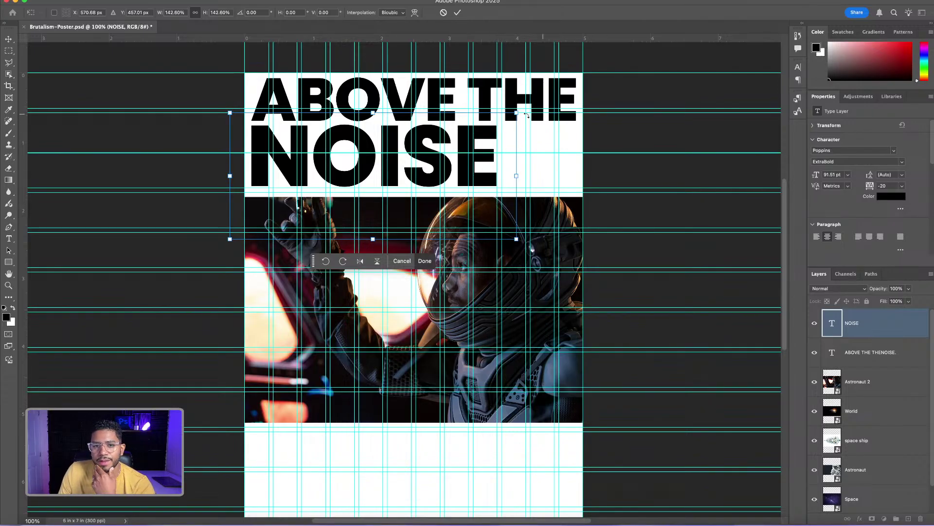
key("Return")
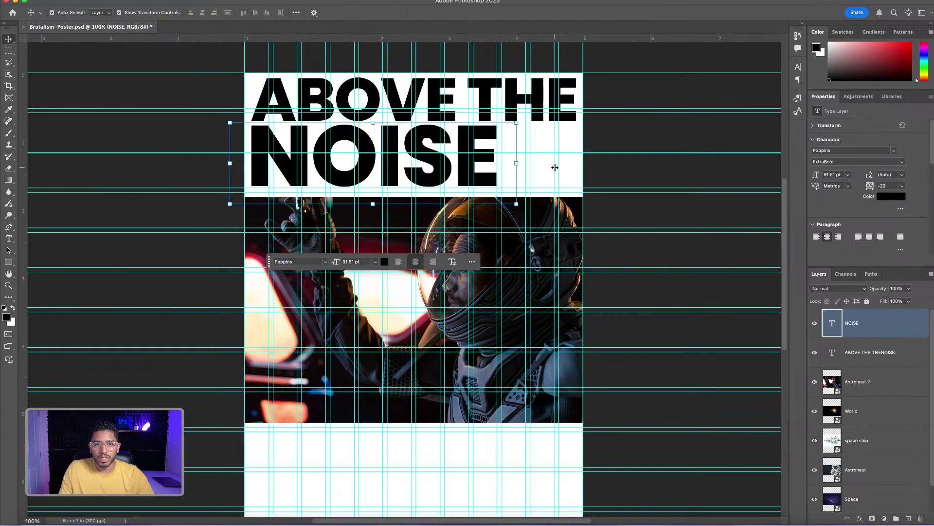
left_click(643, 130)
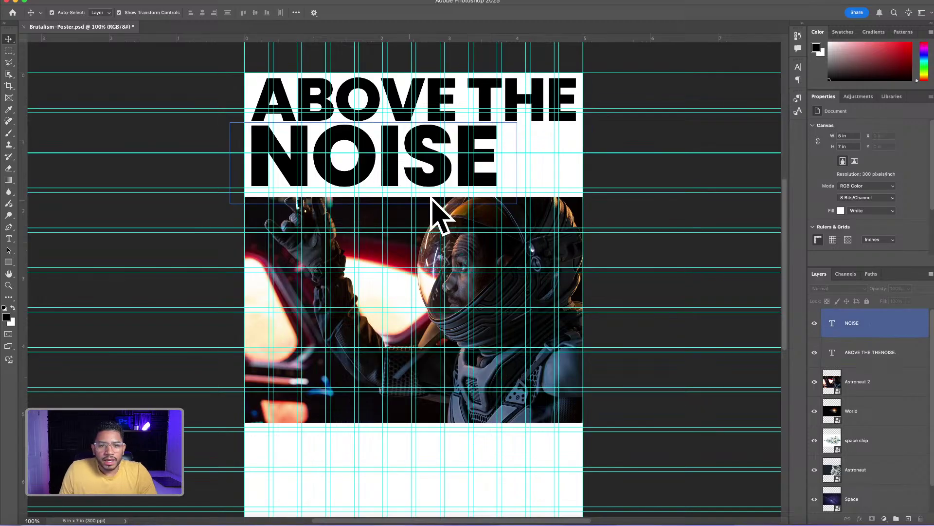
left_click(579, 172)
left_click(578, 233)
left_click(633, 320)
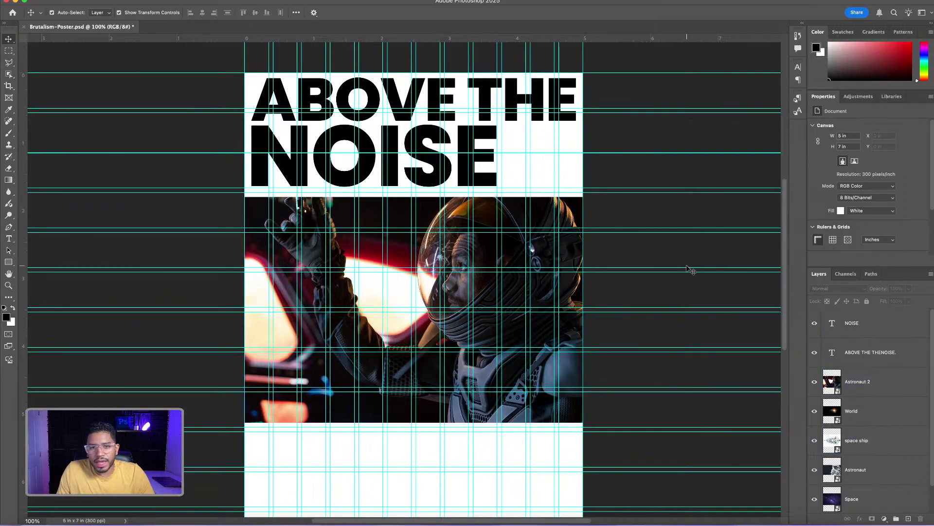
left_click(350, 170)
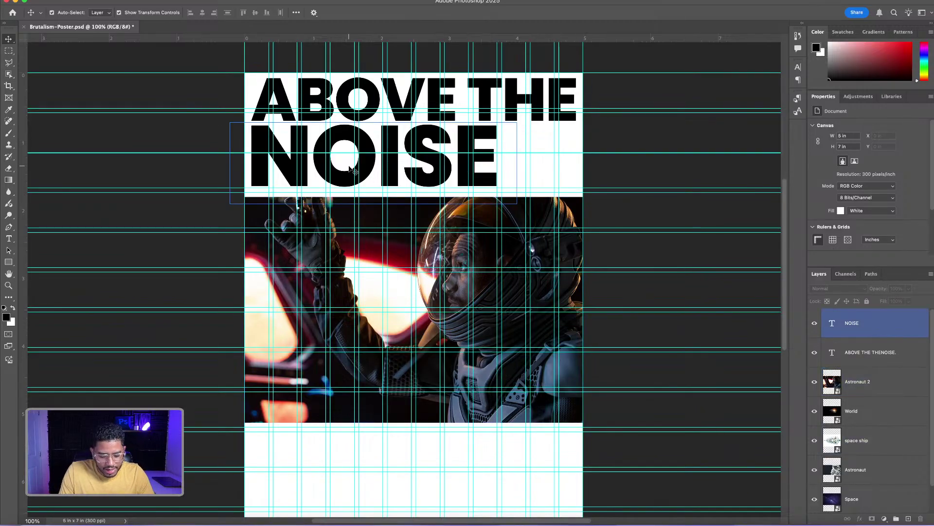
key("super+alt+a")
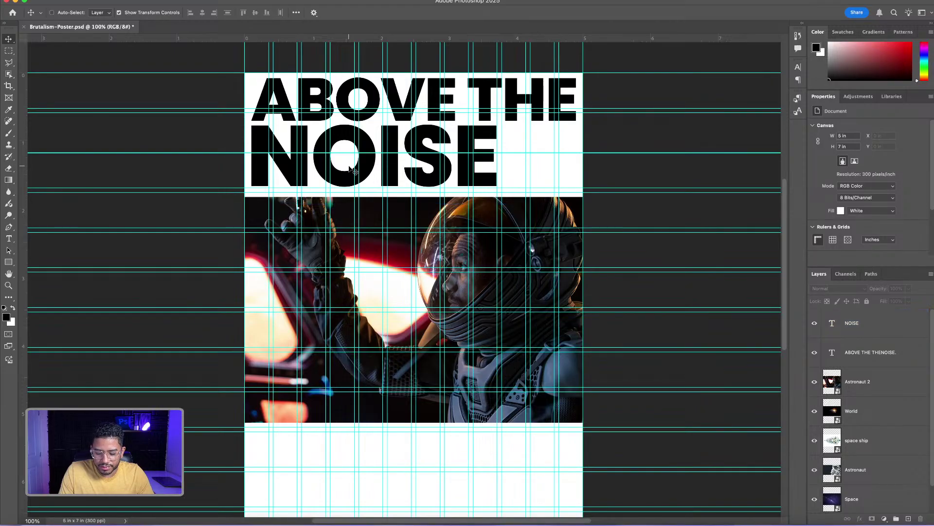
Hide the guide grid to show the poster without its guides
key("super+semicolon")
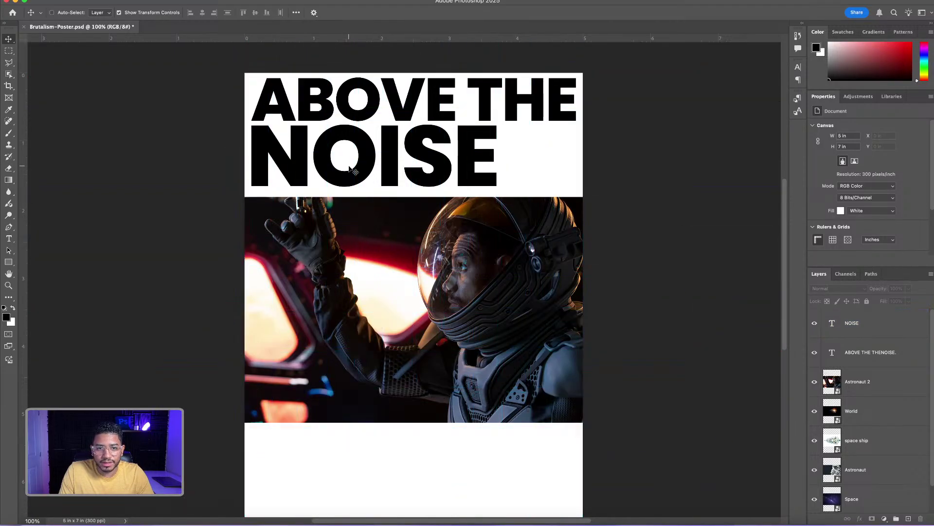
key("super+semicolon")
key("super+semicolon")
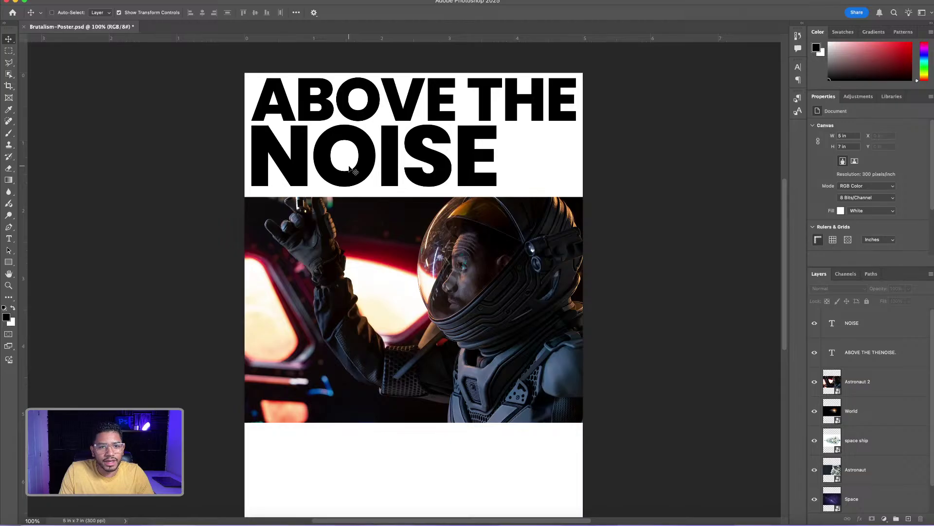
key("super+semicolon")
key("super+semicolon")
key("super+semicolon")
key("super+semicolon")
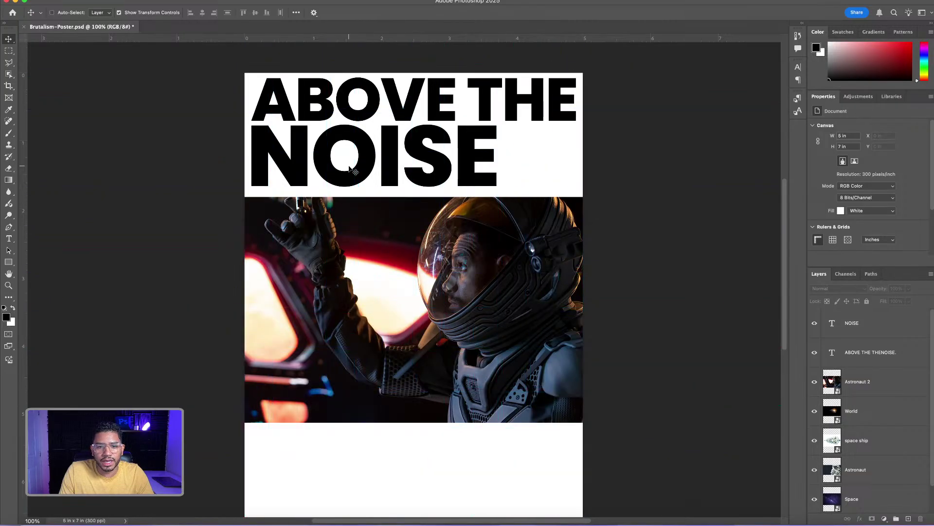
Hide both astronaut layers, the World layer and the space ship layer, leaving the Space image as the only picture
left_click(816, 382)
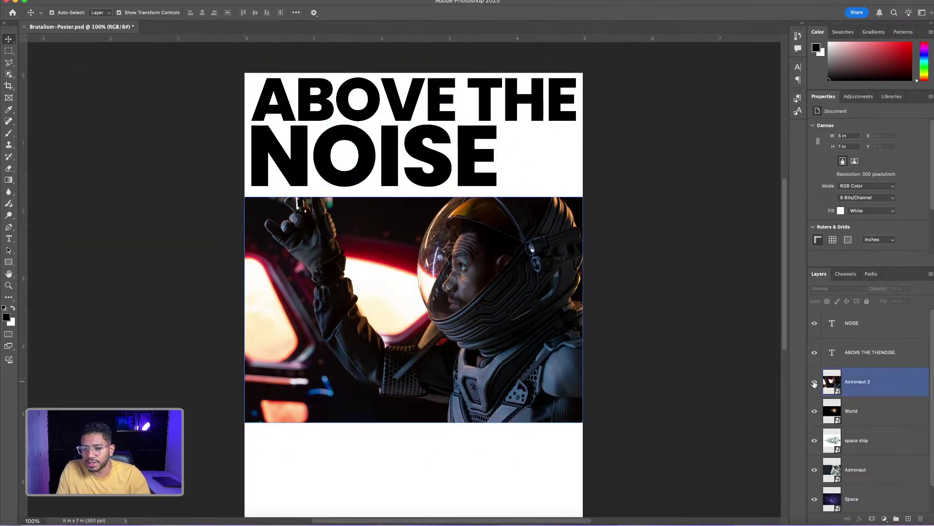
left_click(816, 384)
left_click(815, 412)
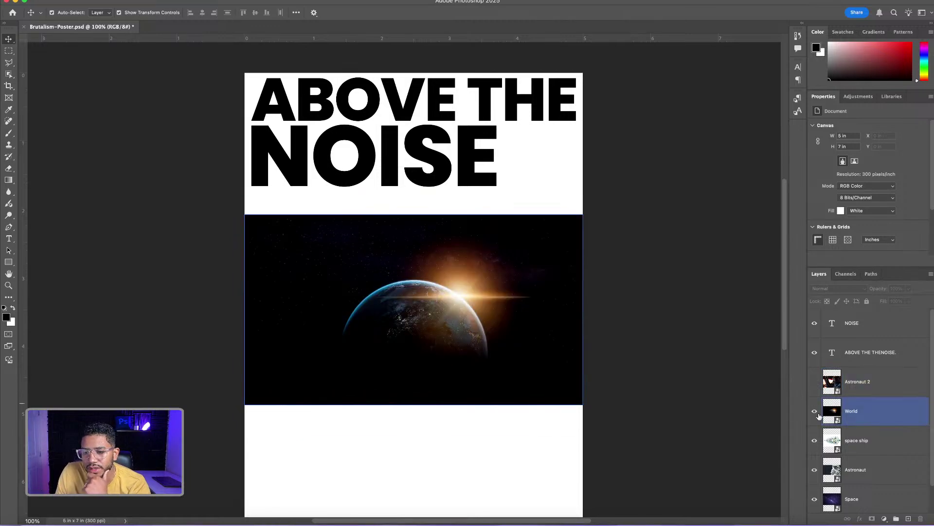
left_click(816, 412)
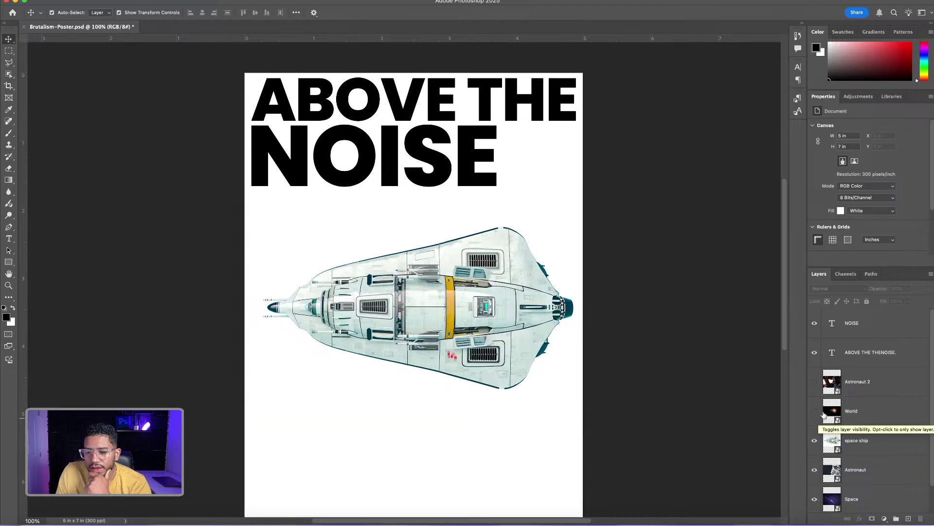
left_click(814, 470)
left_click(814, 441)
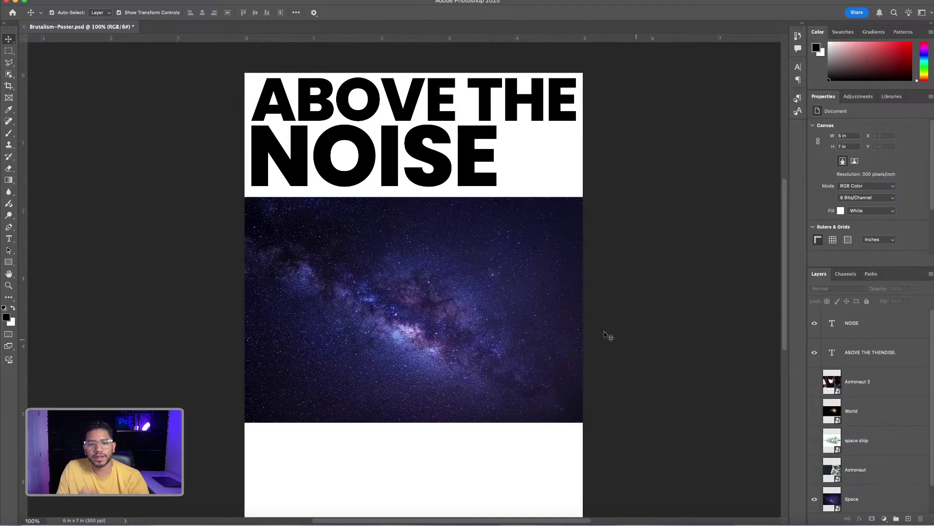
Rotate the Space image about 90° to portrait and scale it to about 44.4% so it covers the whole poster
left_click(436, 307)
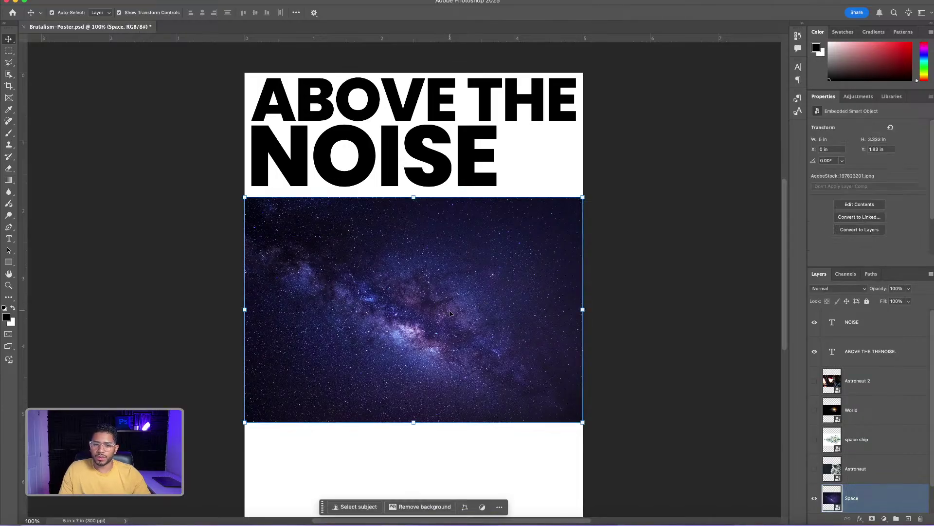
key("super+minus")
key("super+minus")
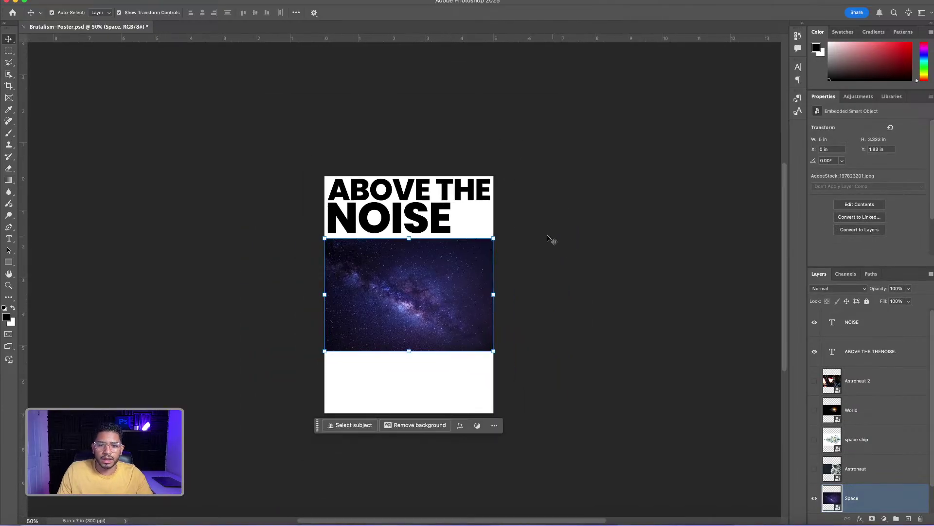
left_click_drag(493, 233, 467, 362)
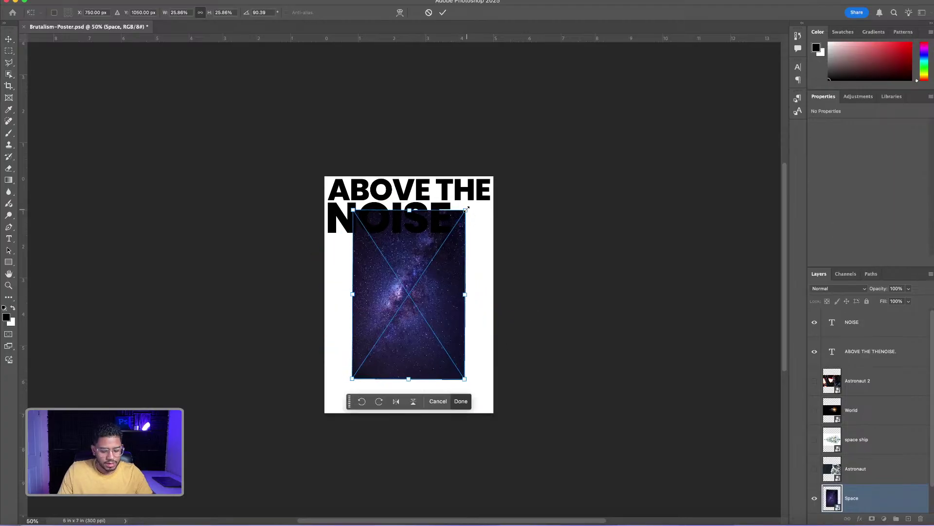
left_click_drag(466, 209, 526, 162)
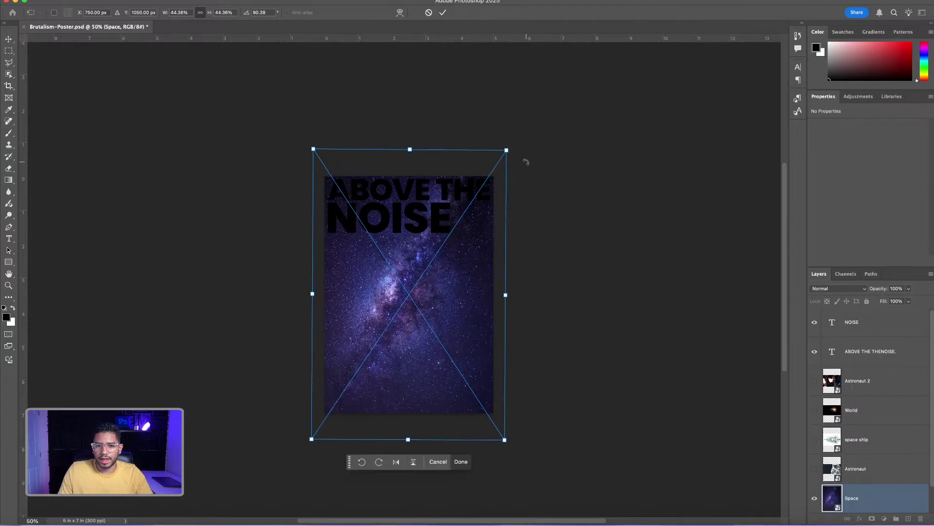
key("Return")
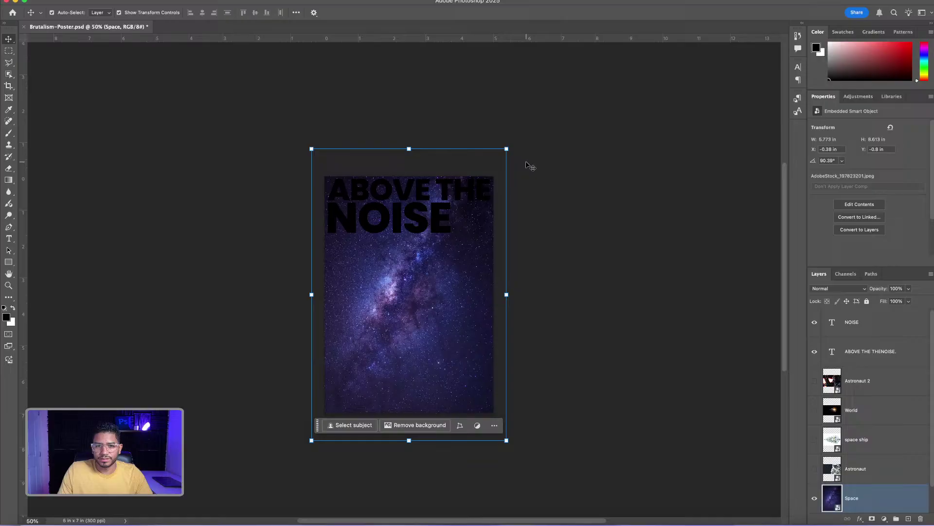
Change the text color of both headline layers, "ABOVE THE" and "NOISE", to white
left_click(435, 216)
left_click(448, 190, "shift")
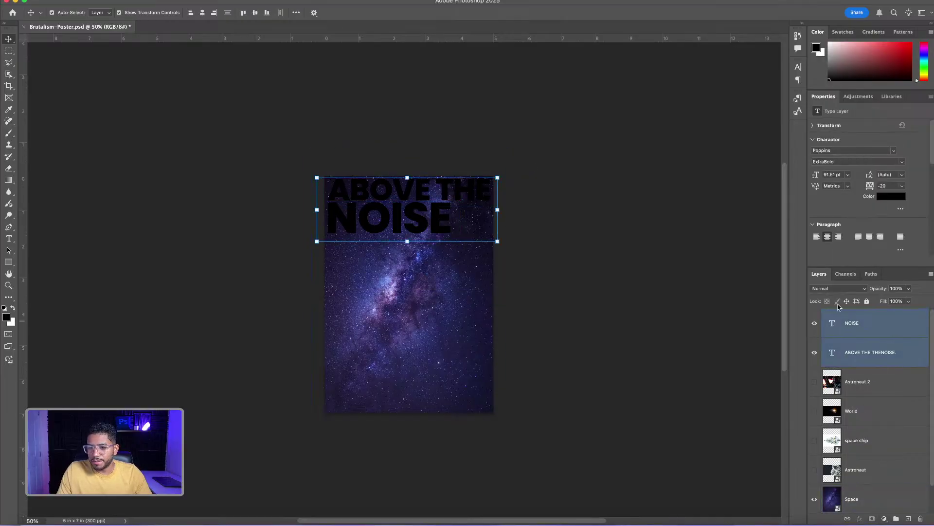
left_click(894, 197)
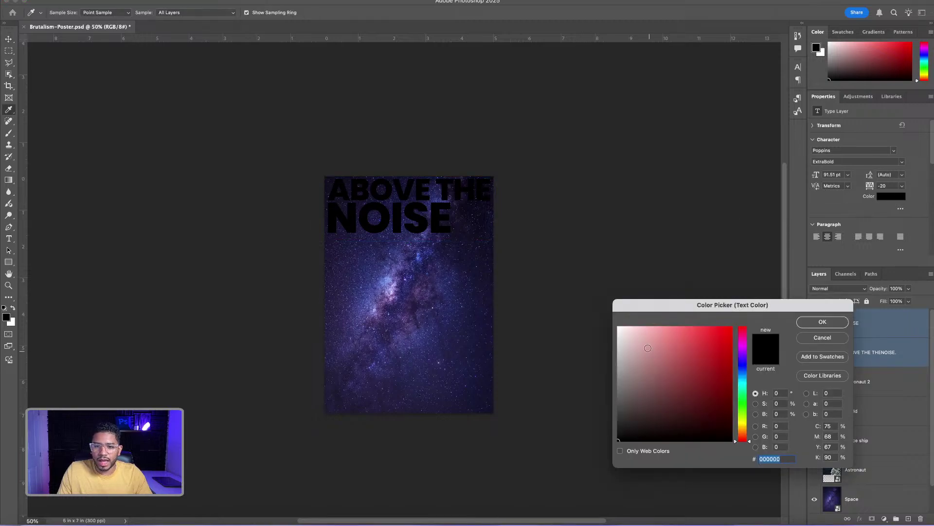
left_click_drag(647, 348, 592, 306)
left_click(822, 322)
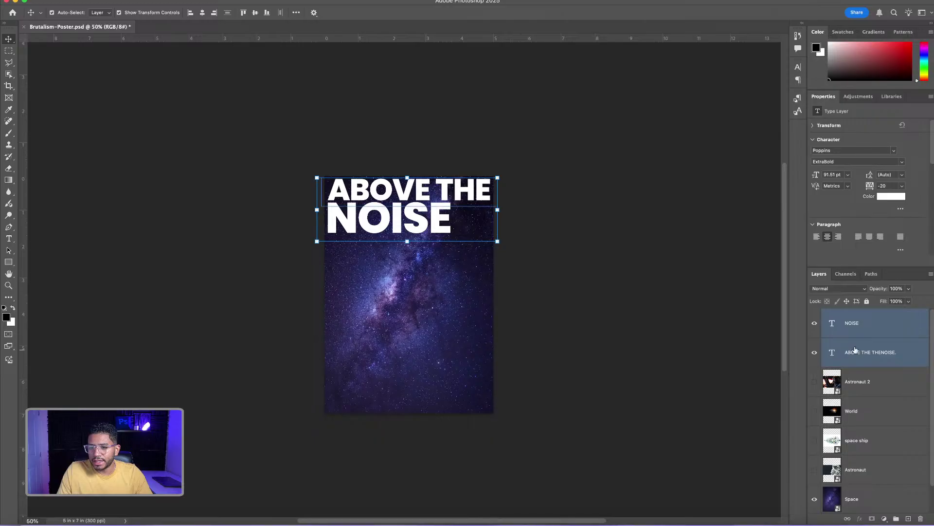
Group the two headline layers and name the group "Title"
key("super+g")
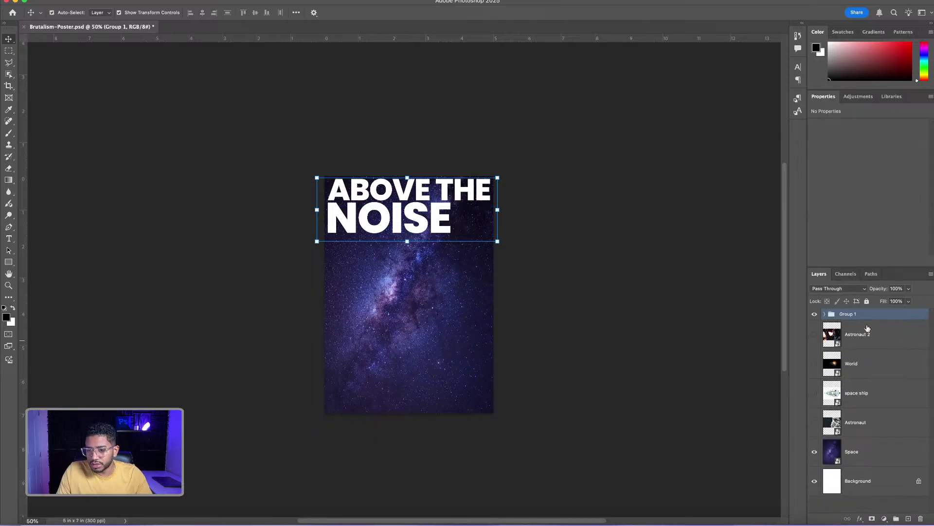
double_click(848, 313)
type("Title")
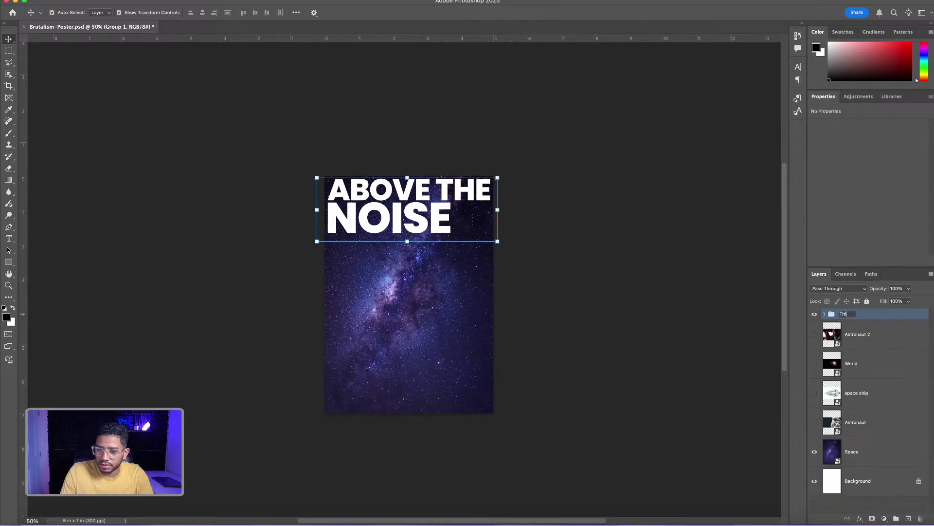
key("Return")
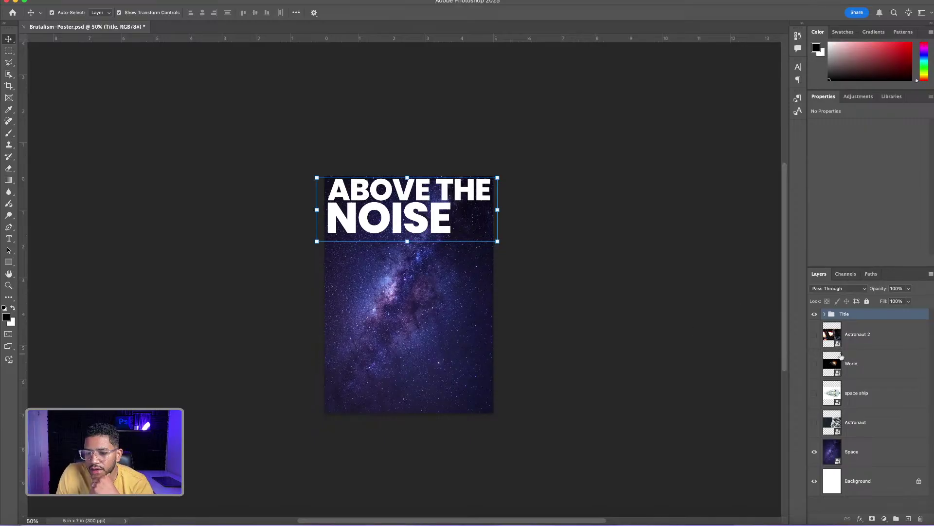
Make the World layer visible over the Space background
left_click(815, 363)
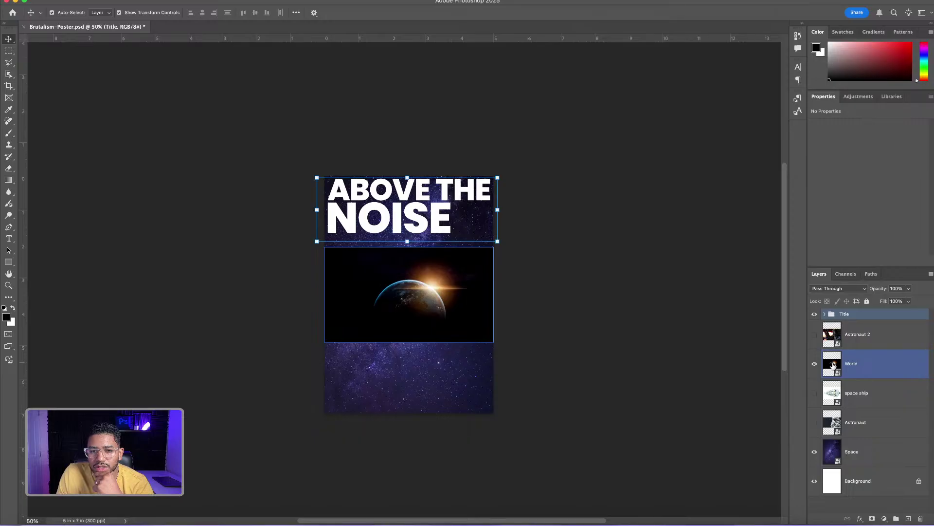
key("alt+bracketleft")
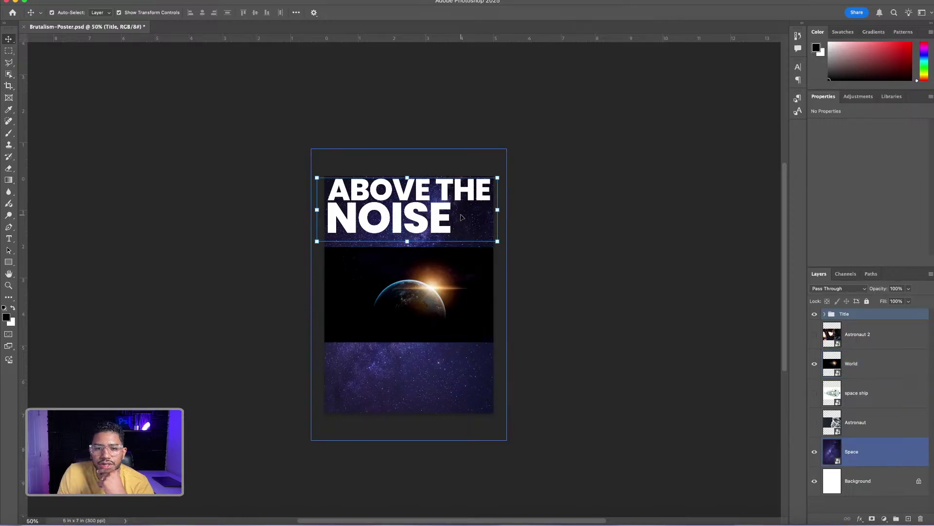
key("alt+bracketright")
key("alt+bracketleft")
key("alt+bracketright")
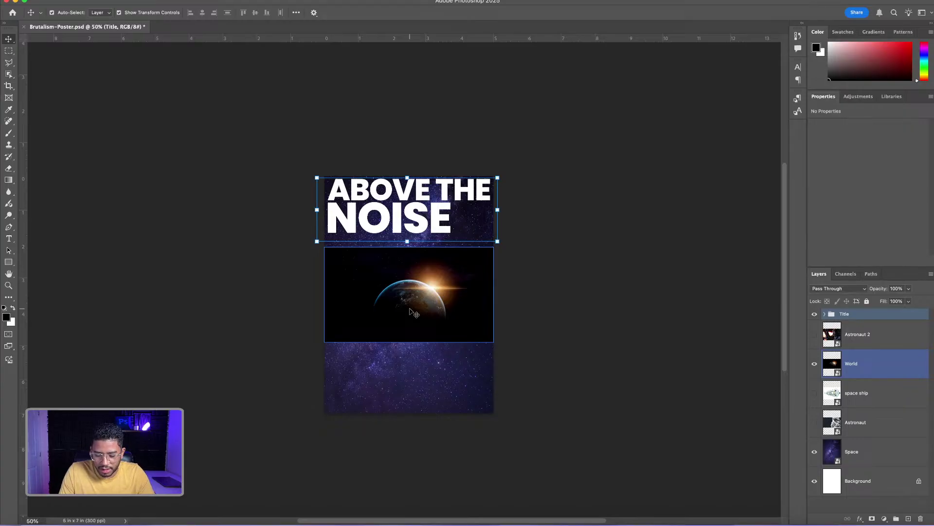
Show the guide grid over the poster again, focusing on the area around the "NOISE" line
key("ctrl+semicolon")
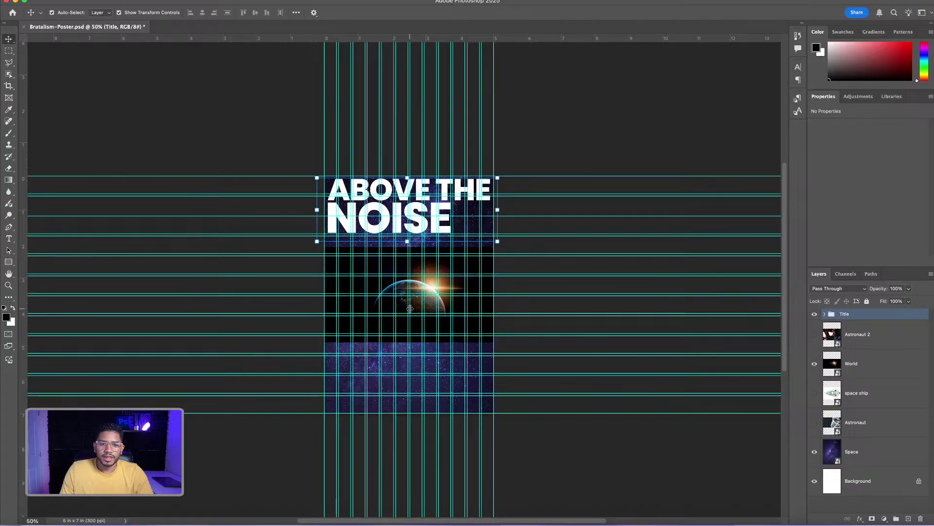
key("ctrl+plus")
key("ctrl+plus")
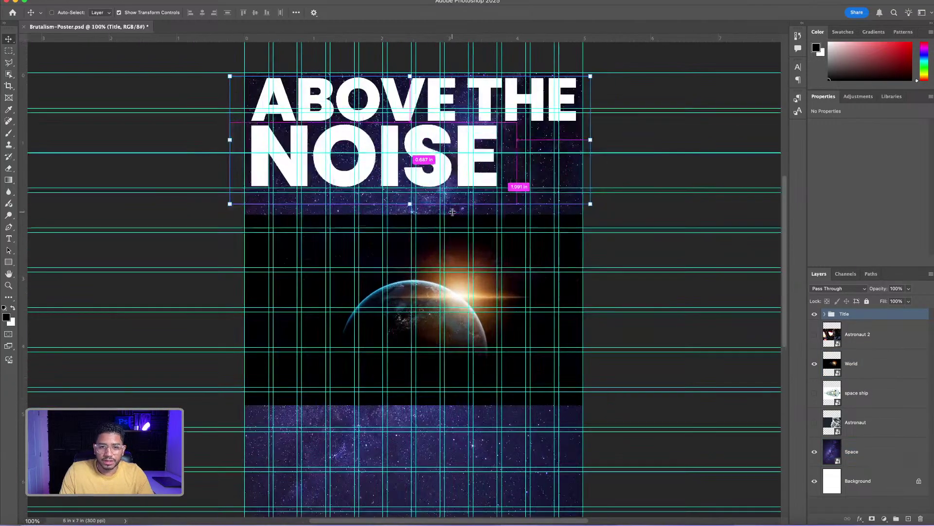
key("super+plus")
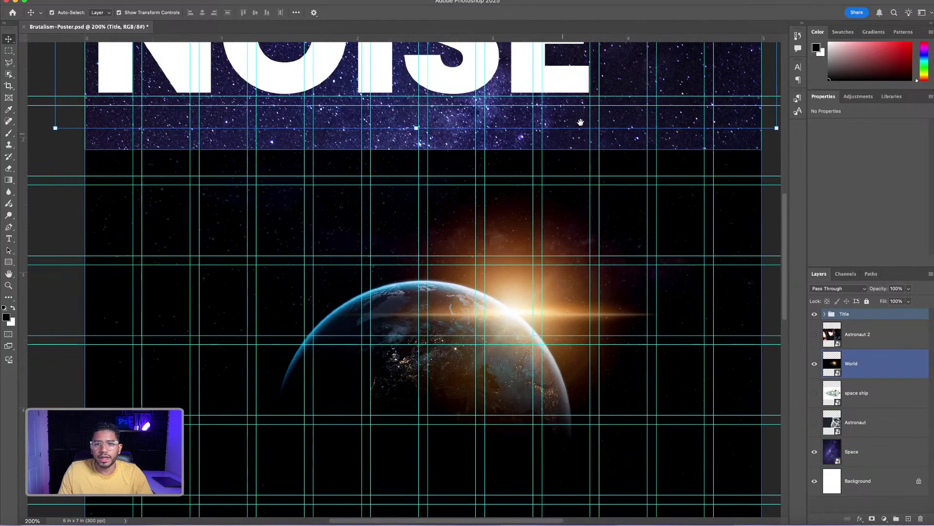
left_click_drag(563, 155, 441, 266)
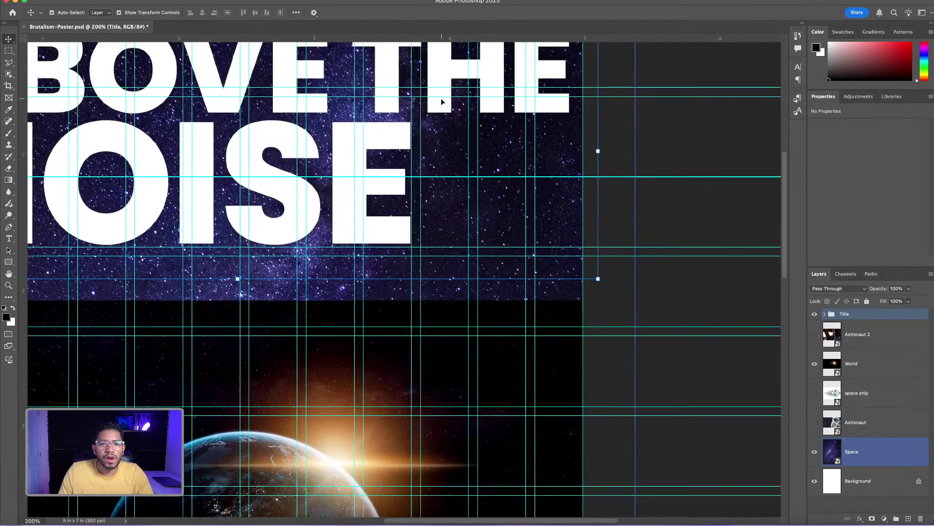
Draw a rectangle about 1.1 by 0.92 in in the empty space beside "NOISE" and fill it with red #fb4d4d
left_click(698, 126)
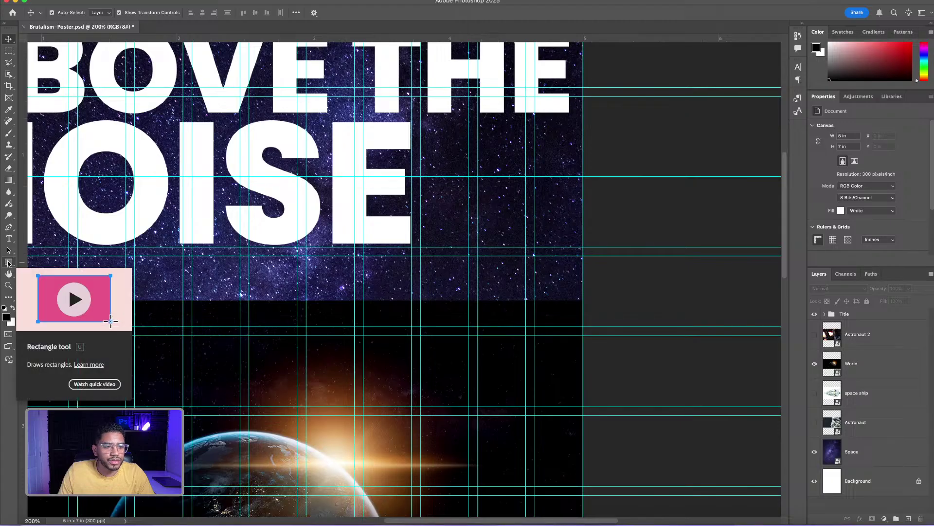
left_click(8, 262)
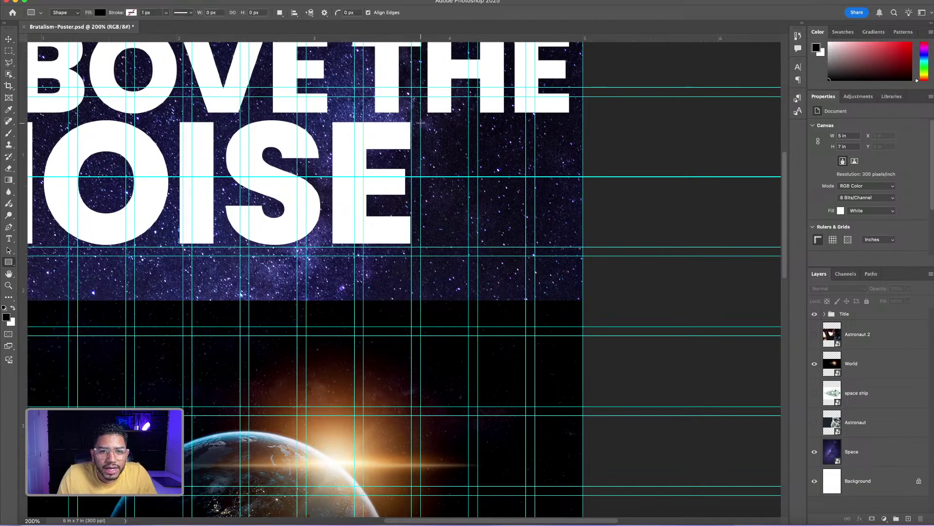
left_click_drag(420, 123, 568, 245)
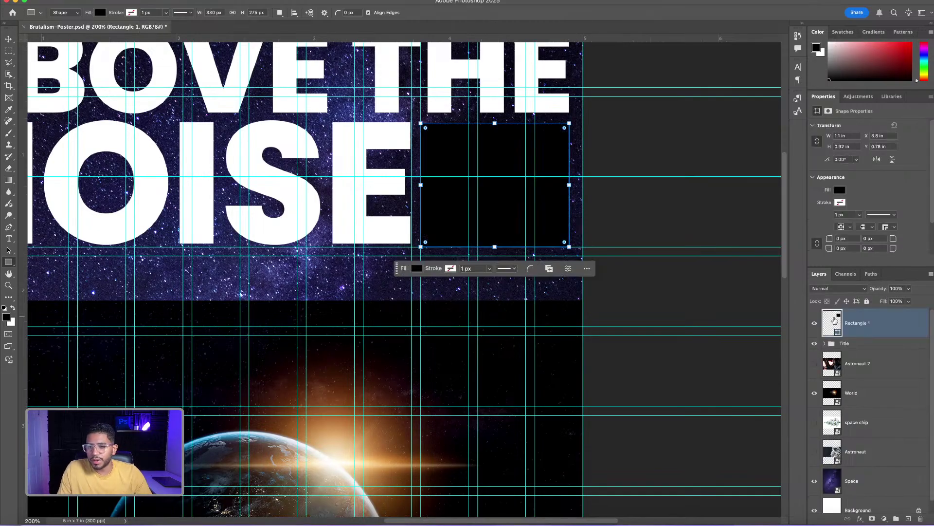
double_click(835, 319)
left_click(697, 327)
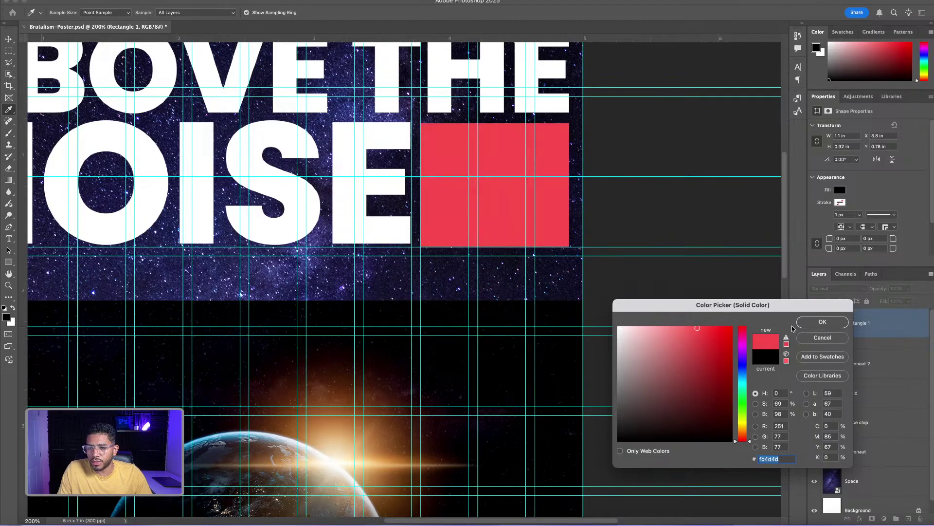
left_click(821, 322)
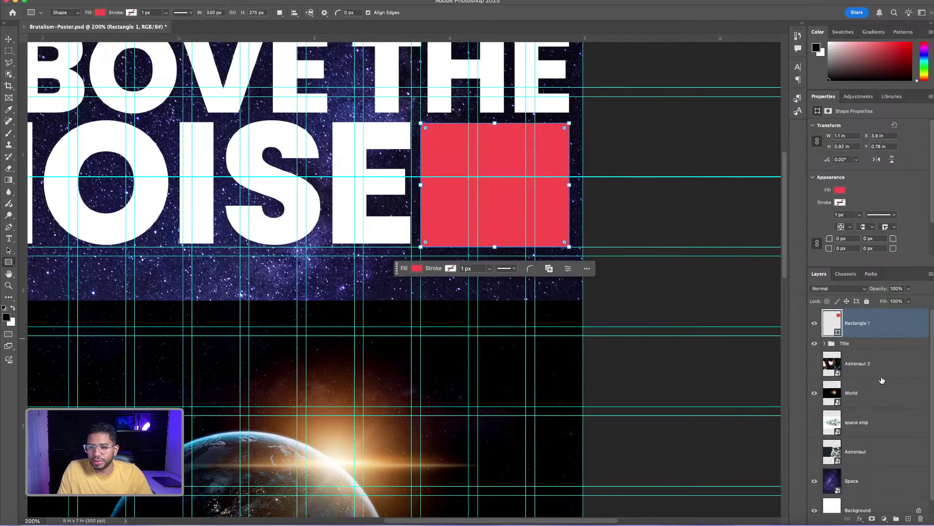
Move the World layer above the Rectangle 1 layer and clip it to the rectangle
left_click_drag(858, 392, 845, 314)
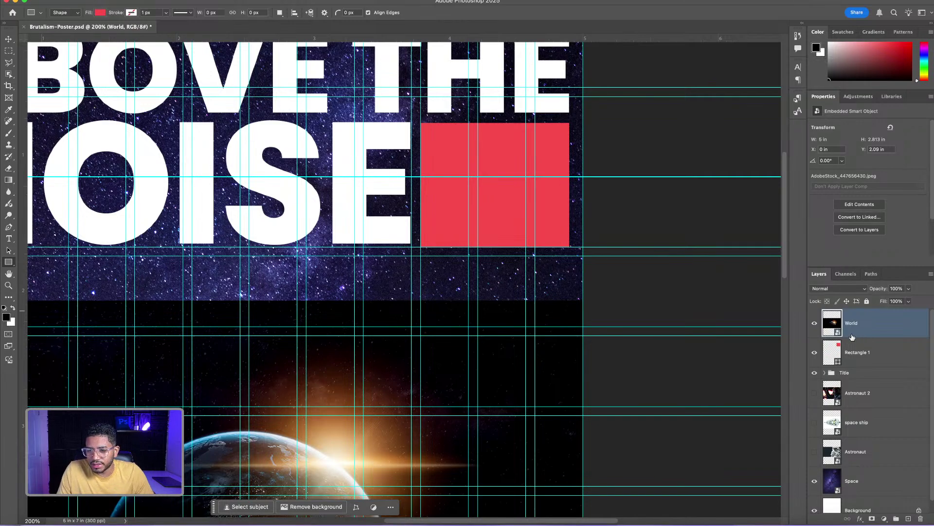
left_click(851, 335, "alt")
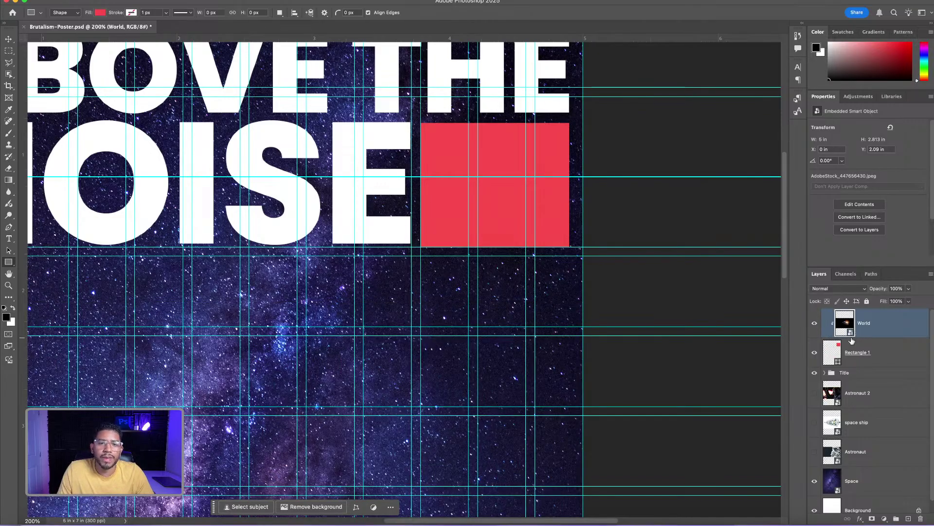
left_click(894, 351)
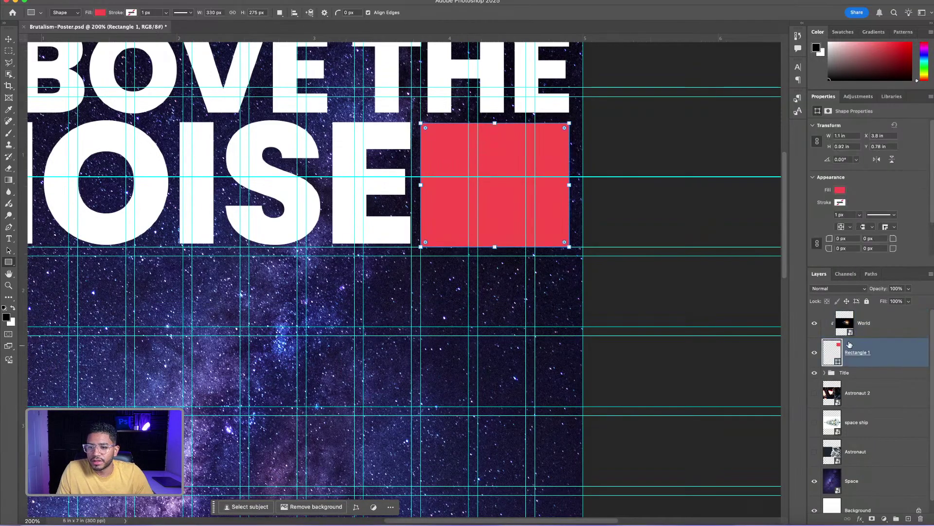
left_click(893, 324)
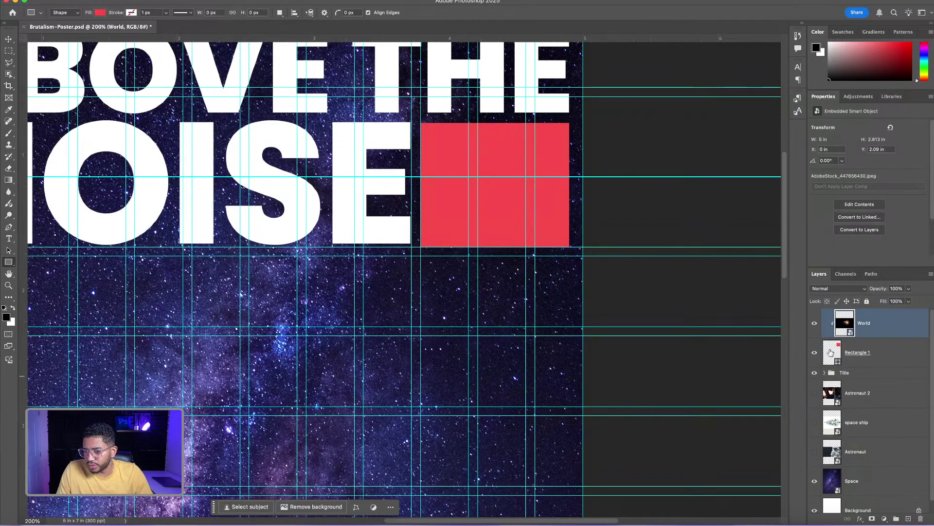
Scale the World image down to about 2.57 in wide and position it so the planet and sun flare sit inside the rectangle
key("super+minus")
key("super+minus")
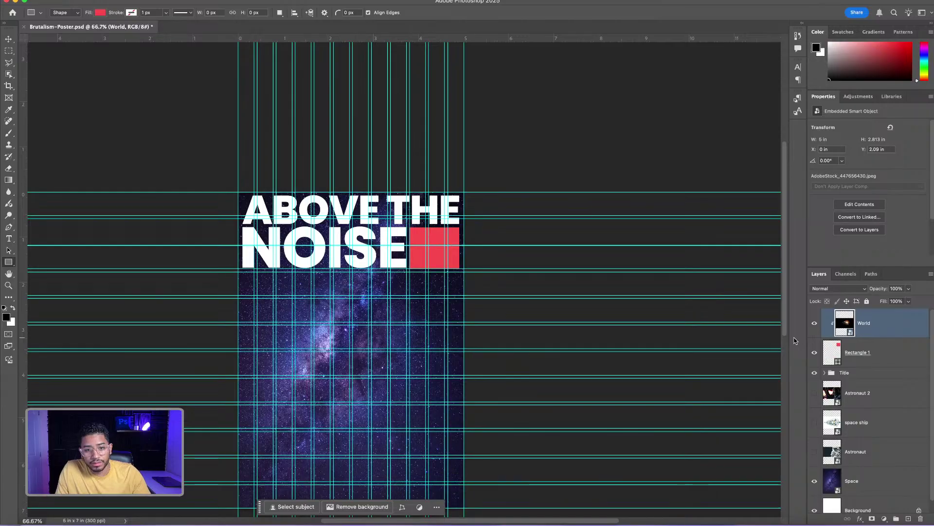
key("super+t")
left_click_drag(336, 342, 409, 244)
left_click_drag(531, 186, 482, 212)
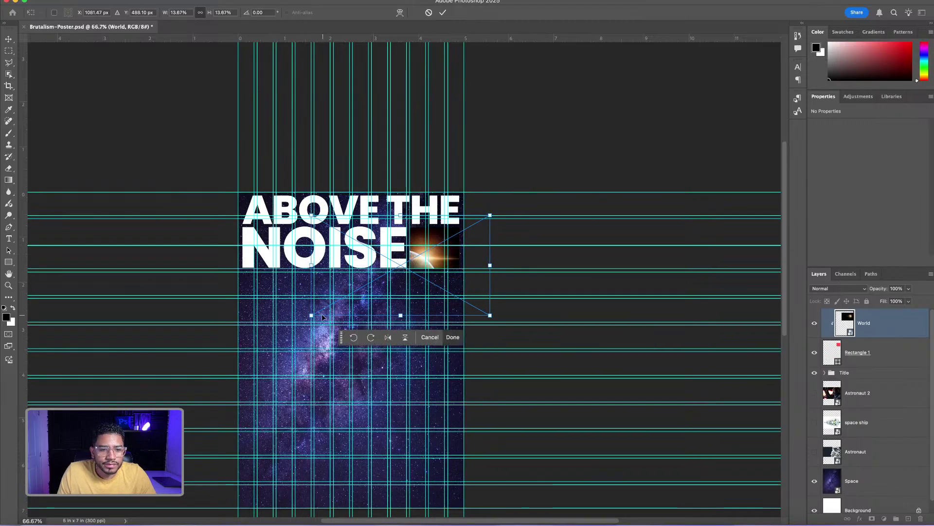
left_click_drag(312, 316, 365, 285)
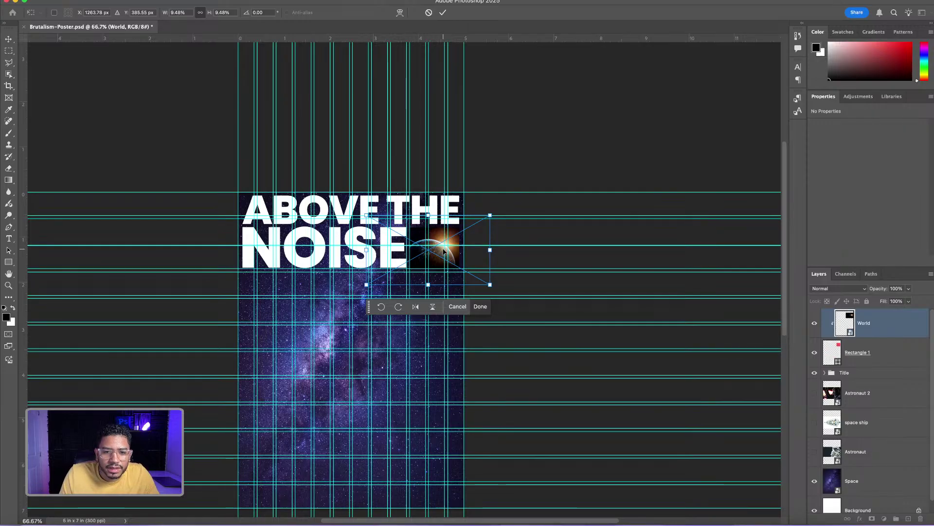
left_click_drag(491, 214, 481, 219)
left_click_drag(436, 245, 440, 241)
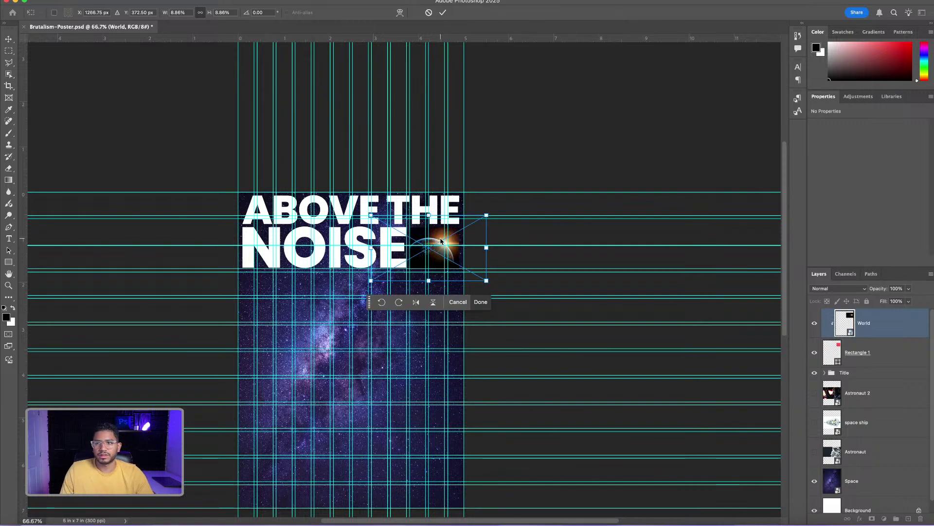
key("Return")
key("u")
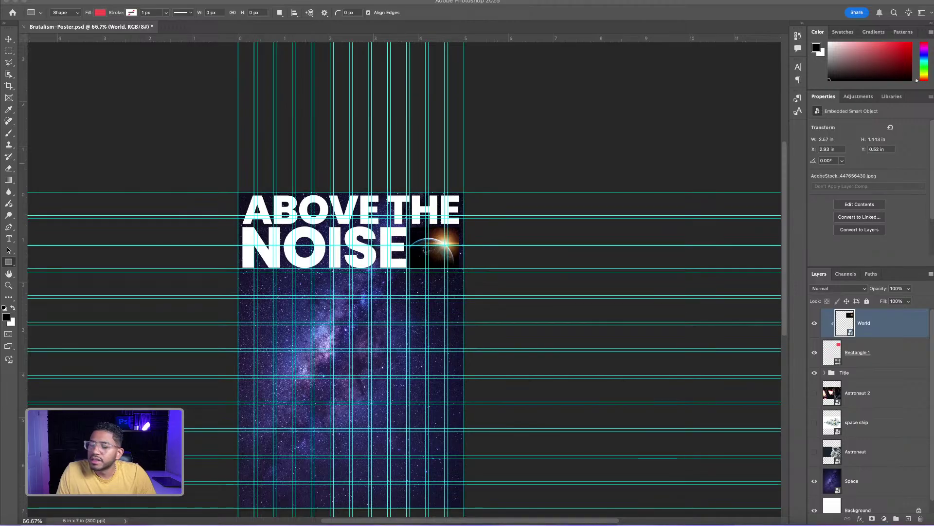
left_click(505, 162)
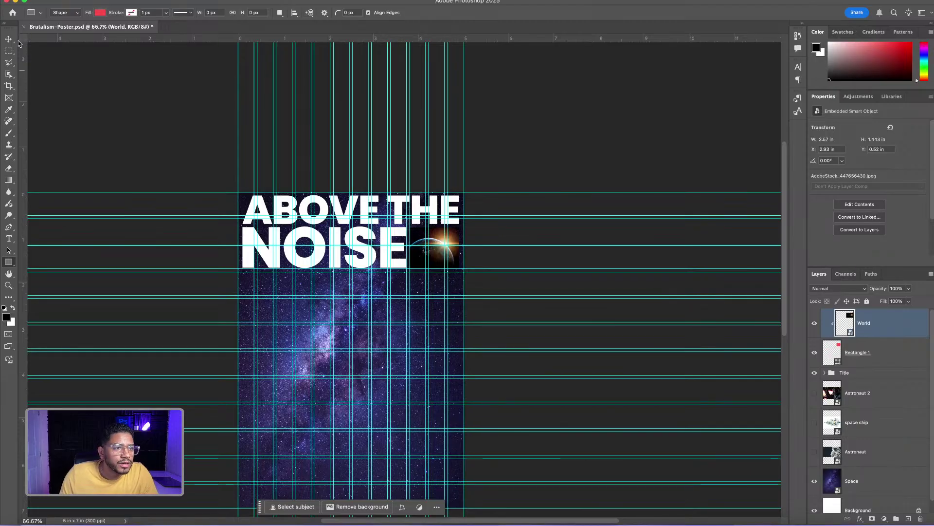
Add a paragraph text box directly below the World image, matching its width, with the tagline "Beyond Earth. Beyond comfort."
left_click(8, 238)
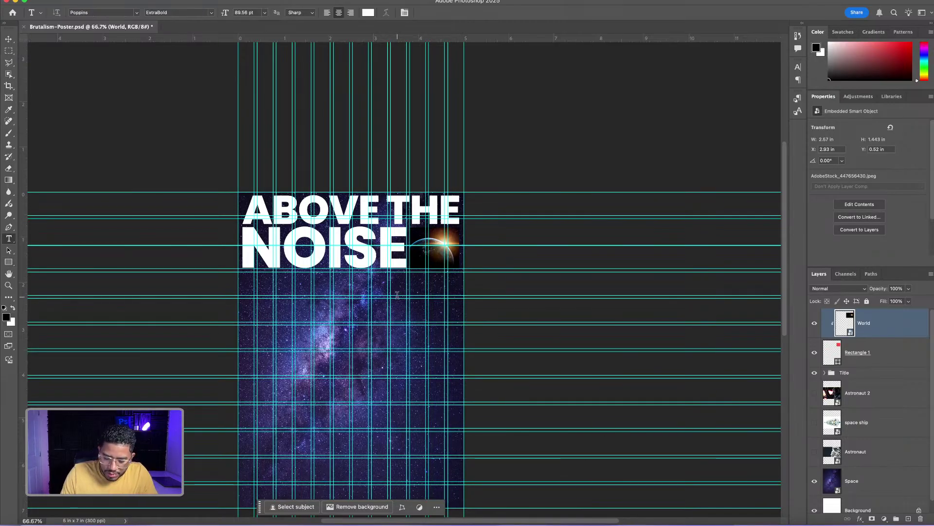
scroll(397, 295, "up", 2)
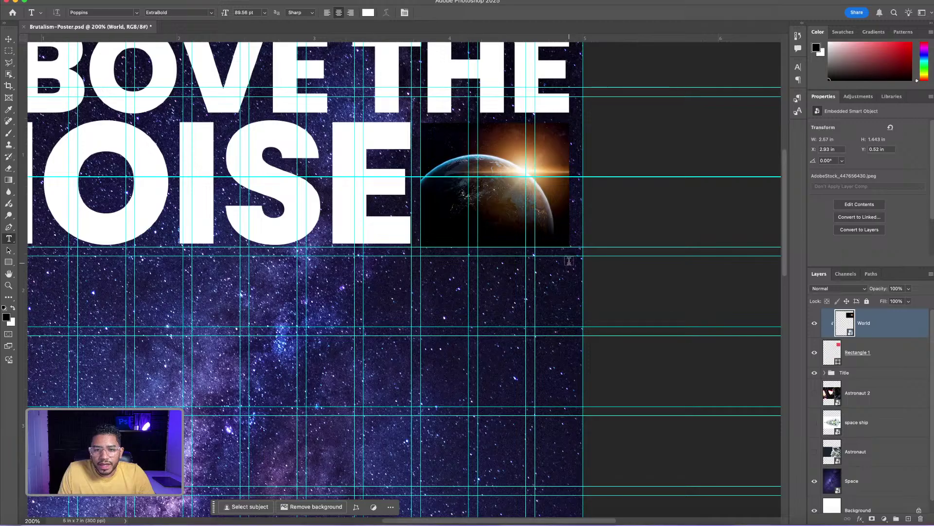
left_click_drag(569, 260, 420, 326)
left_click_drag(495, 262, 494, 256)
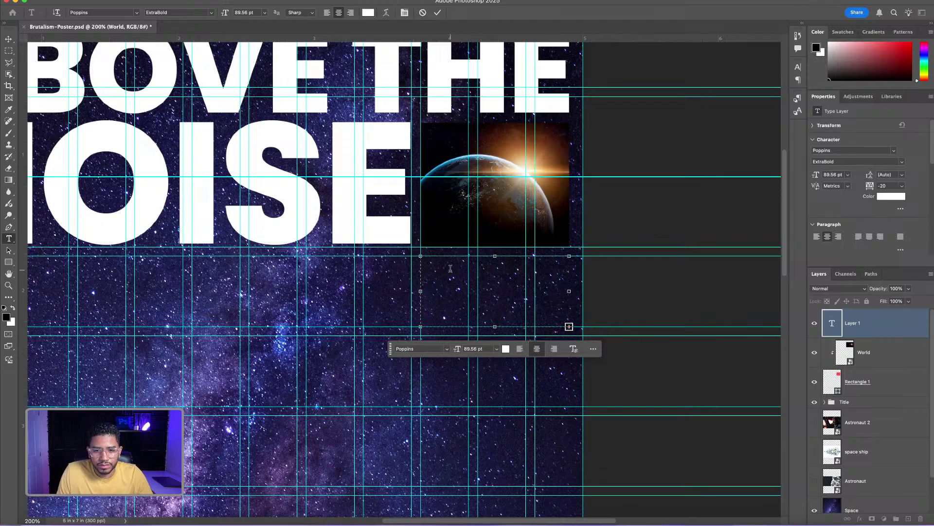
left_click(611, 295)
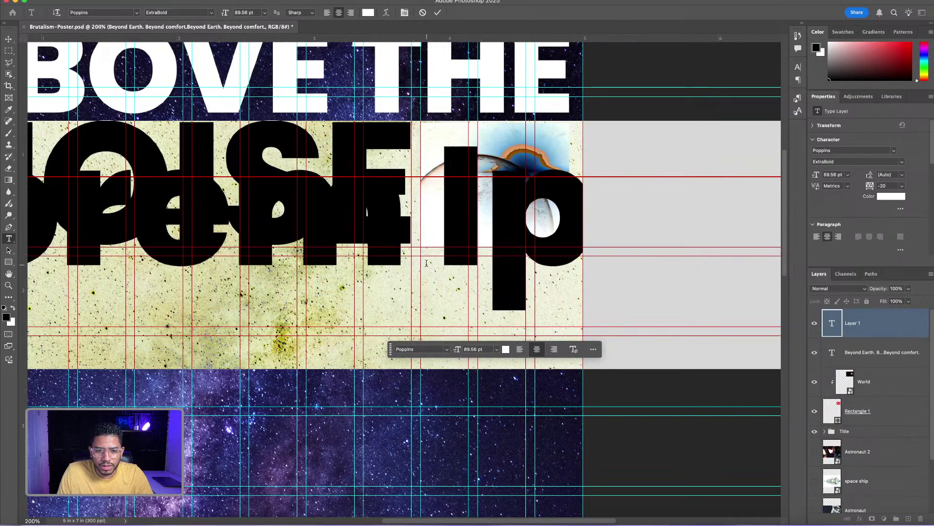
left_click(423, 265)
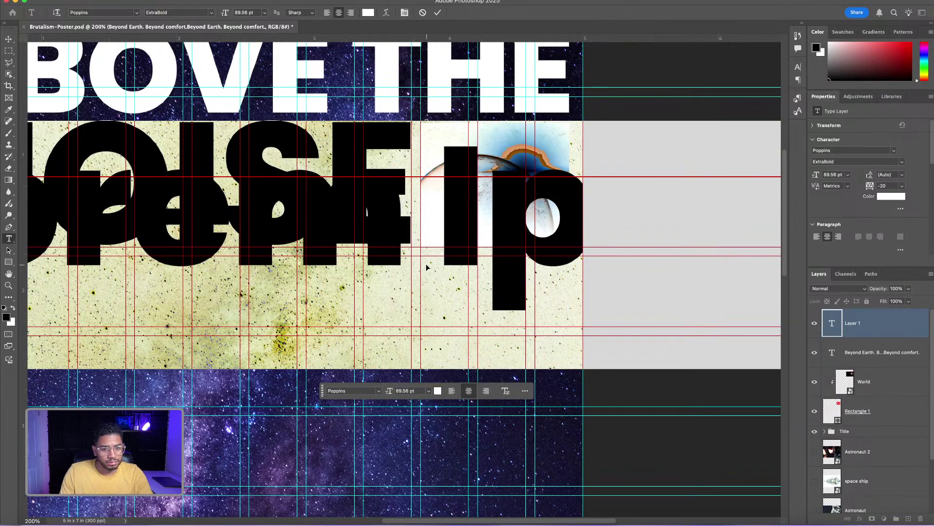
key("super+minus")
key("super+minus")
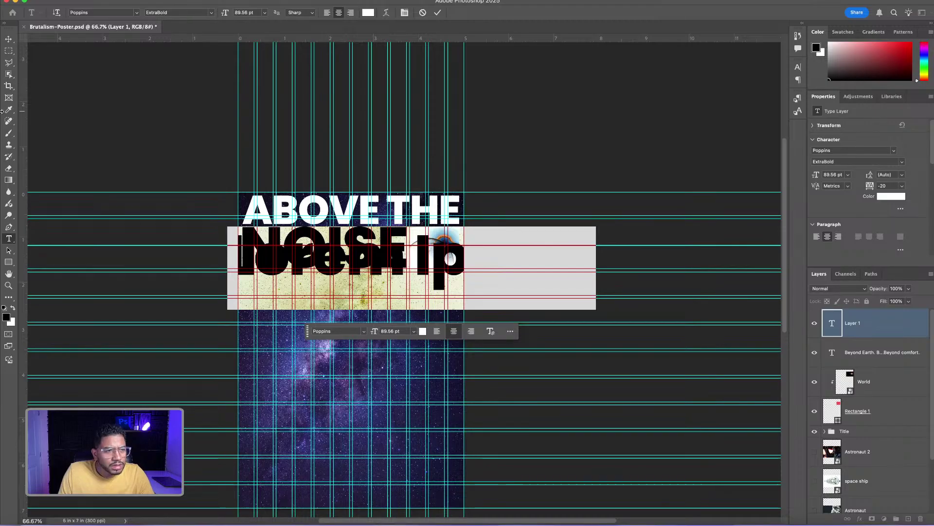
left_click(9, 39)
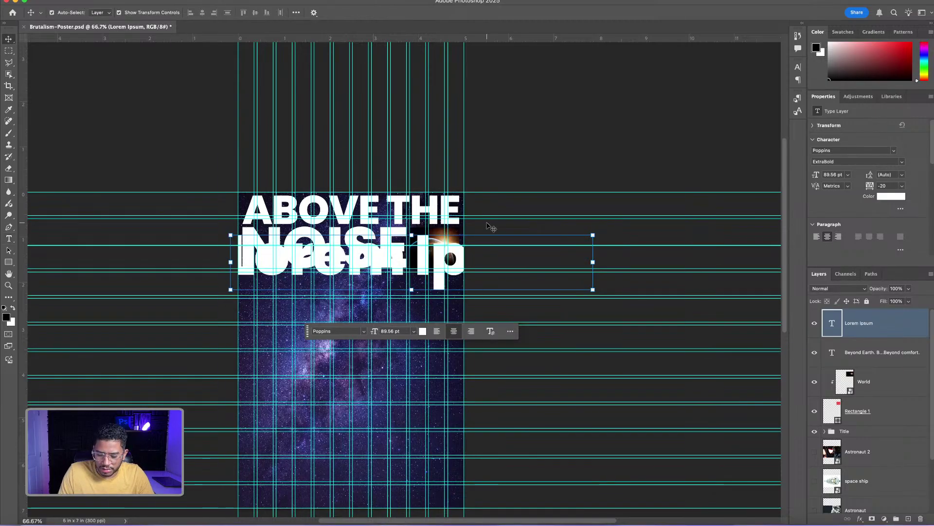
key("BackSpace")
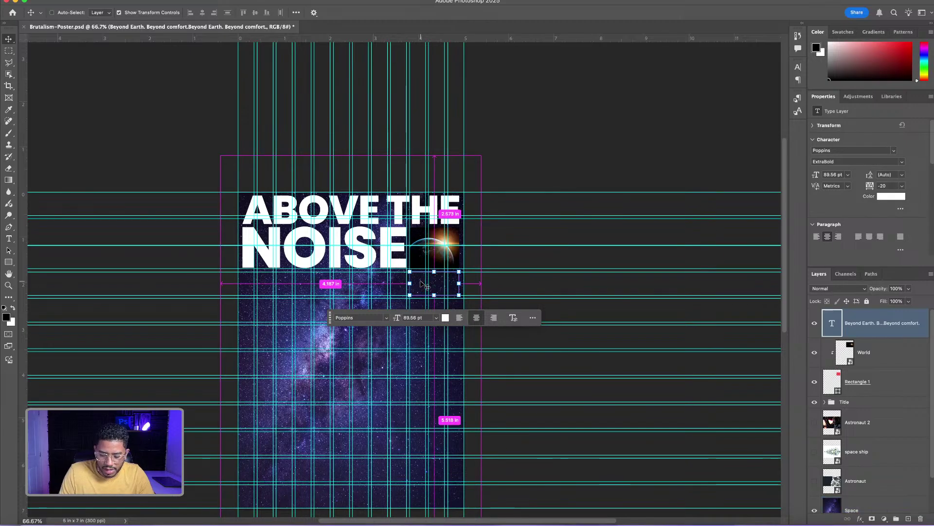
Hide the guide grid and select the "Beyond Earth. Beyond comfort." text layer
key("super+semicolon")
left_click(421, 283)
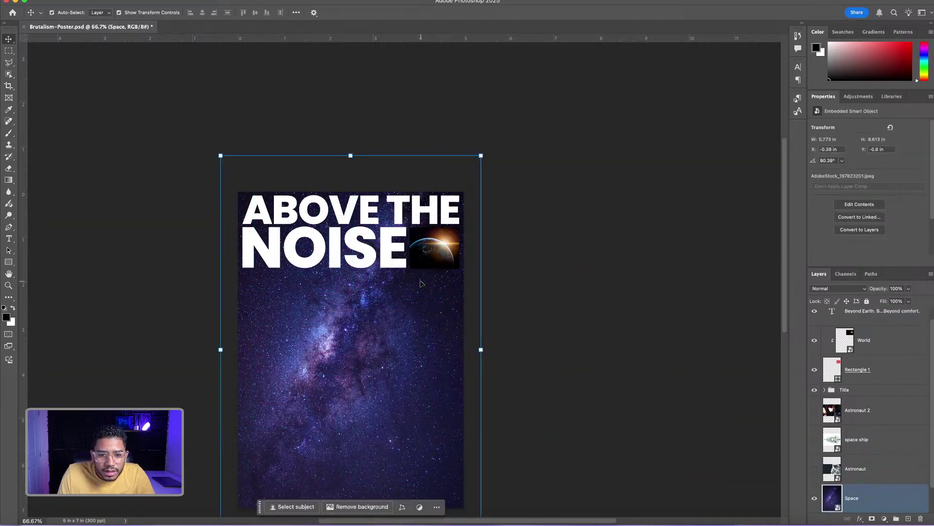
left_click(521, 284)
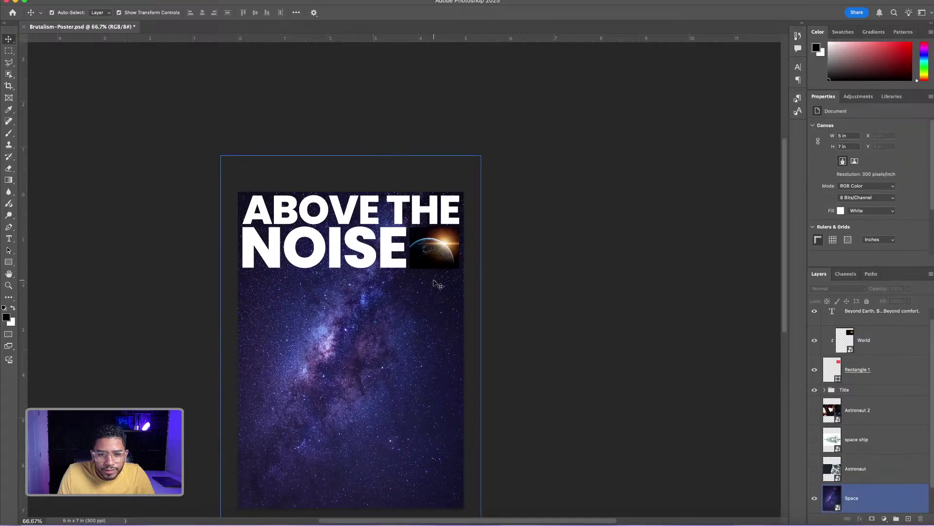
left_click(440, 282)
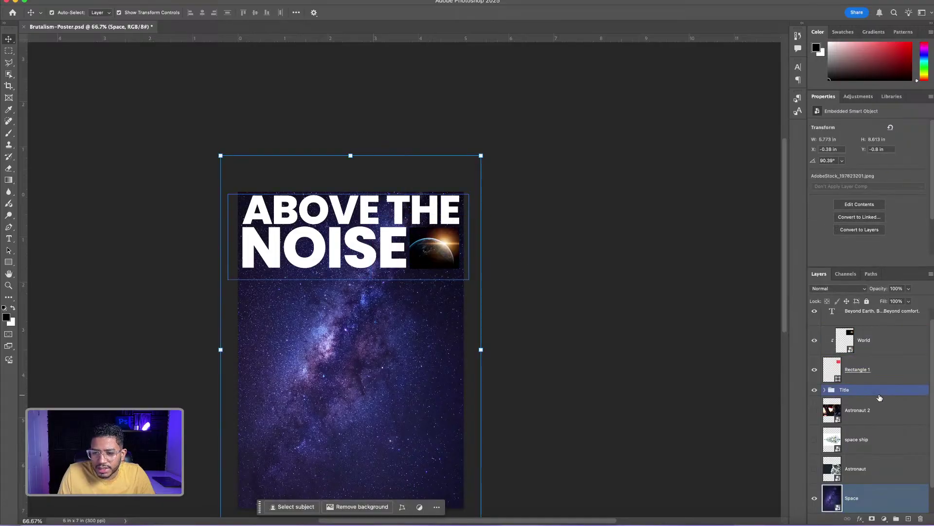
scroll(879, 393, "up", 1)
left_click(855, 330)
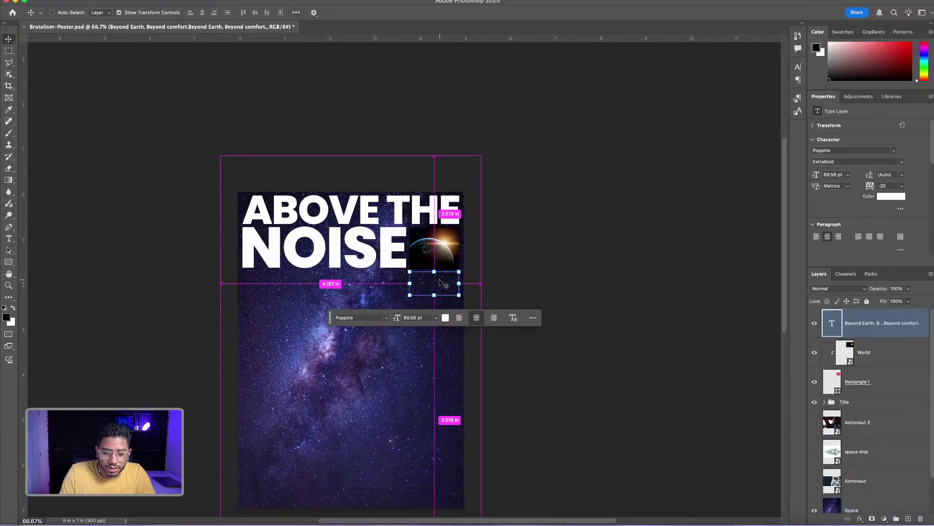
key("super+1")
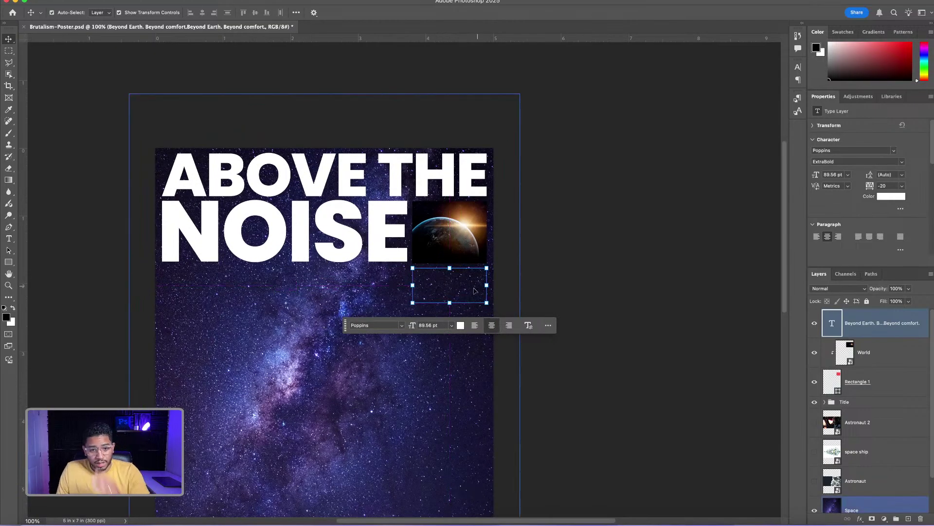
key("t")
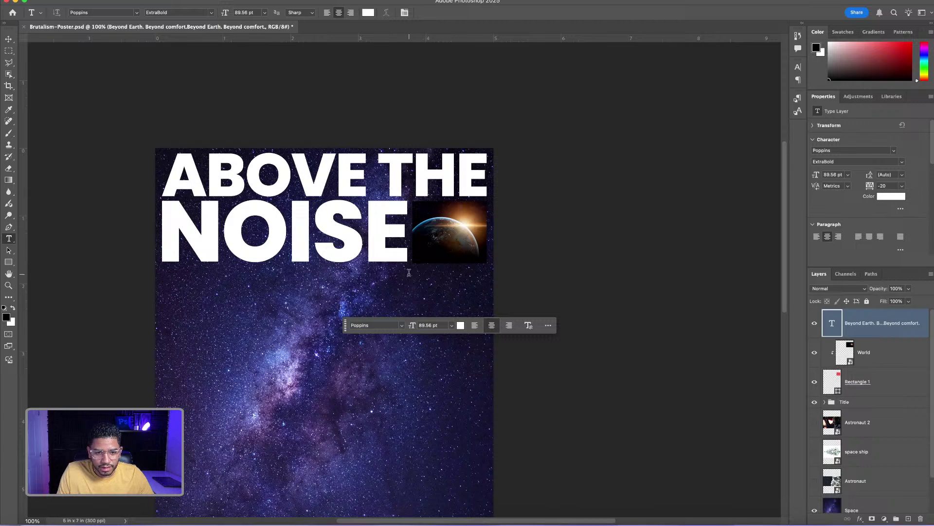
left_click(409, 272)
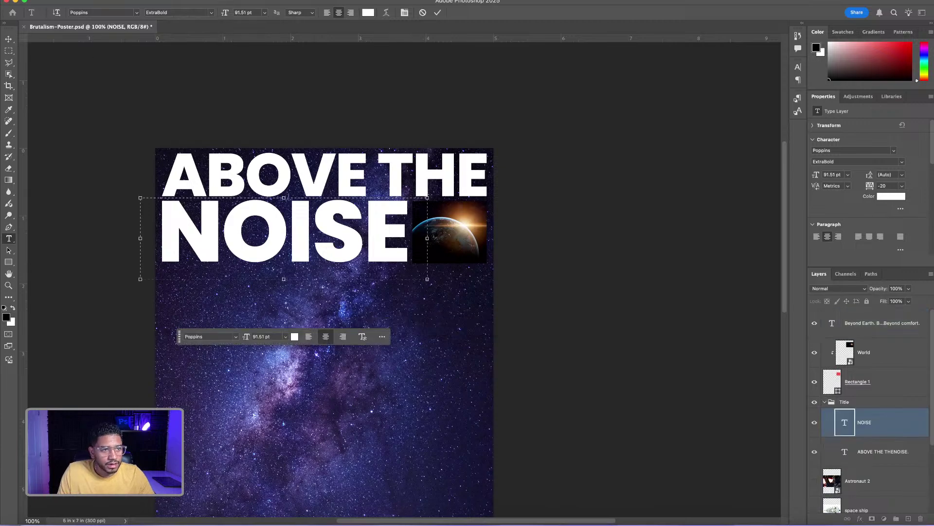
left_click(8, 39)
left_click(469, 292)
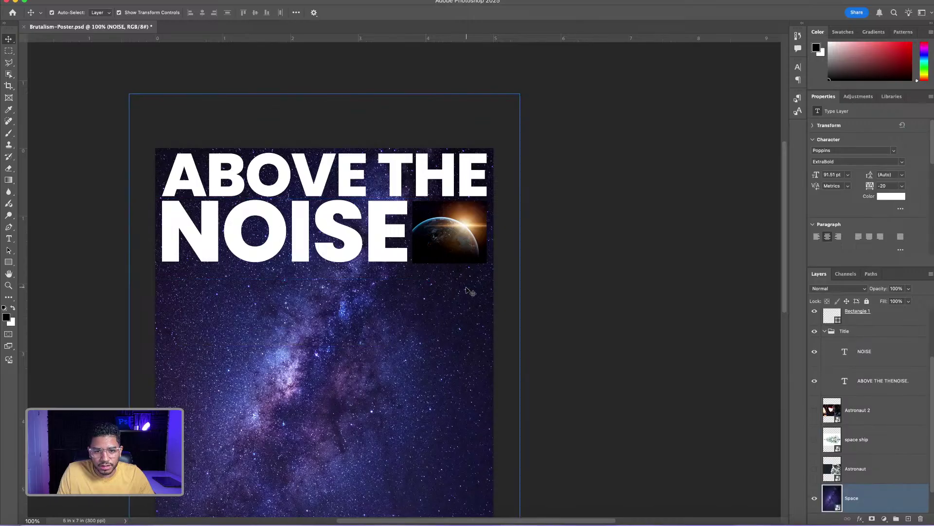
left_click(836, 332)
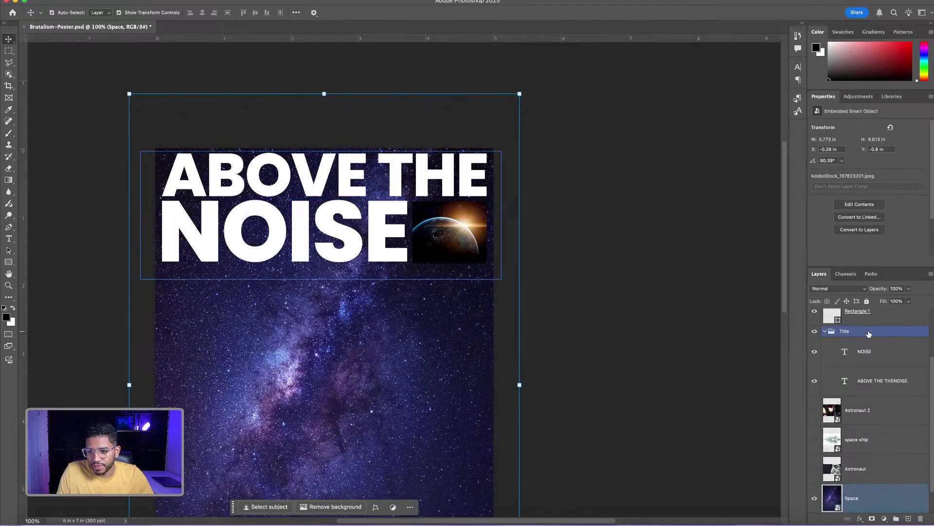
left_click(826, 332)
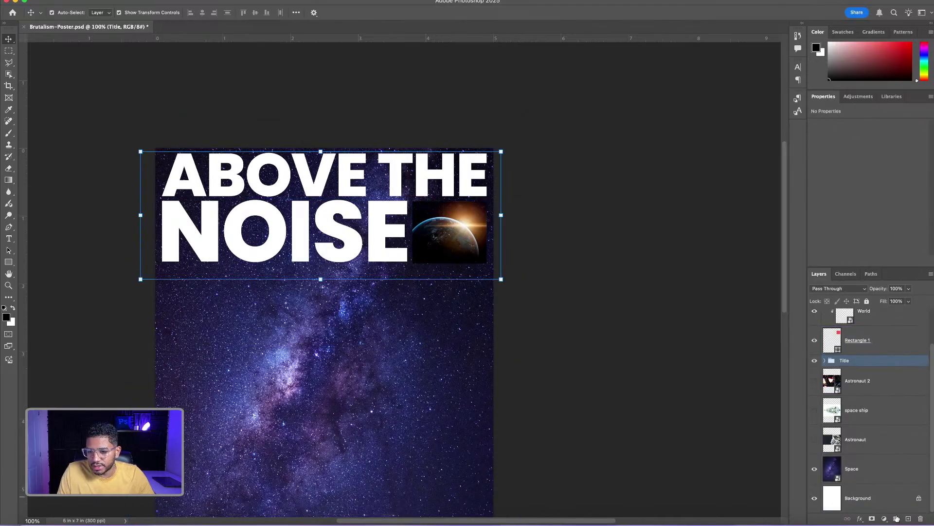
left_click(879, 354, "shift")
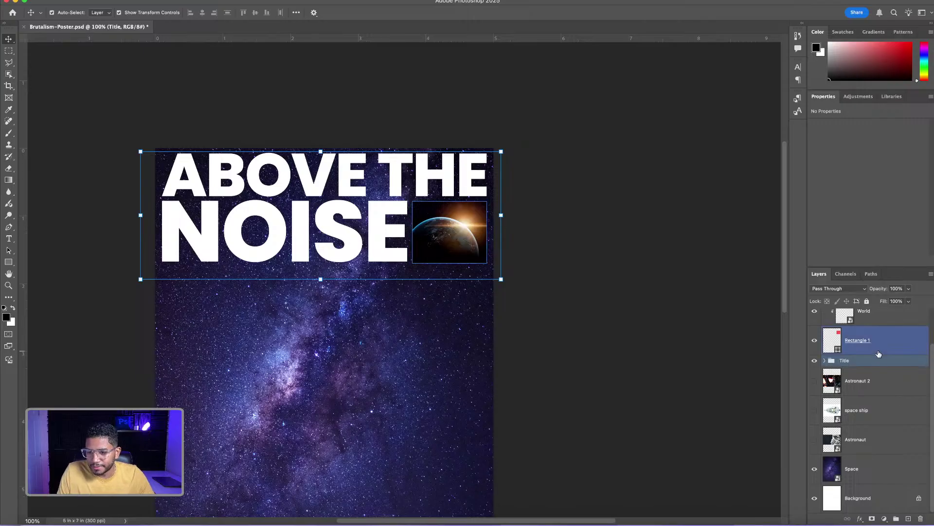
key("ctrl+v")
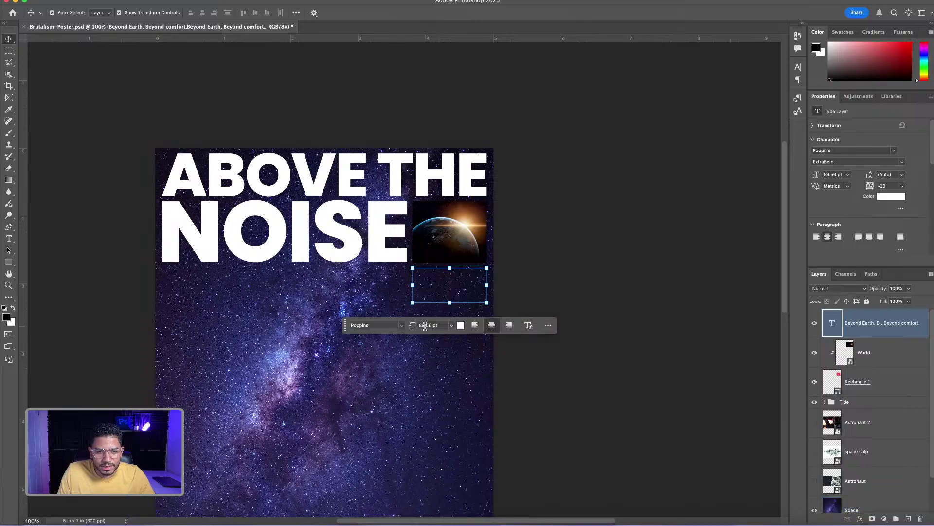
Reduce the tagline text below the World image to a font size of 9 pt
left_click(434, 325)
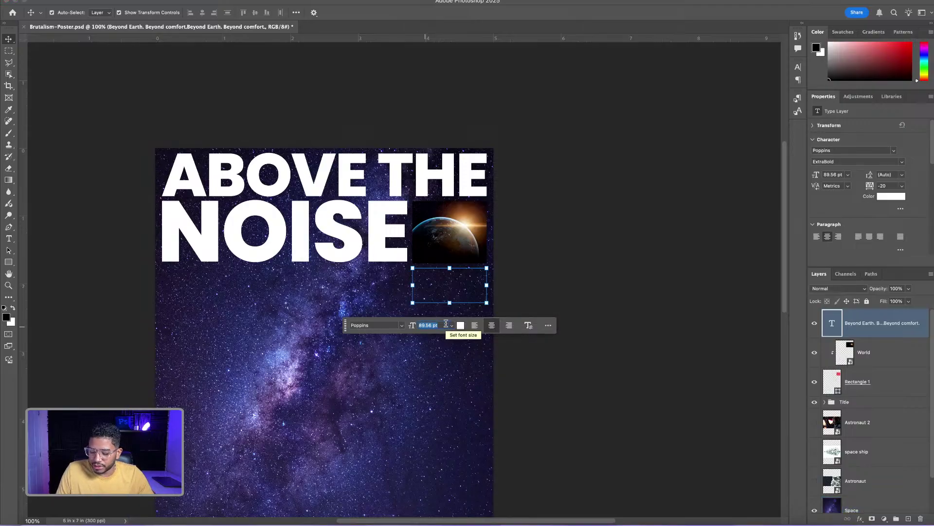
type("20")
key("Return")
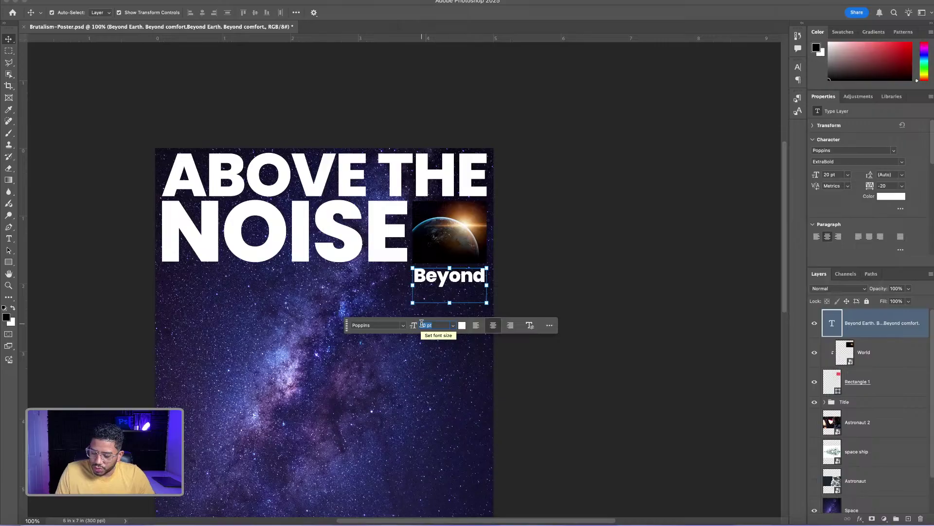
type("9")
key("Return")
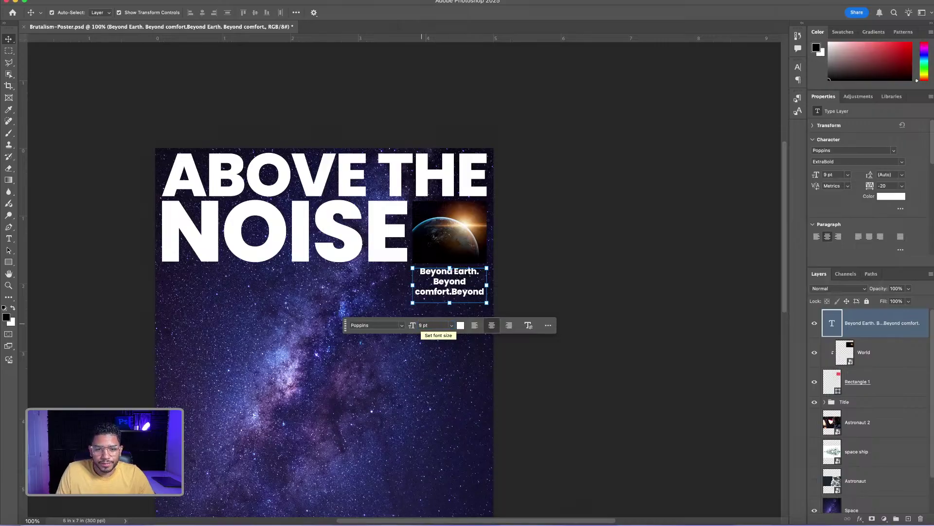
Replace the duplicated tagline text with a single "Beyond Earth. Beyond comfort." and commit the edit
double_click(445, 283)
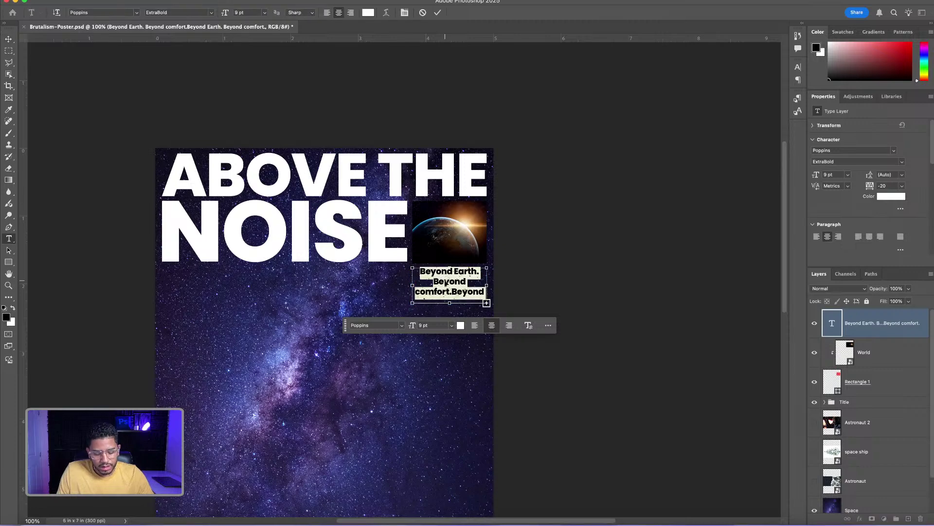
type("Beyond Earth. Beyond comfort.")
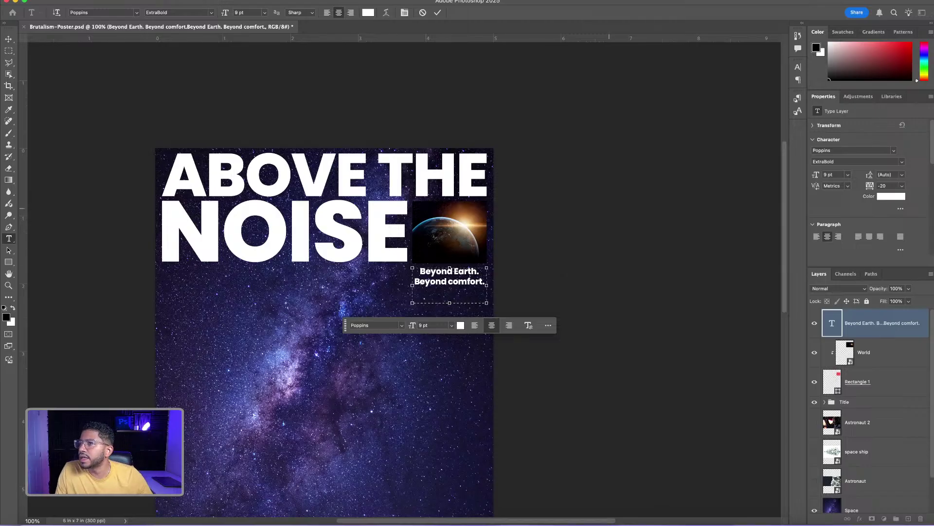
key("Escape")
key("v")
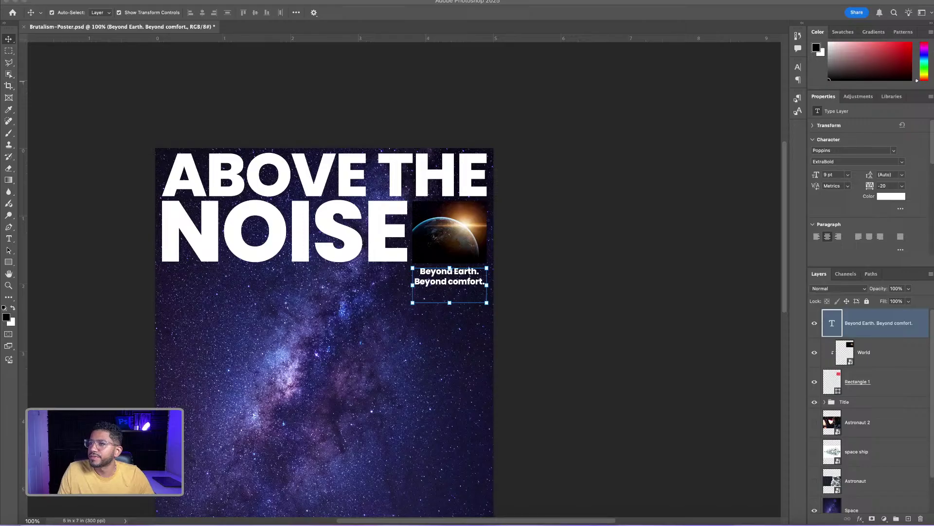
Left-align the tagline and paste the sentence "An exploration of silence, distance, and the unknown." at its end
double_click(453, 280)
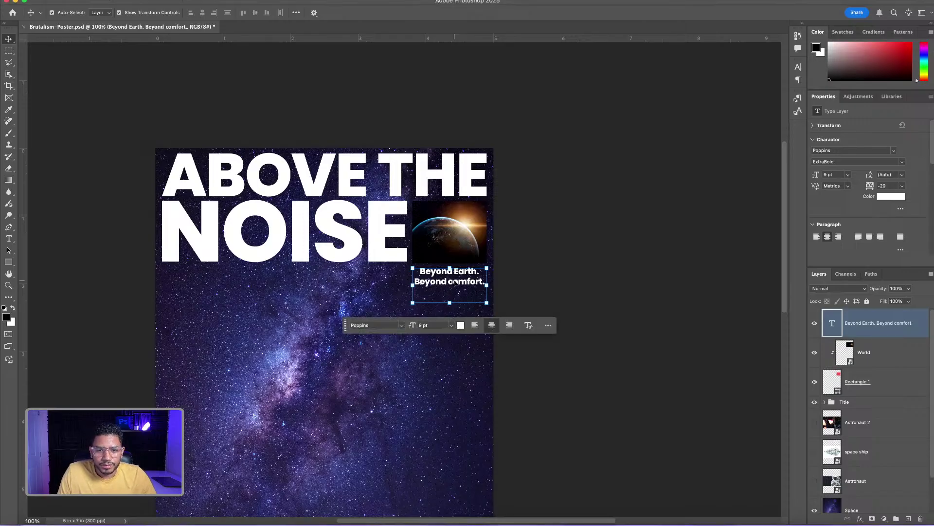
left_click(474, 326)
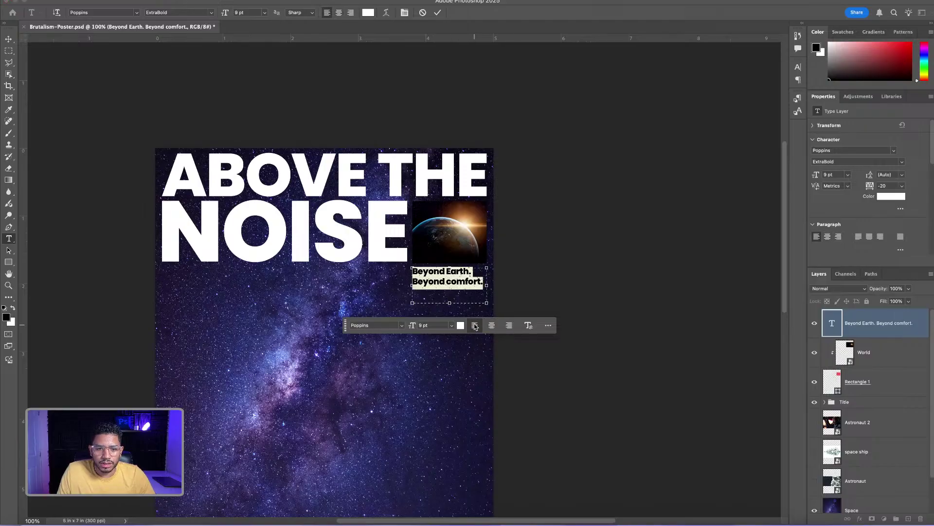
left_click(482, 281)
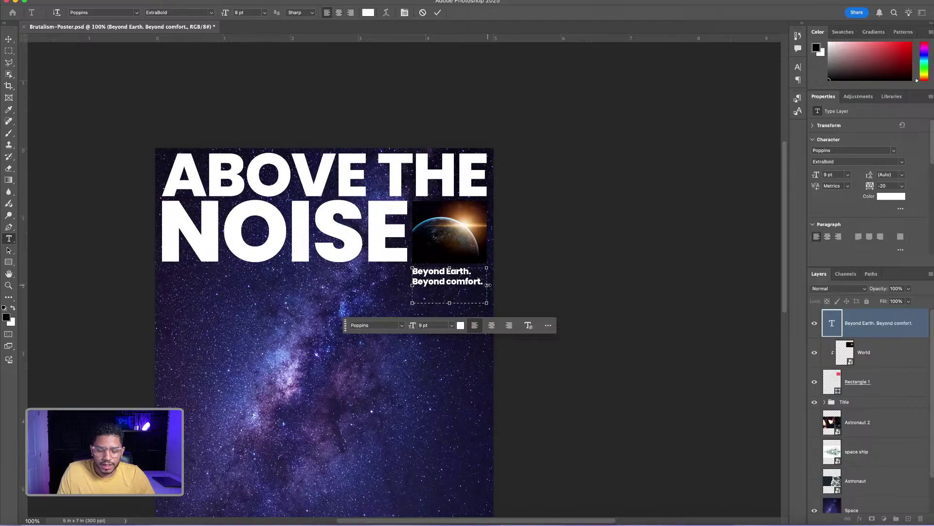
key("super+v")
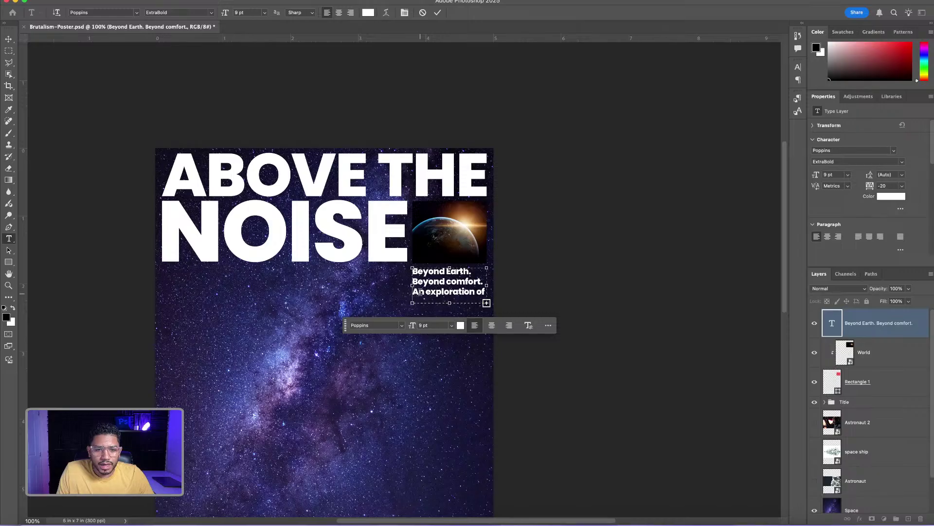
Reduce the words "An exploration of" below the tagline to a font size of 4 pt
left_click_drag(420, 292, 540, 304)
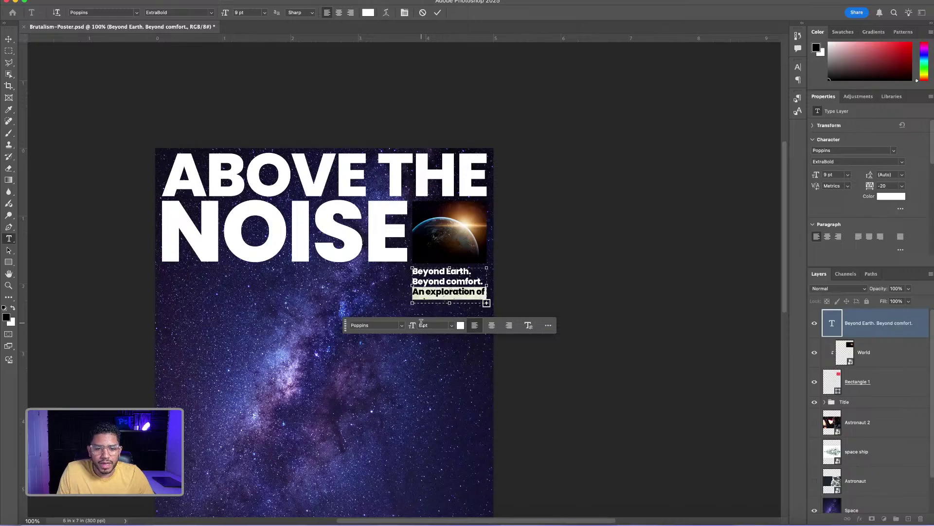
type("6")
key("Return")
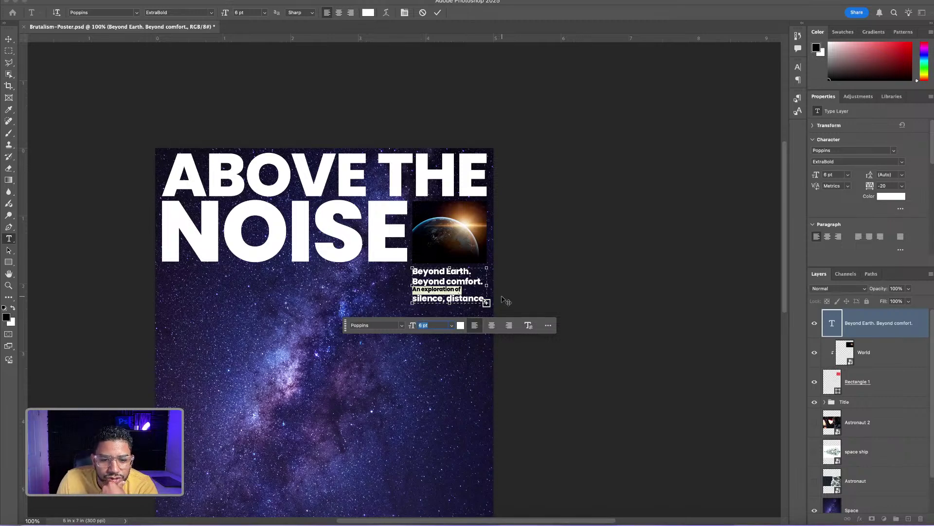
key("Down")
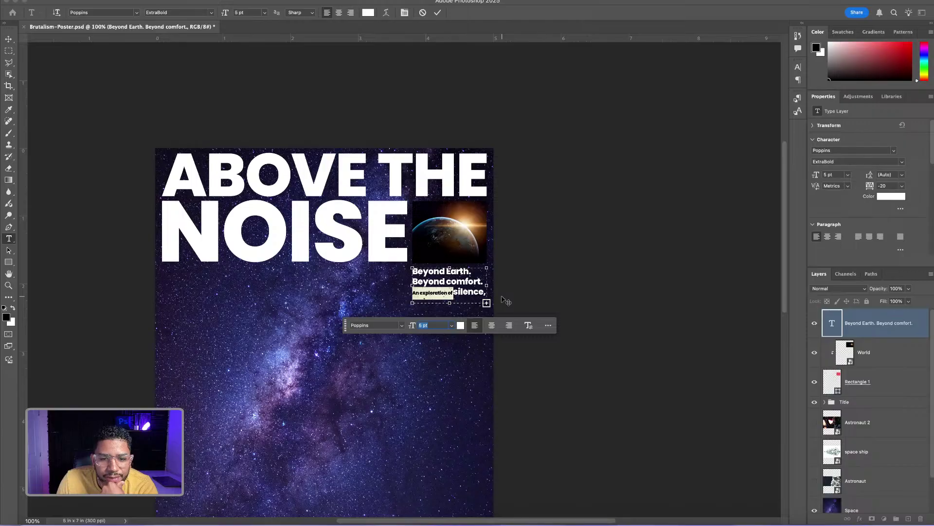
key("Down")
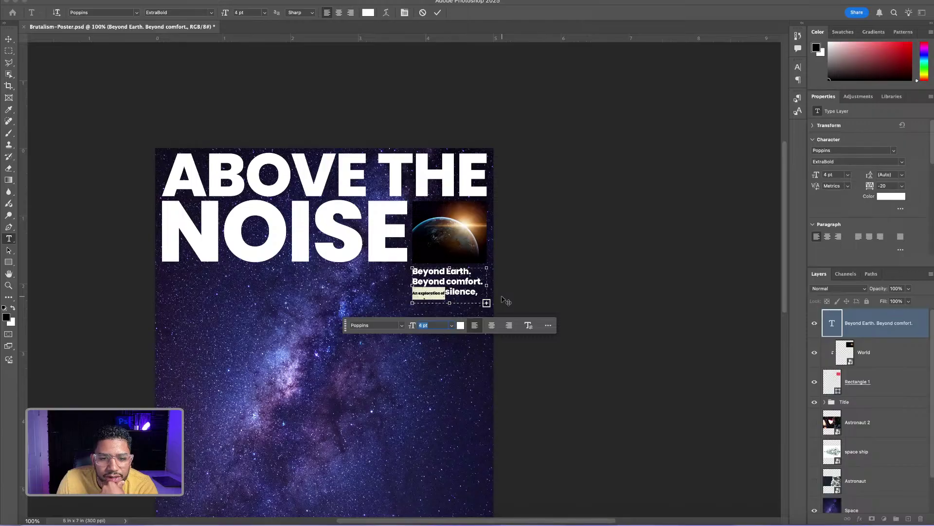
Extend the text box downward to fit the whole text and set the entire "An exploration of silence, distance, and the unknown." sentence to 5 pt
left_click(454, 291)
left_click_drag(445, 291, 449, 361)
left_click(434, 293)
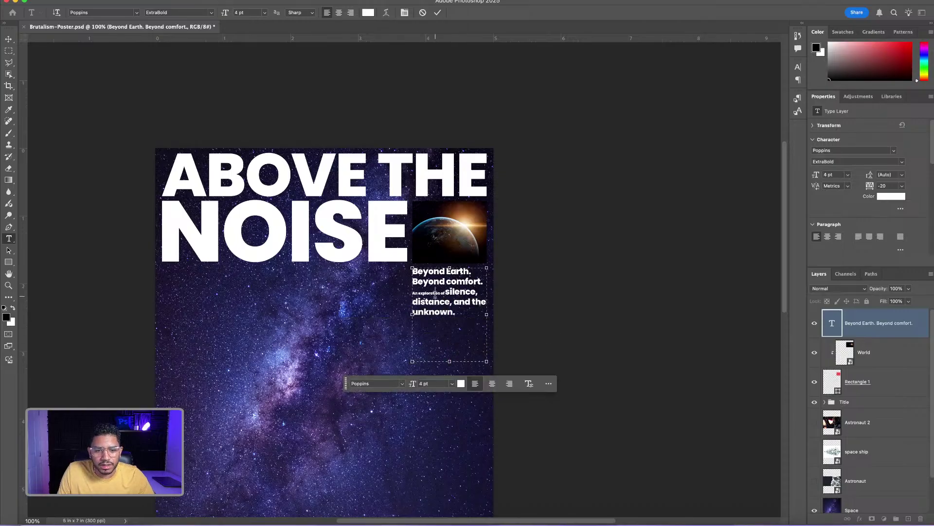
left_click_drag(459, 312, 413, 292)
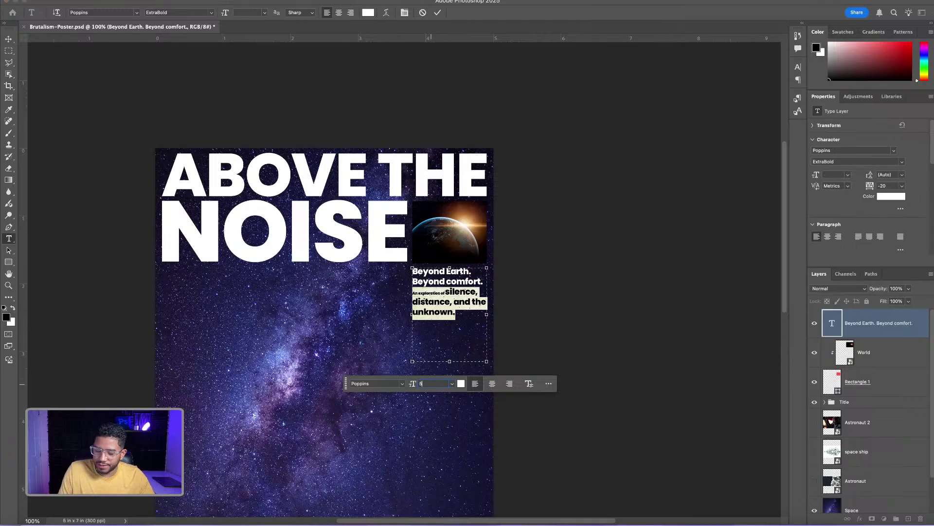
left_click(428, 384)
type("5")
key("Return")
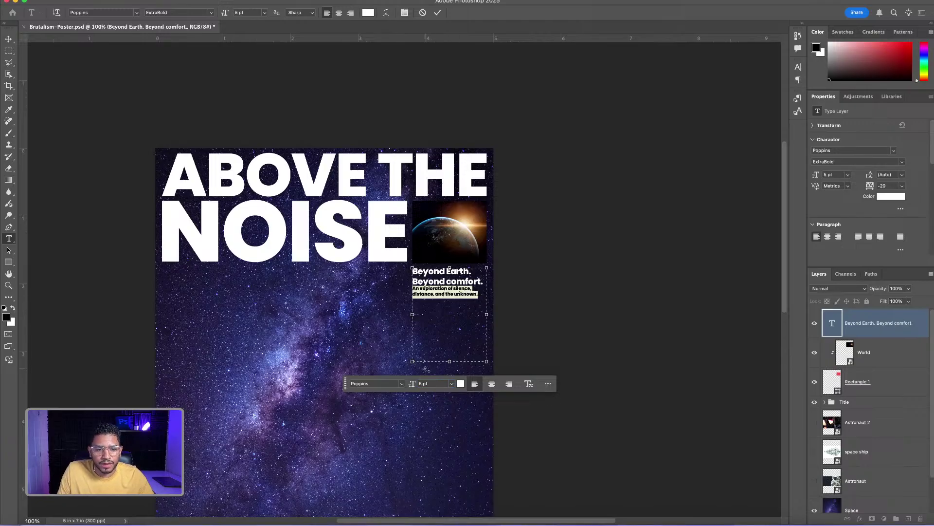
Change the small sentence's font to the sans serif Alternate Gothic No3 D Regular and commit the text
left_click(137, 13)
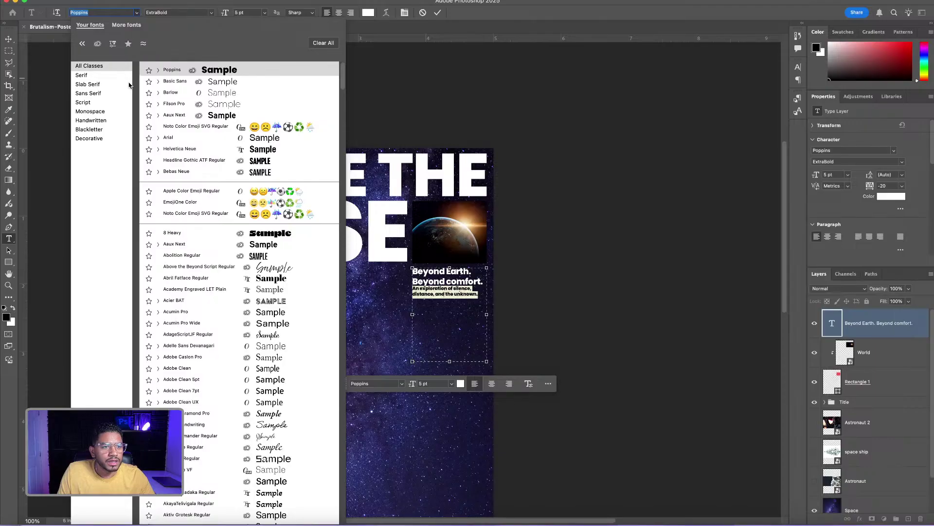
left_click(93, 93)
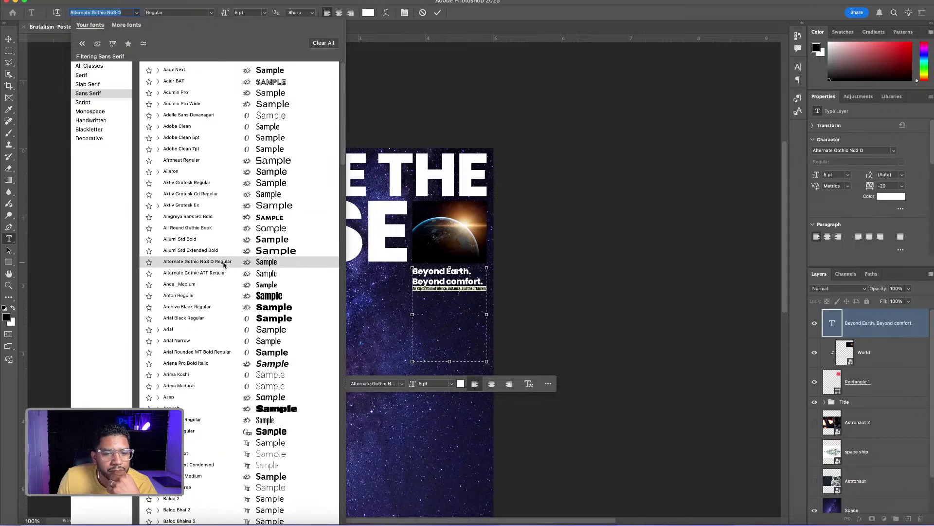
left_click(276, 263)
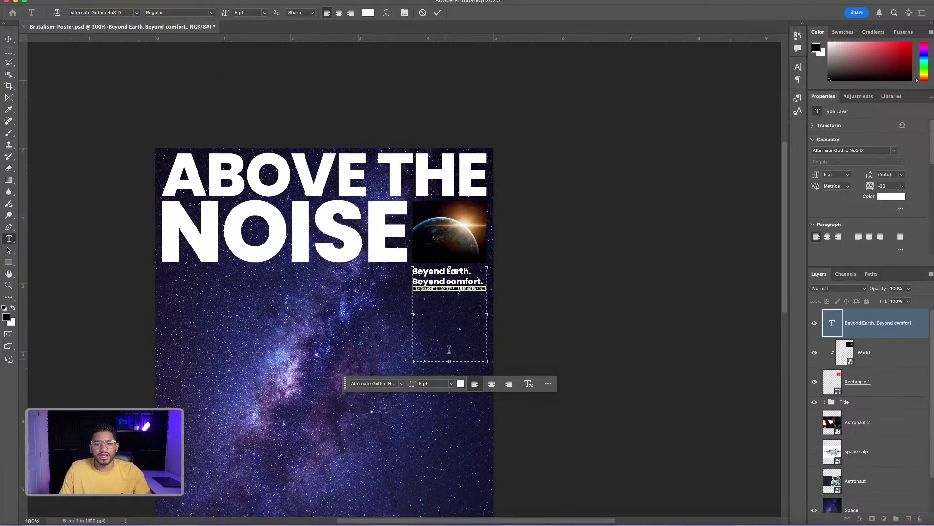
key("Escape")
key("v")
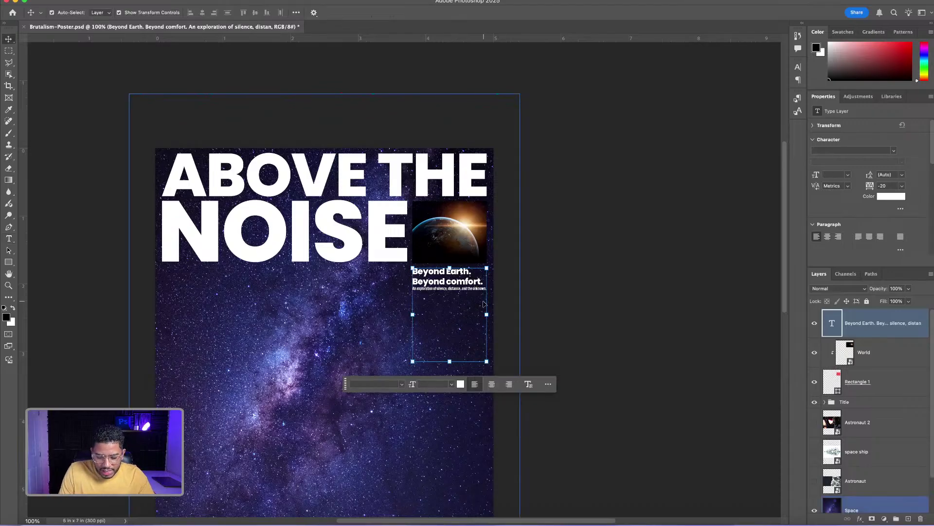
Show the guide grid, shorten the tagline text box to end at the next horizontal guide below the text, and deselect the layer
key("super+semicolon")
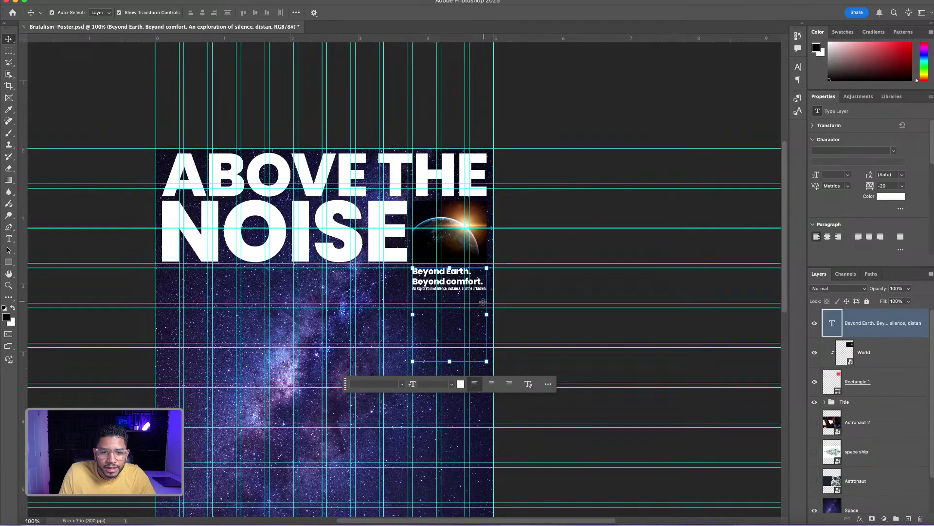
left_click_drag(449, 362, 451, 324)
key("Escape")
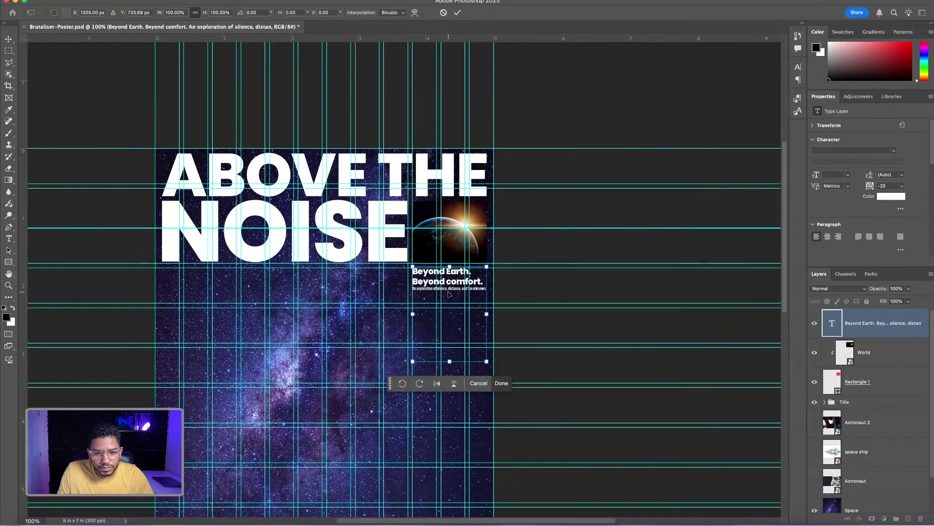
double_click(451, 288)
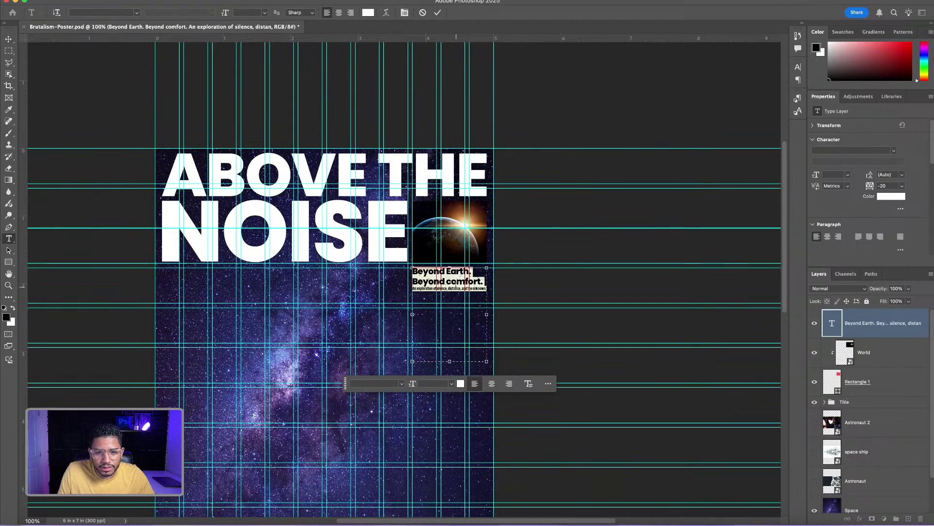
left_click_drag(448, 361, 448, 302)
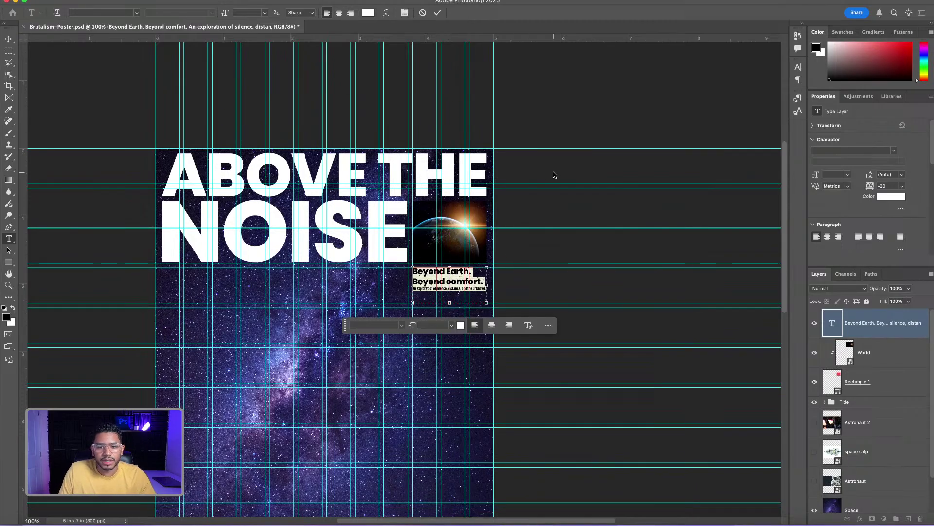
key("Escape")
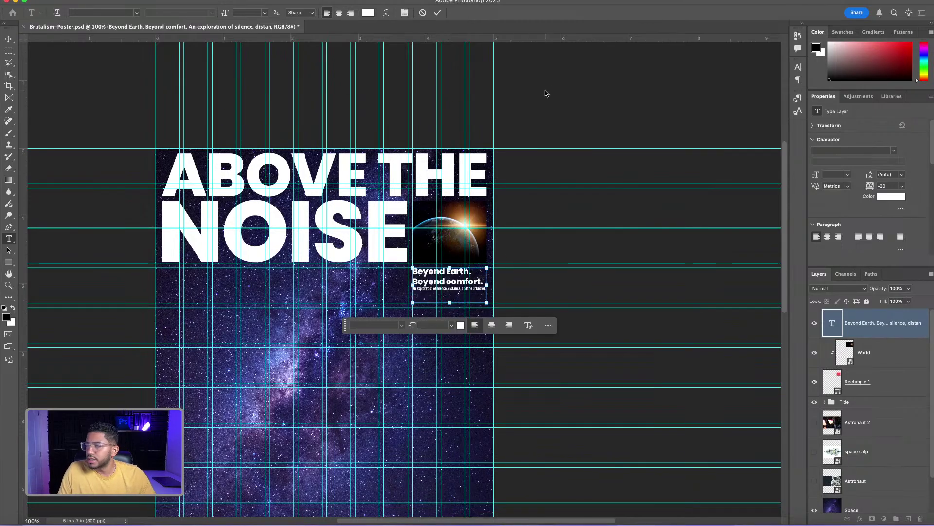
key("v")
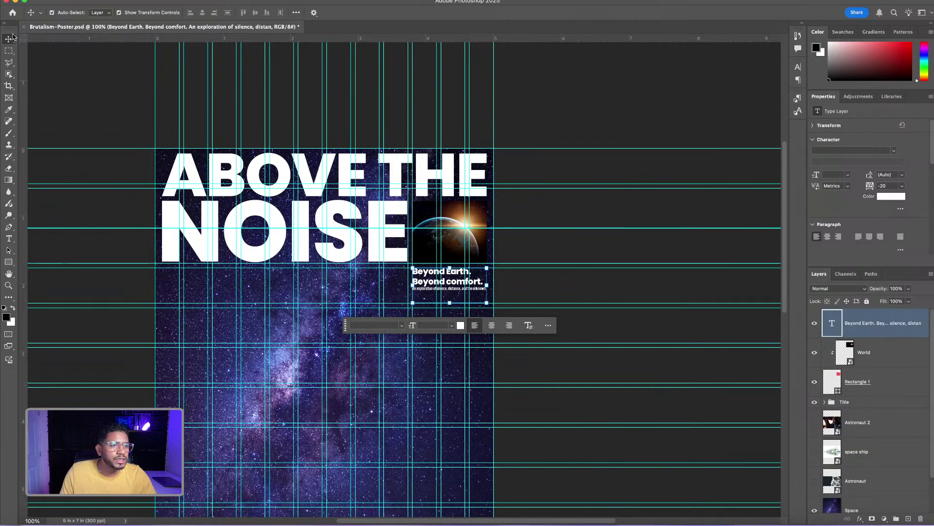
left_click(92, 86)
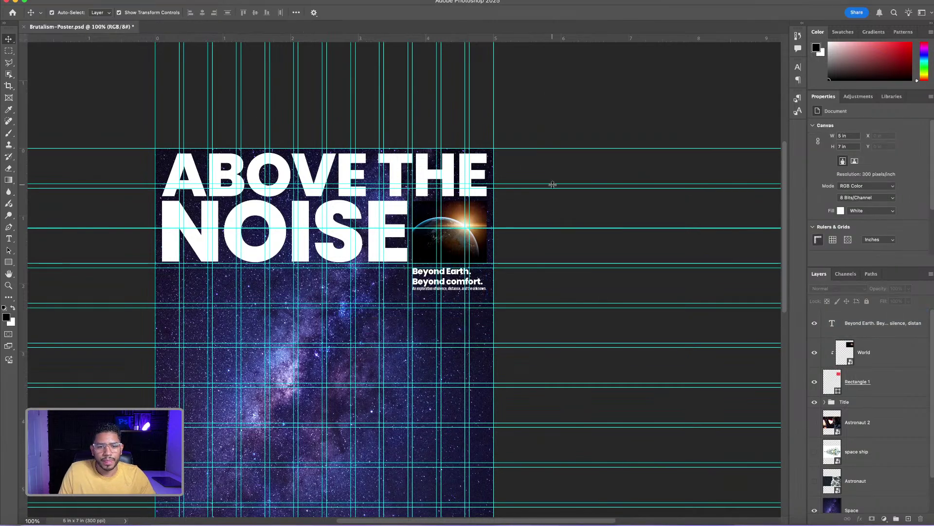
Fill the Background layer with the black foreground color
left_click_drag(542, 115, 671, 97)
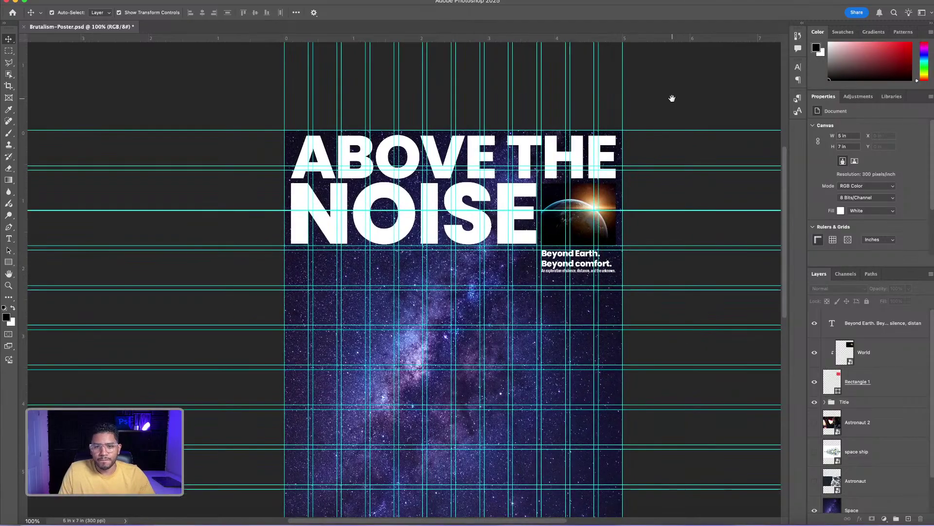
scroll(874, 419, "down", 2)
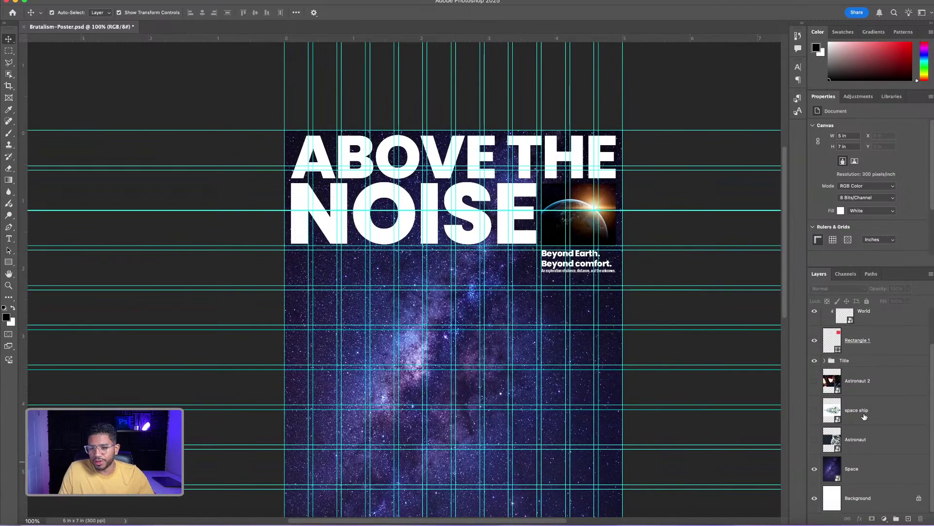
left_click(864, 494)
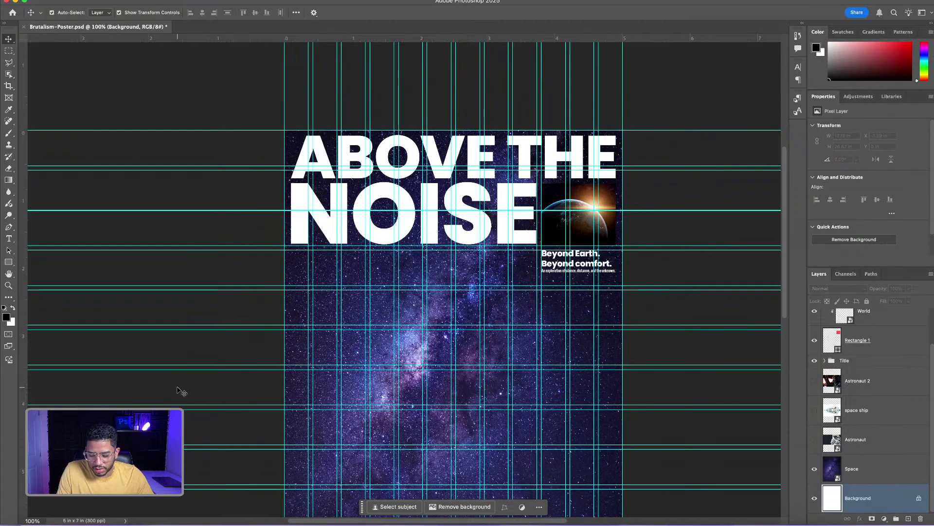
key("alt+BackSpace")
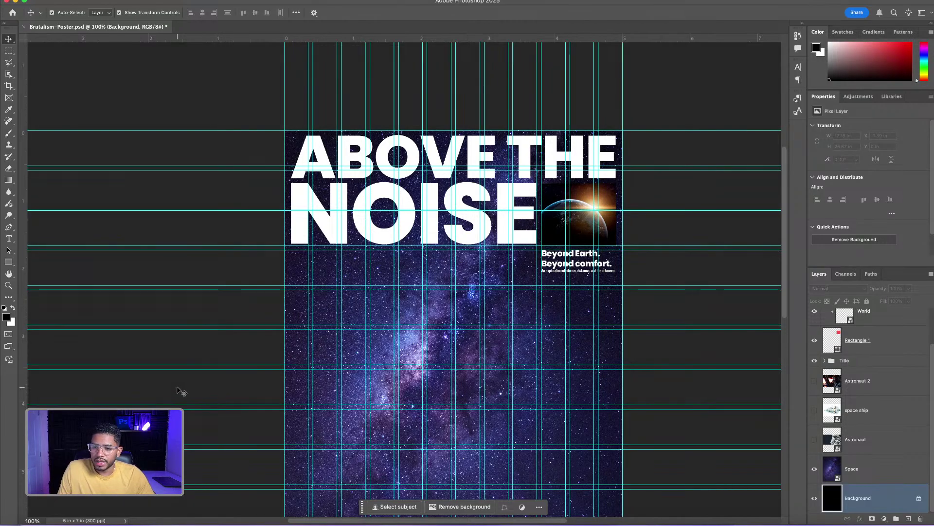
Preview different blend modes on the Space layer and keep it set to Normal
left_click(860, 465)
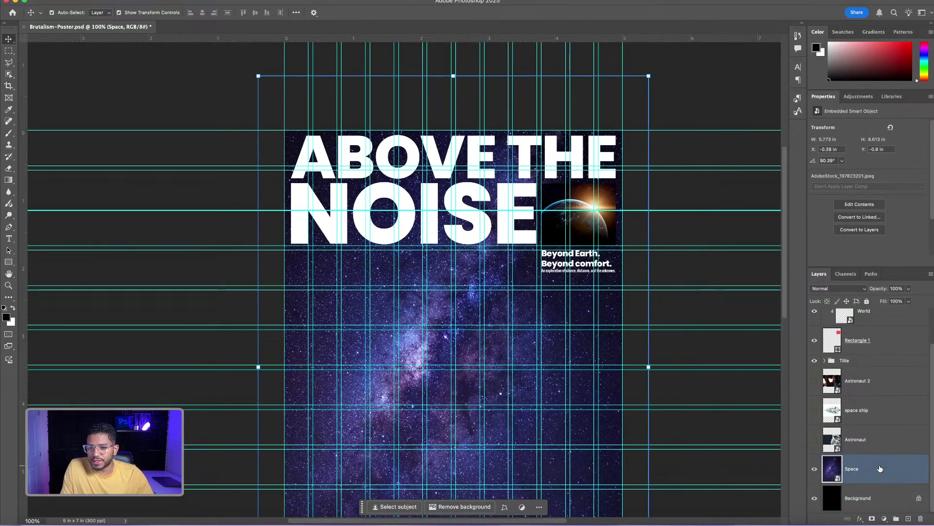
left_click(839, 288)
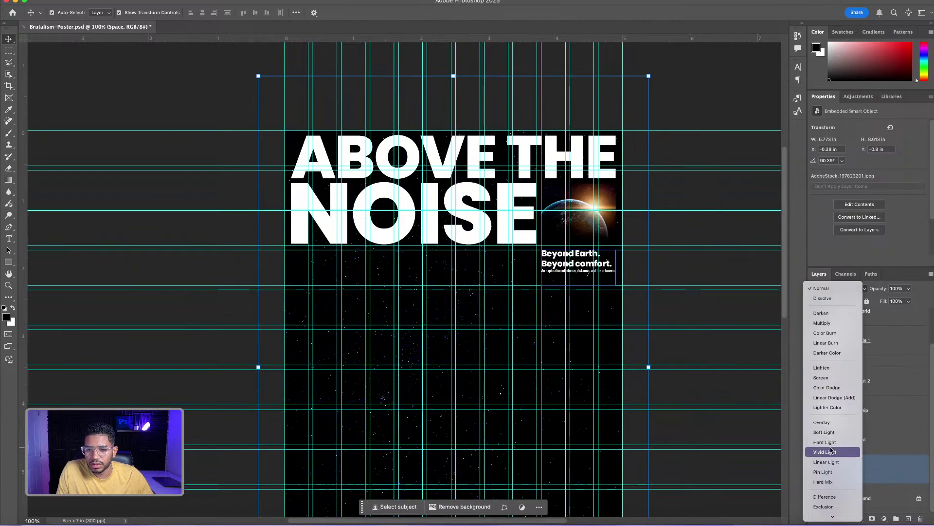
left_click(826, 289)
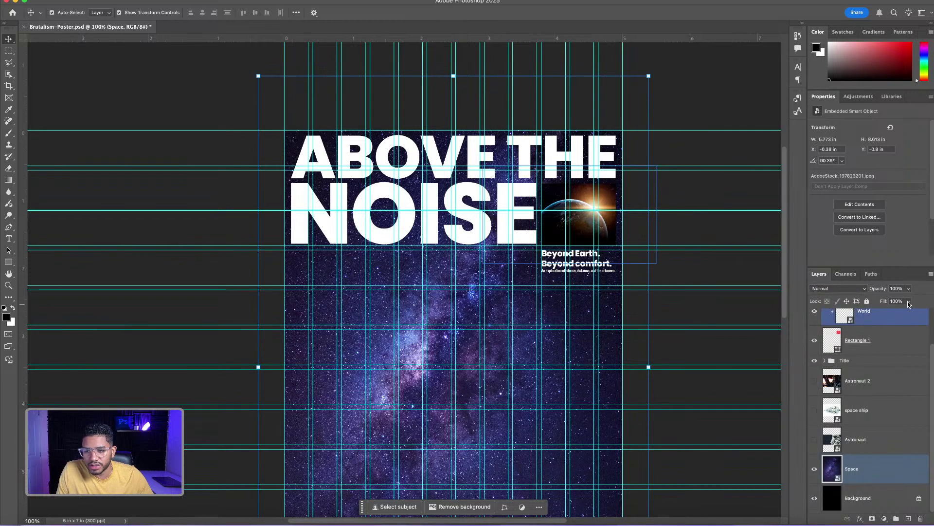
Lower the Space layer's fill to 32% to darken the starfield, and deselect the layer
left_click_drag(908, 303, 879, 313)
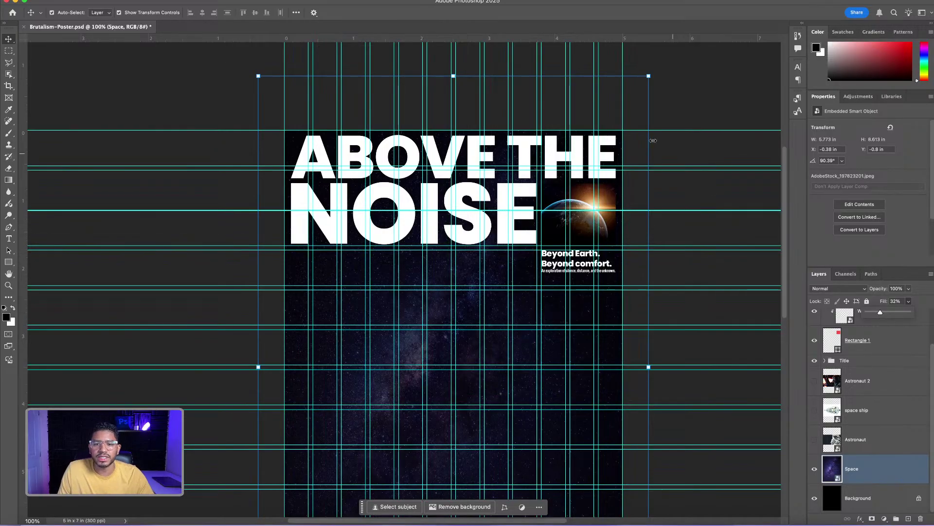
left_click(695, 96)
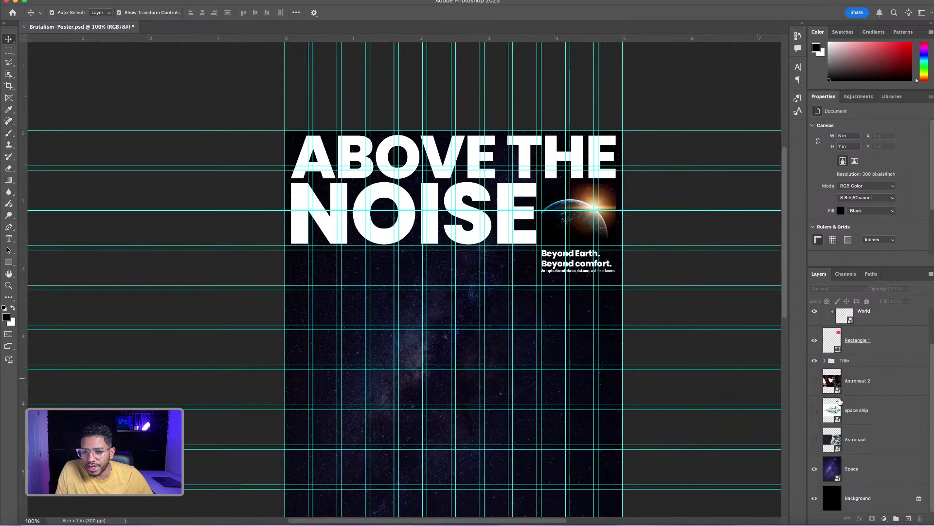
Show the space ship layer with the guides hidden, and select the spaceship using the Object Selection tool
left_click(815, 412)
left_click(833, 409)
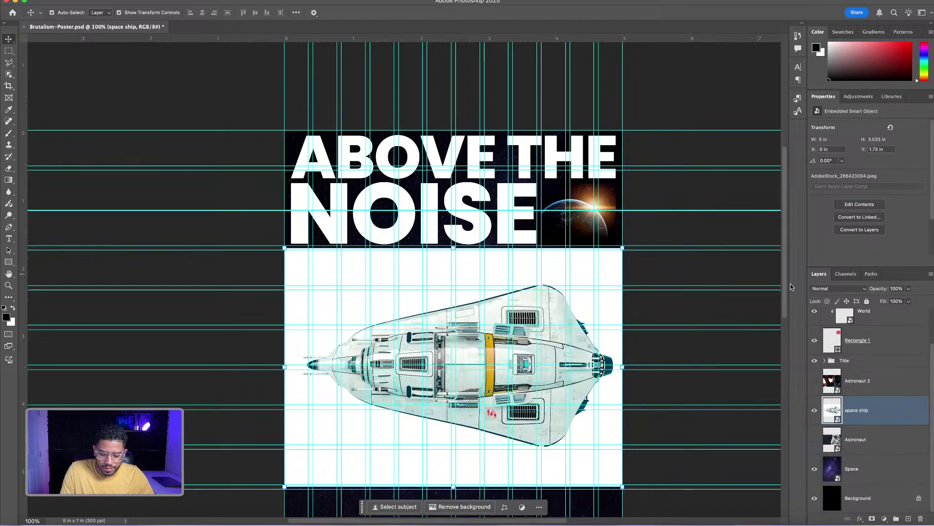
key("super+semicolon")
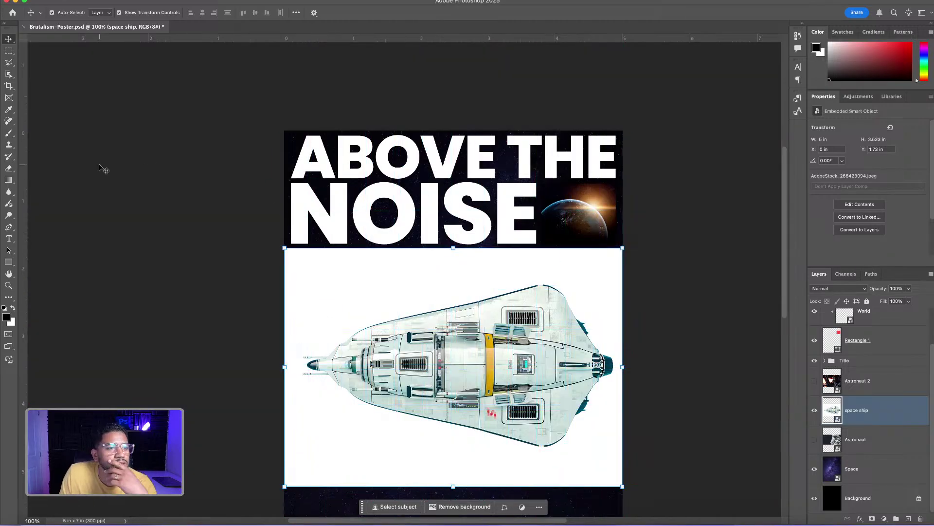
left_click(8, 74)
left_click_drag(8, 74, 46, 74)
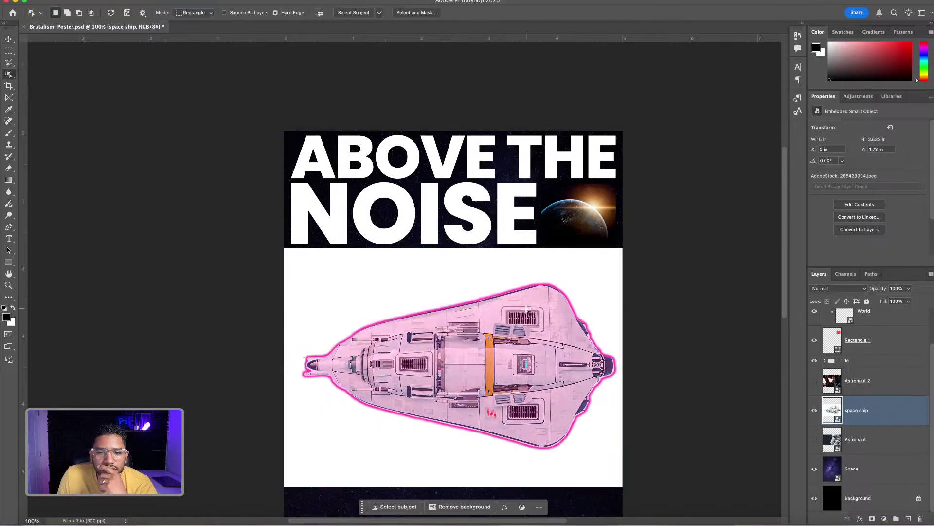
left_click(575, 389)
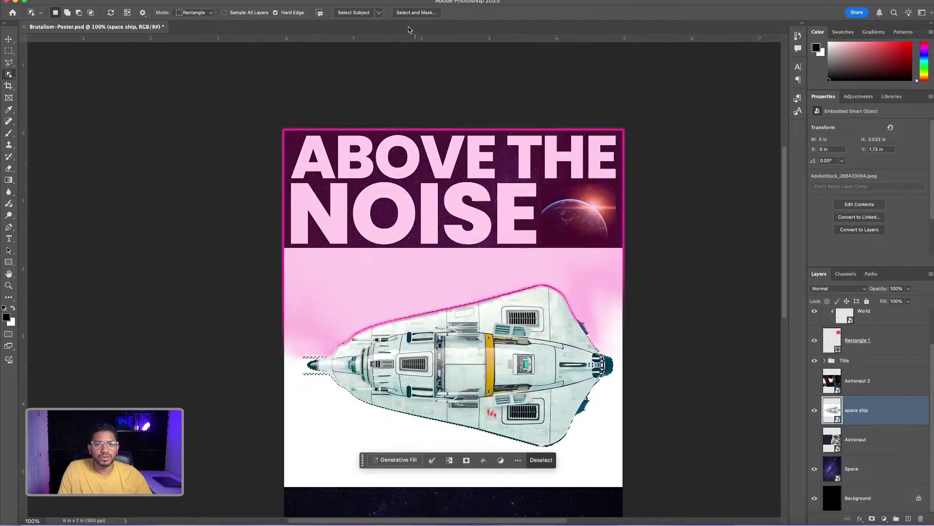
Output the spaceship selection from Select and Mask as a New Layer with Layer Mask
left_click(419, 14)
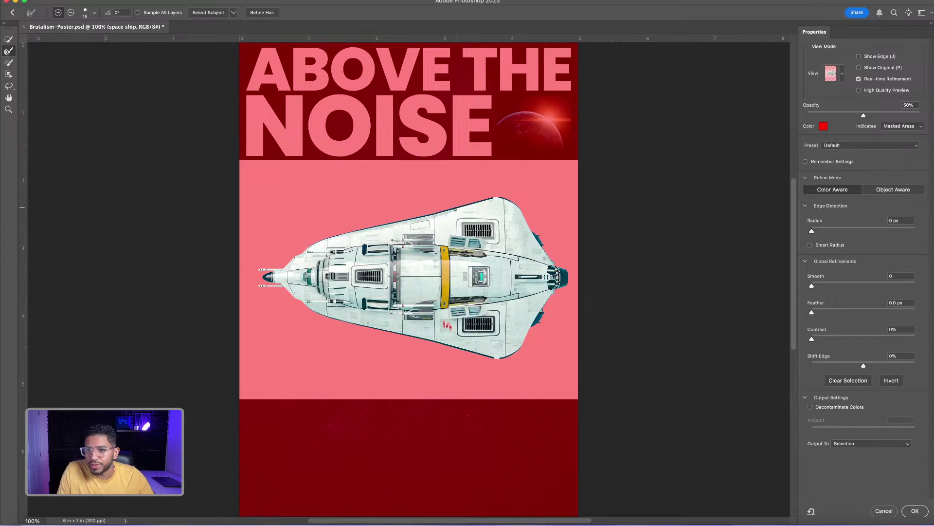
left_click(871, 443)
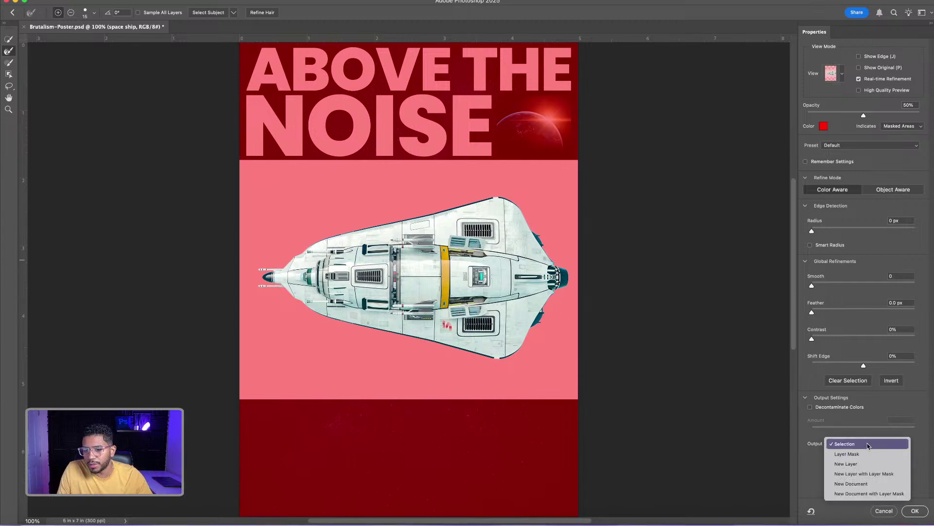
left_click(868, 474)
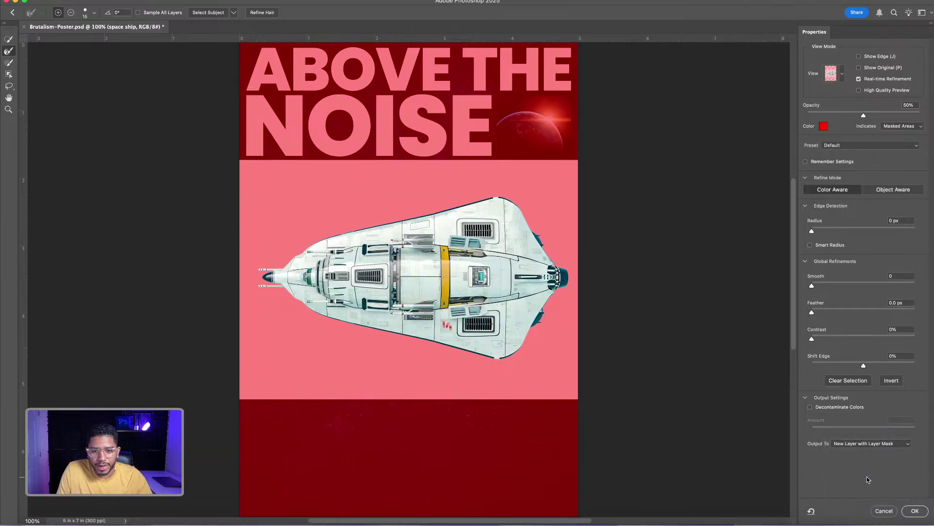
left_click(915, 511)
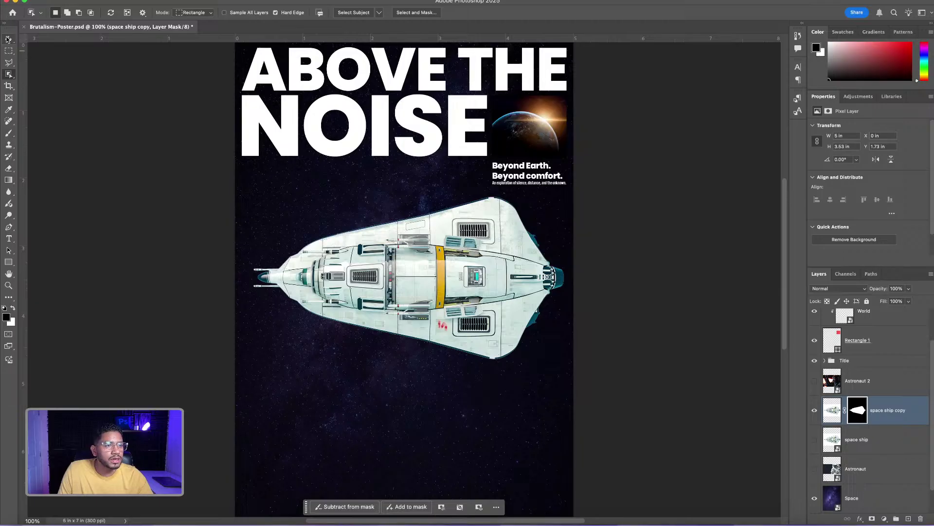
Rotate the cut-out spaceship 90° so its nose points up, and place it on the poster's left side below NOISE
left_click(8, 38)
left_click(577, 159, "shift")
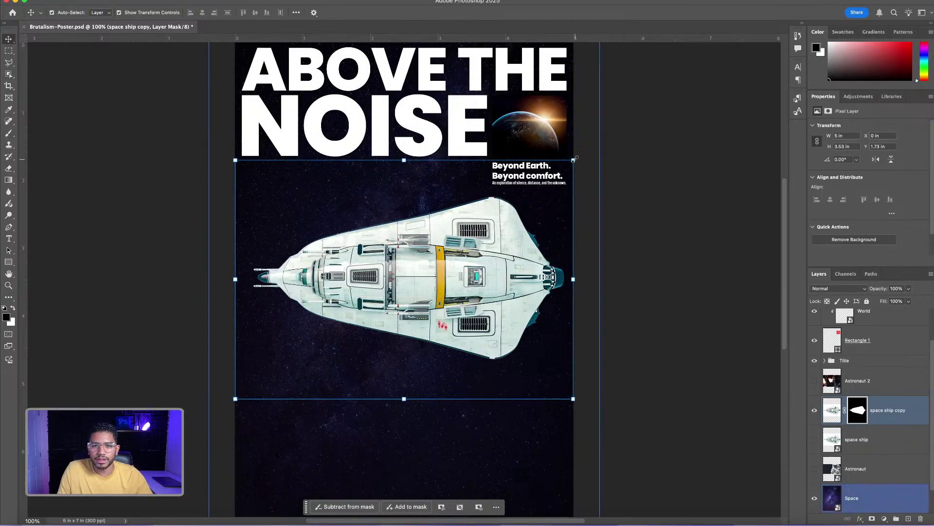
left_click_drag(574, 158, 471, 363)
left_click_drag(423, 226, 345, 251)
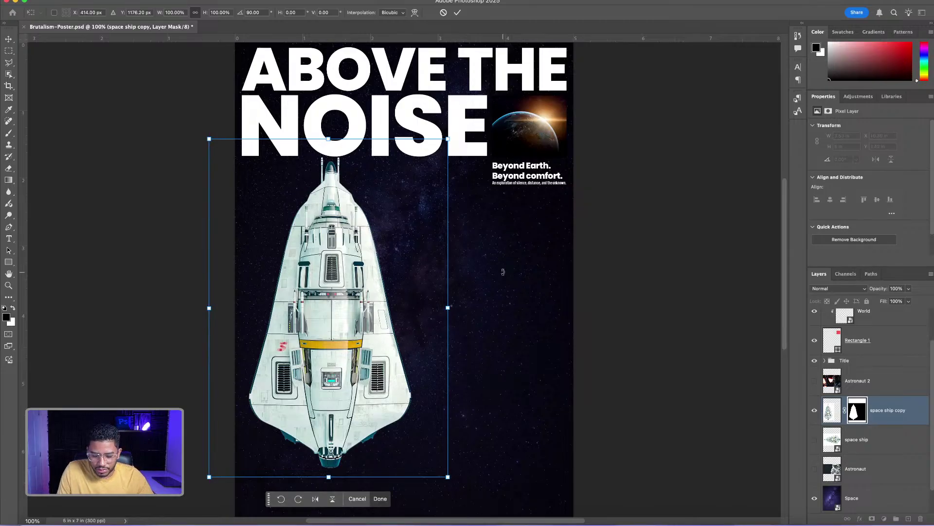
Show the guides, scale the spaceship proportionally to about 81% with its nose overlapping the headline, and commit the transform
key("super+semicolon")
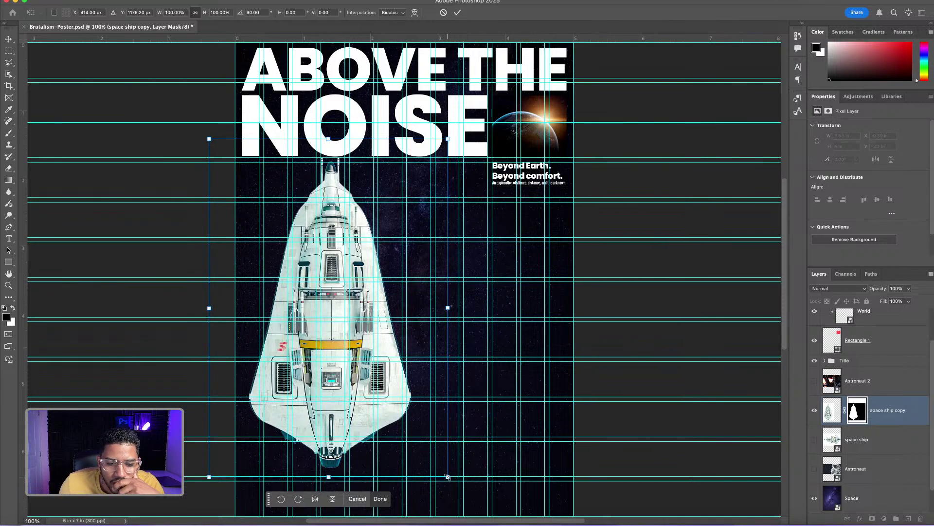
left_click_drag(448, 476, 424, 446)
left_click_drag(415, 432, 396, 402)
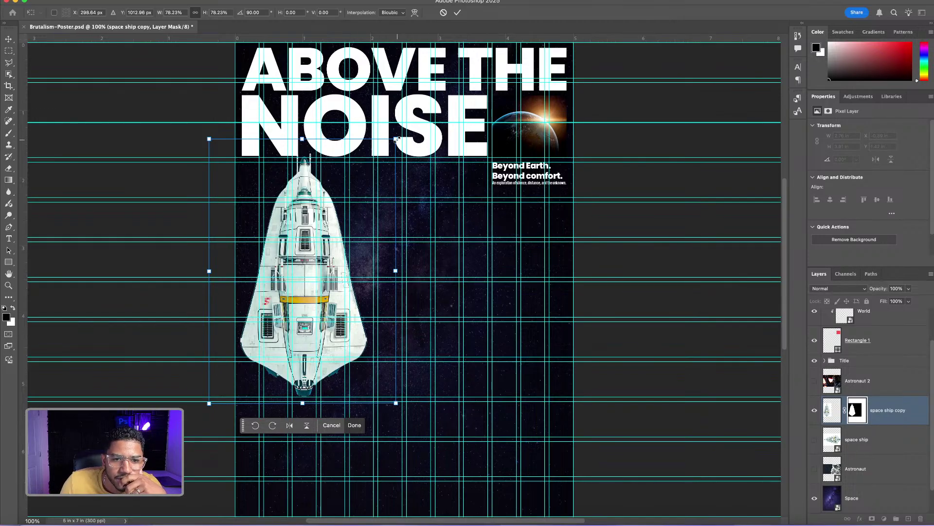
left_click_drag(397, 139, 408, 132)
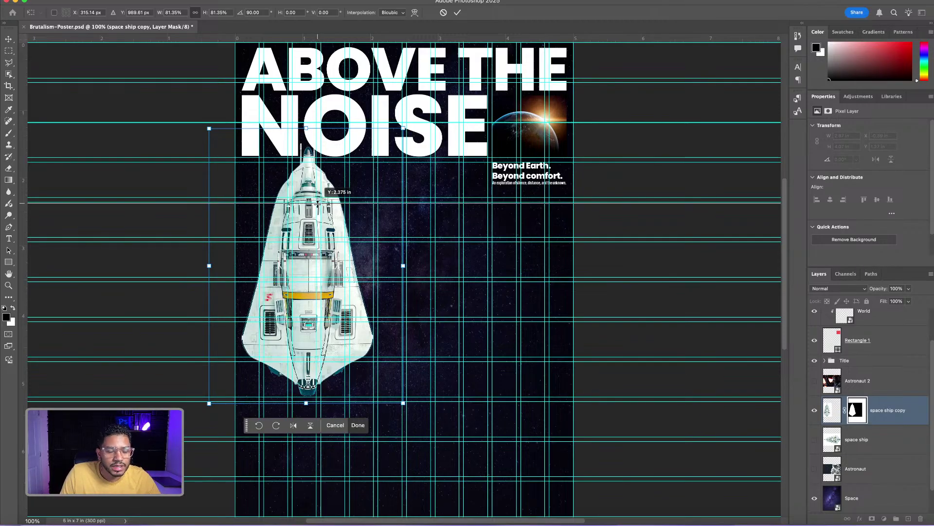
key("super+z")
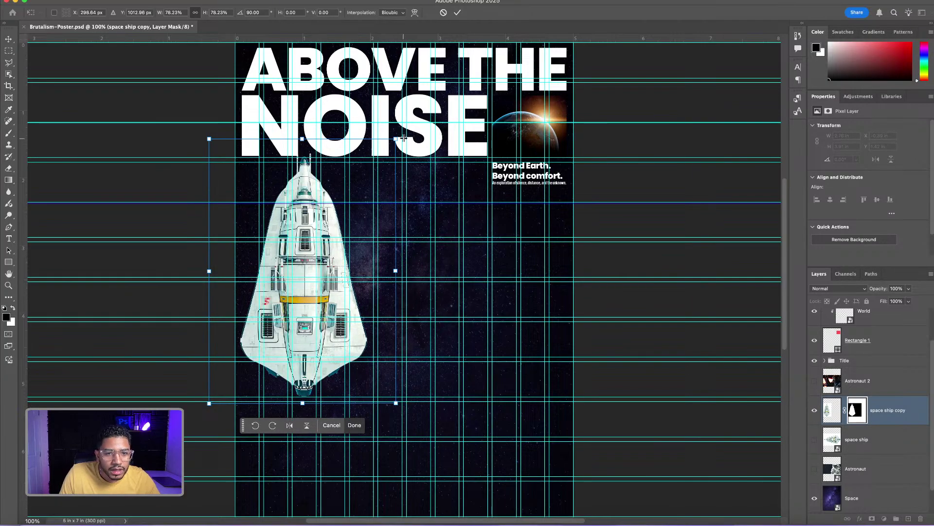
left_click_drag(397, 140, 407, 130)
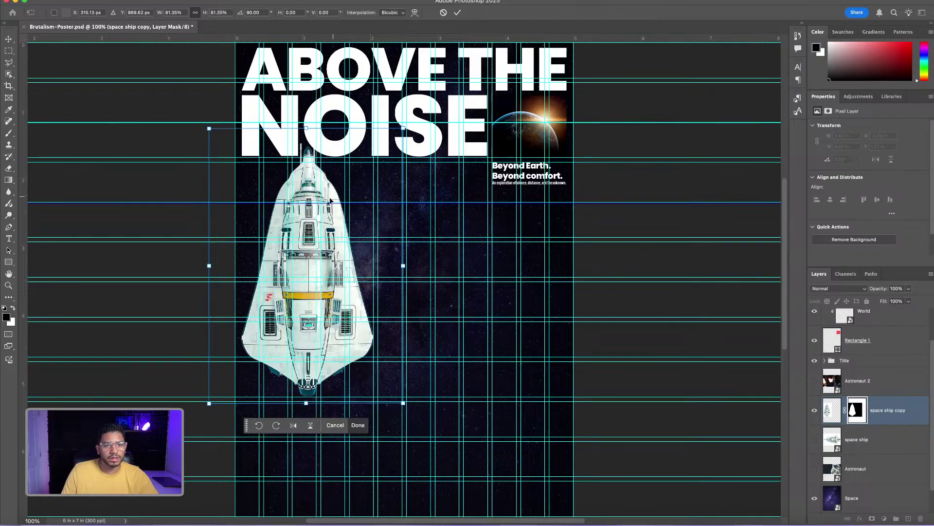
key("Return")
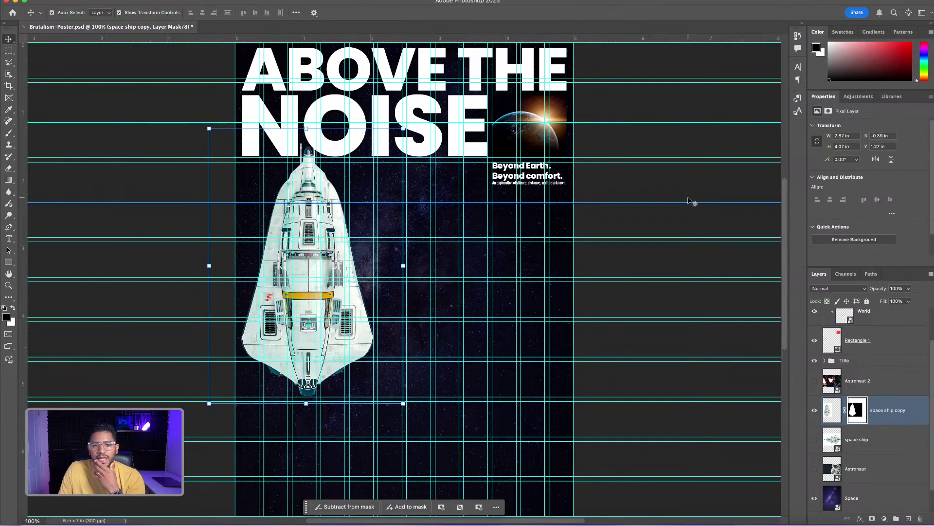
Deselect the spaceship layer and shift the horizontal guide just below the tagline slightly downward
scroll(644, 290, "down", 3)
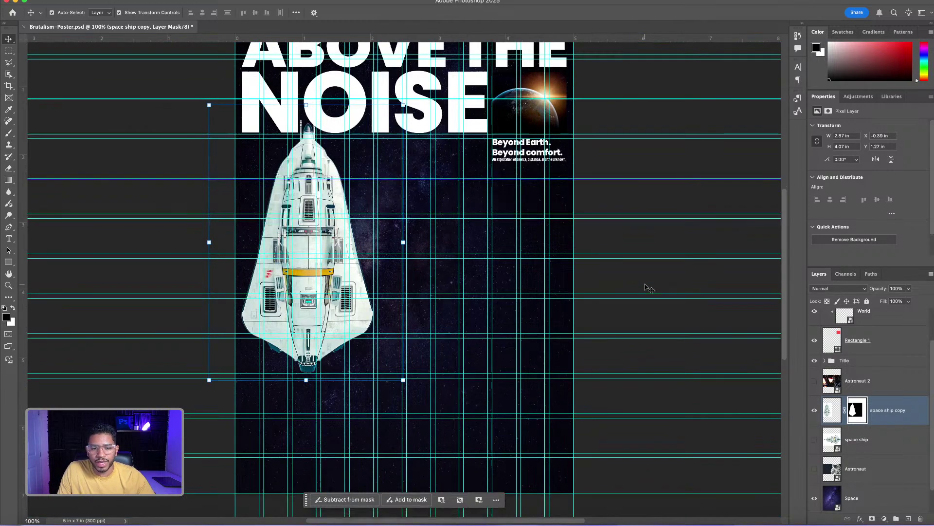
key("super+Tab")
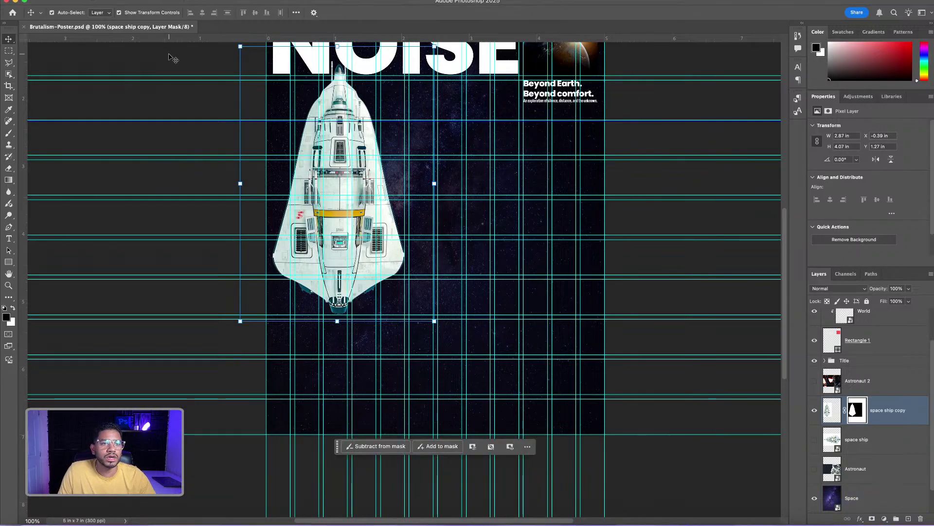
left_click(564, 155)
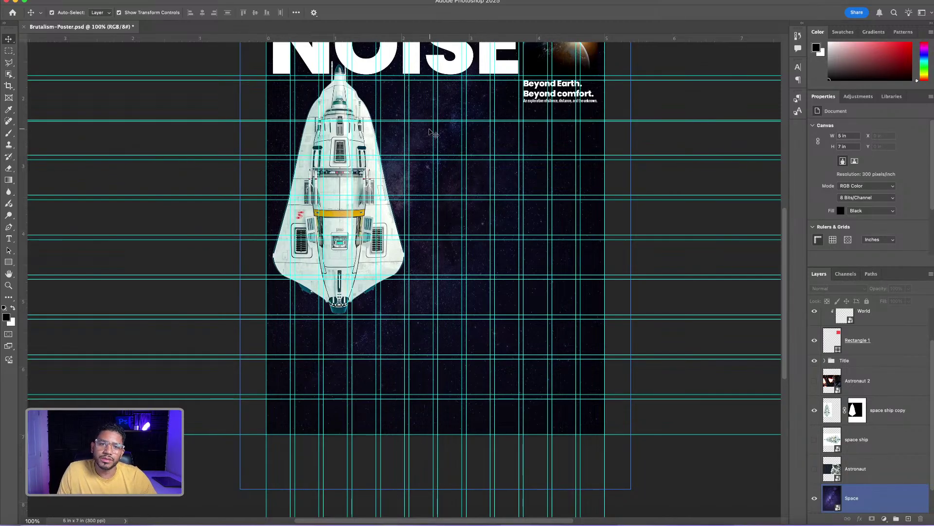
left_click(68, 92)
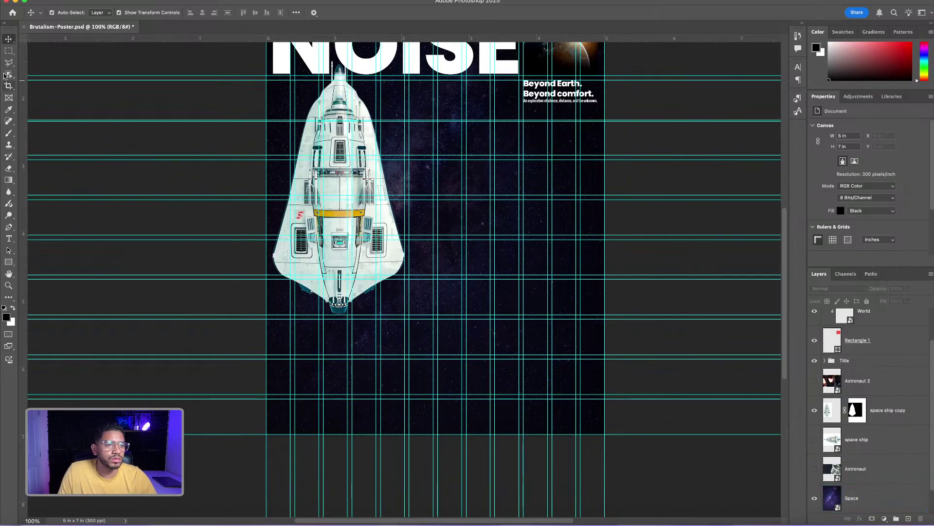
left_click(9, 238)
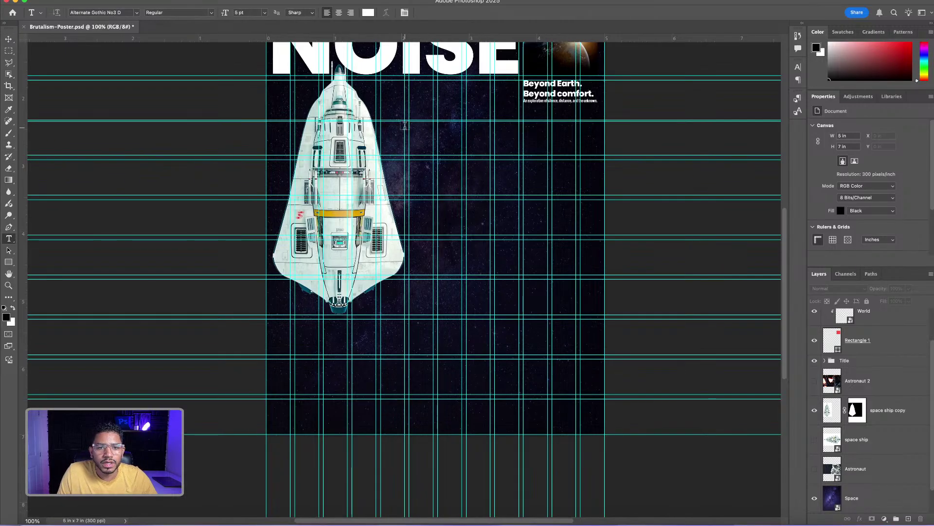
left_click(9, 39)
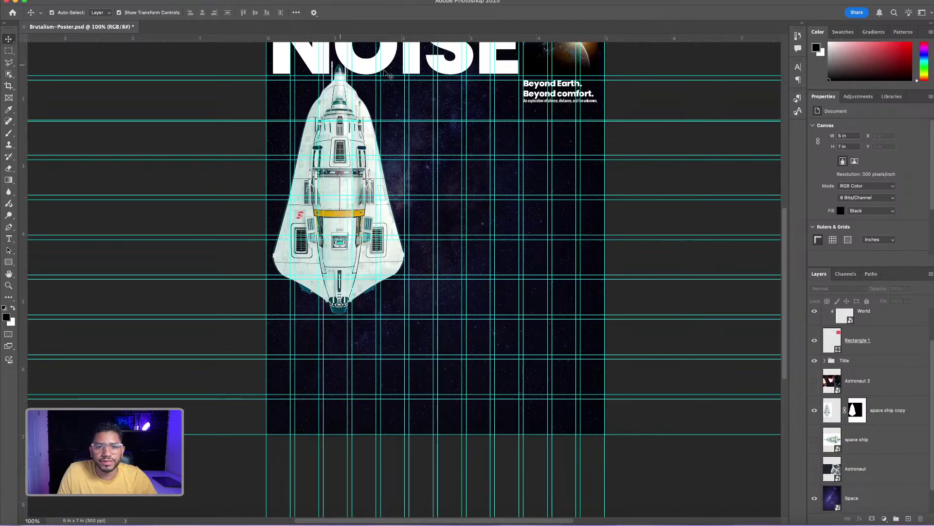
left_click(506, 129)
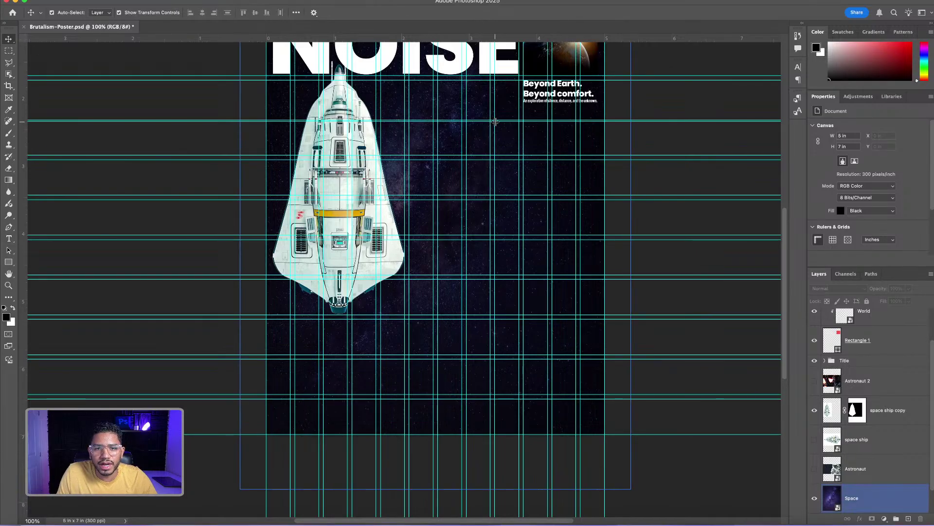
left_click_drag(499, 122, 499, 125)
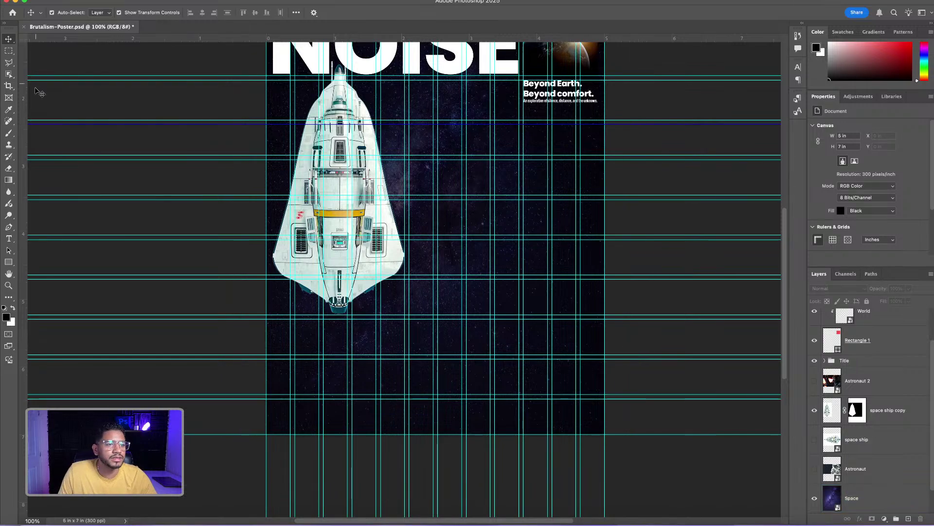
Create a text box beside the spaceship containing the passage from "Space doesn't echo." through "It's a place for questions that never return."
left_click(9, 238)
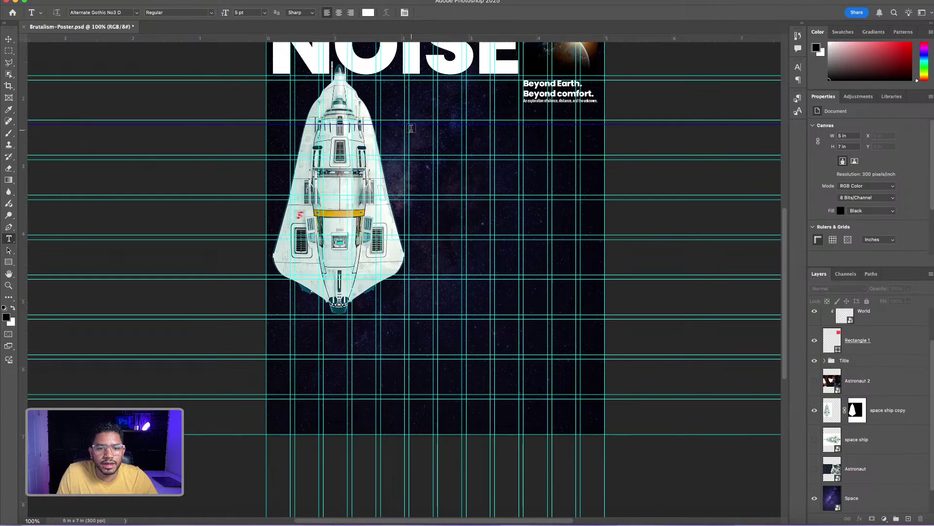
left_click_drag(410, 130, 597, 315)
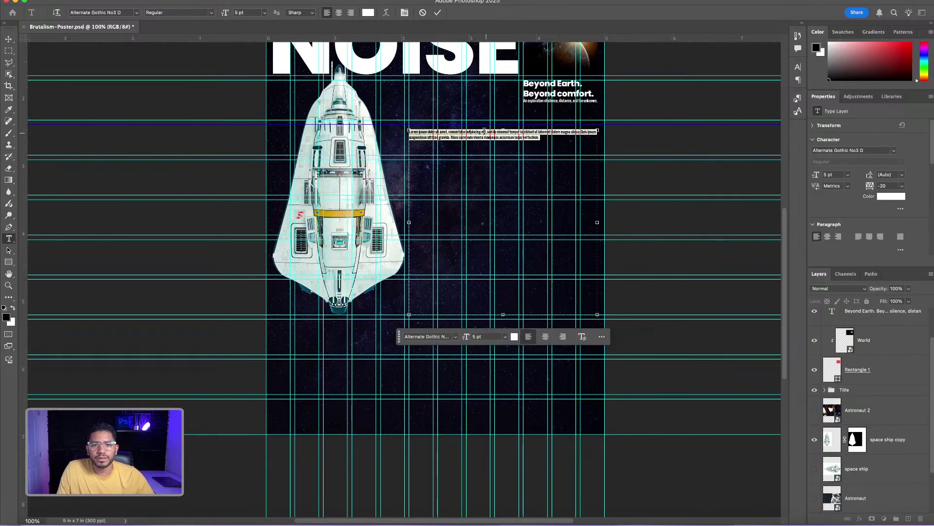
left_click(485, 131)
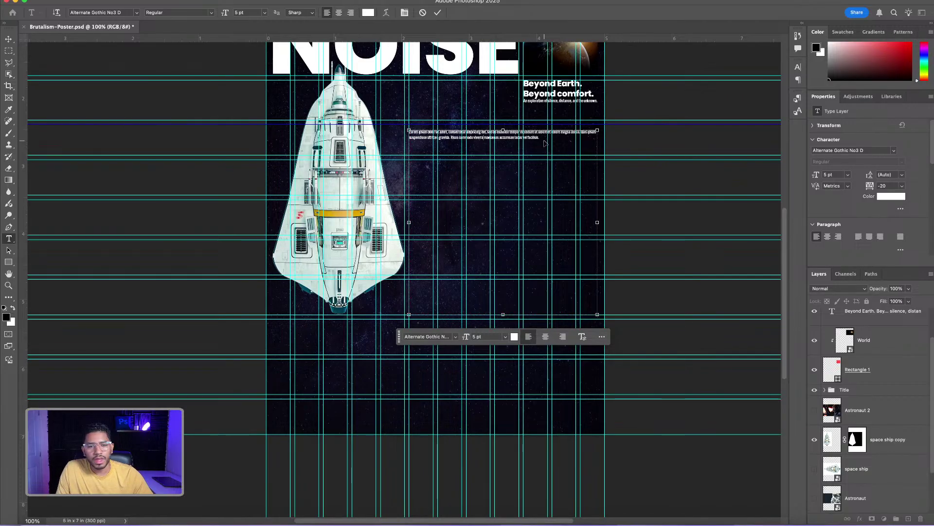
key("super+a")
type("Space doesn't echo. It swallows. It stretches. It waits.  No gravity. No air. No welcome mat. Only stars—burning quietly across nothingness.  This isn't a place for answers. It's a place for questions that never return.")
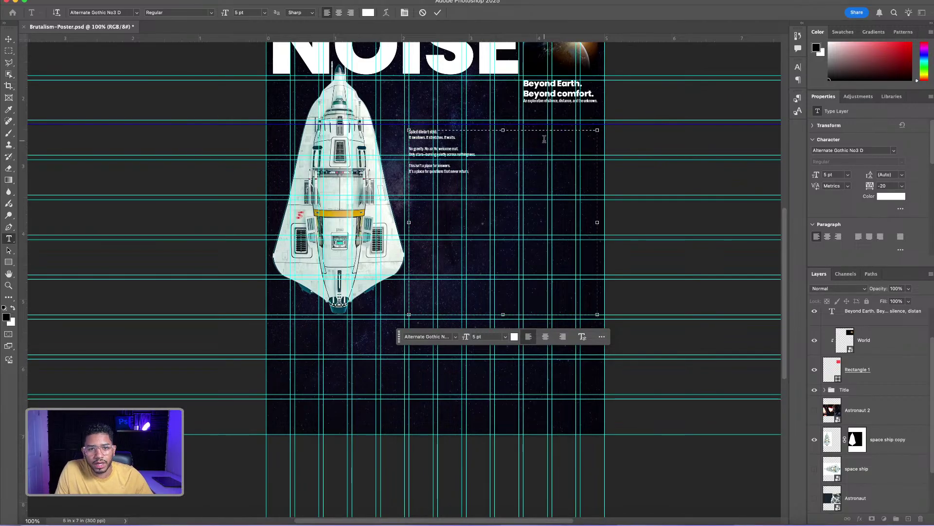
Set the font size of the whole passage beside the spaceship to 17 pt
key("super+a")
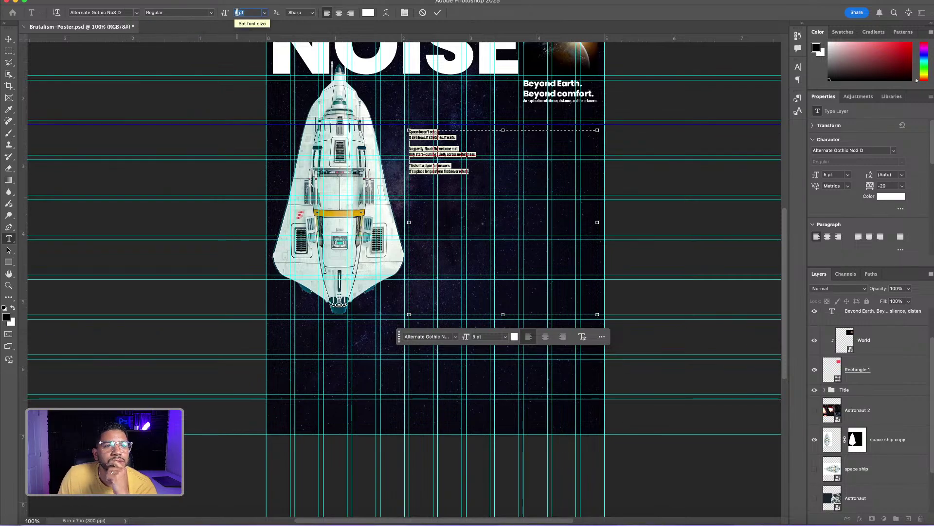
key("Up")
key("Up")
key("Up")
key("Up")
key("Up")
key("Up")
key("Up")
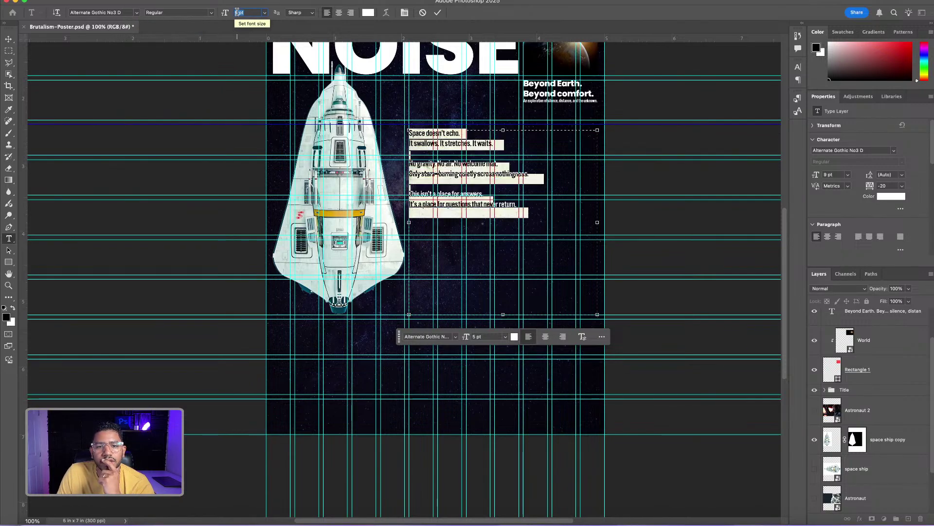
key("Up")
key("Up")
key("Up")
key("Up")
key("Up")
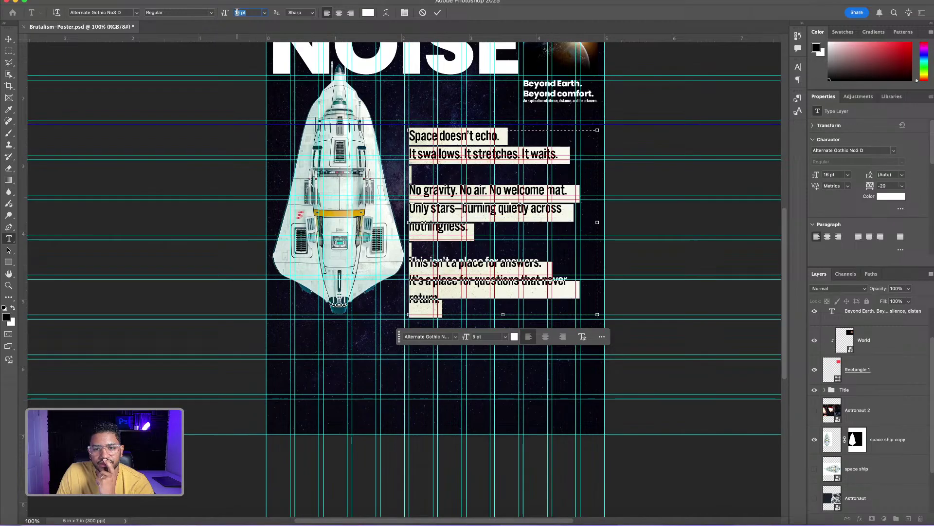
key("Up")
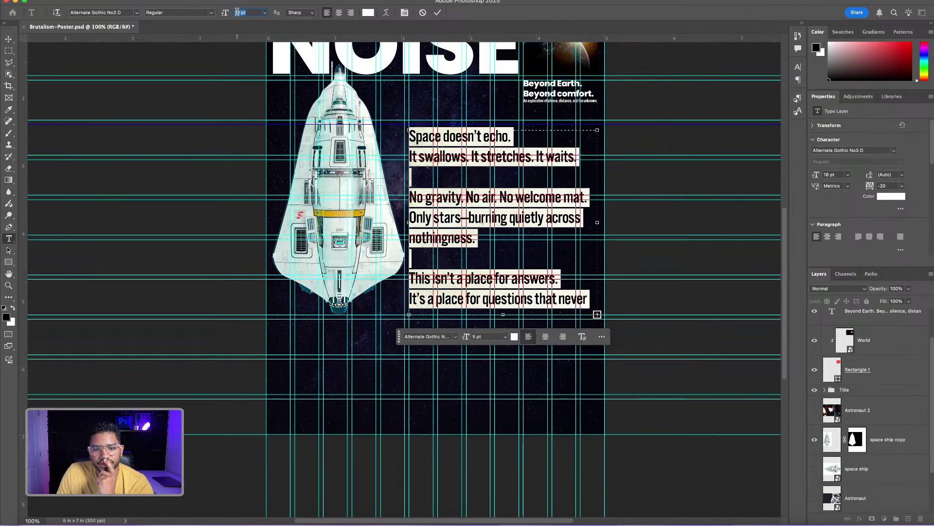
key("Down")
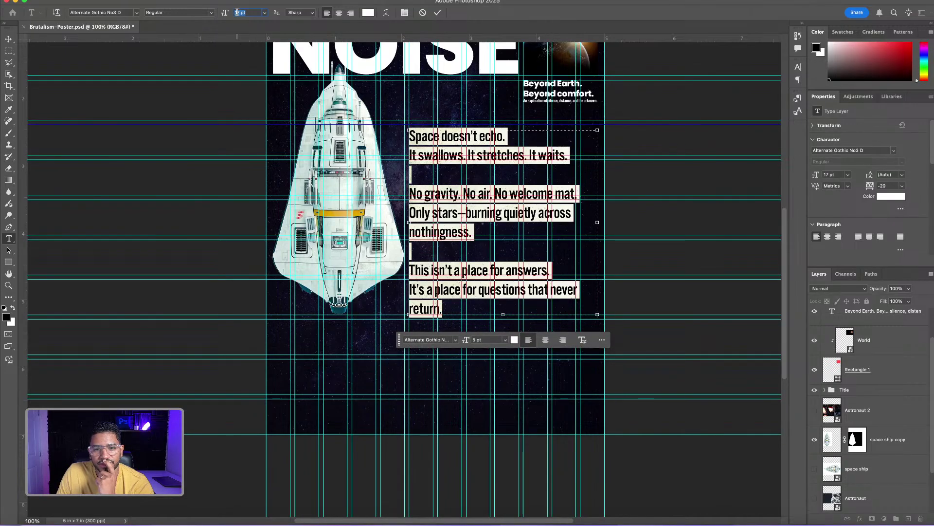
Set the whole passage beside the spaceship to 16 pt, commit the text and deselect its layer
key("Down")
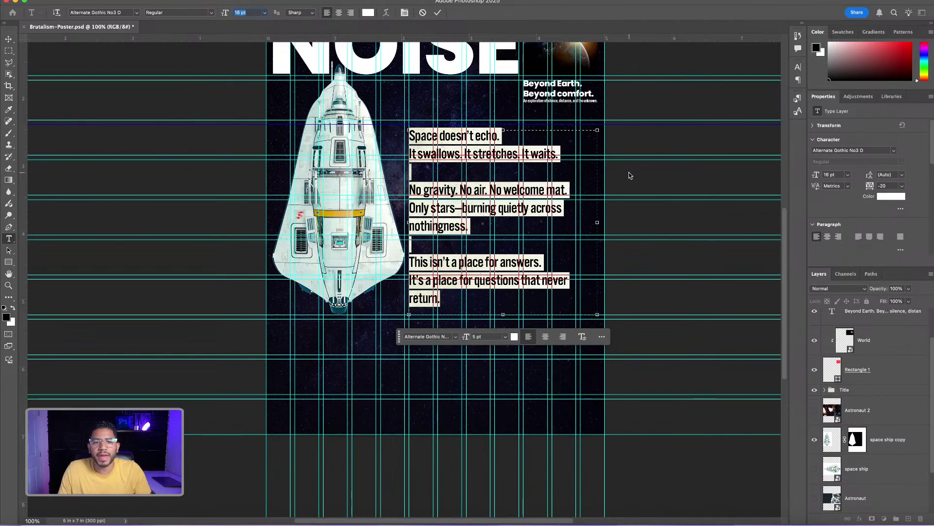
left_click(9, 39)
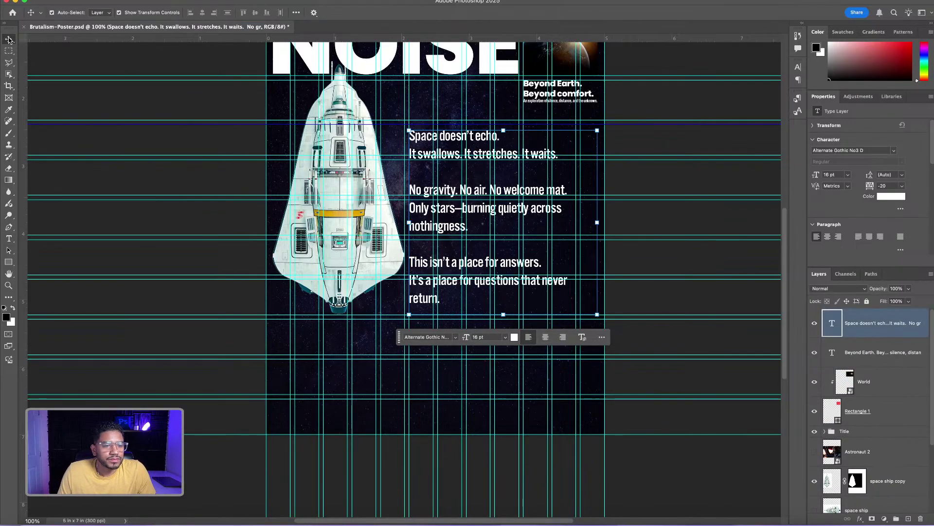
left_click(180, 65)
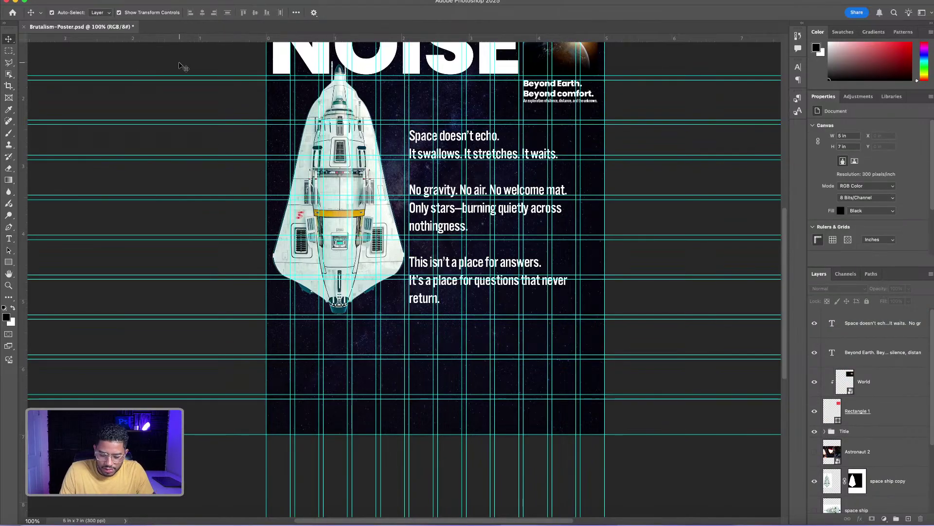
Toggle the guides off and on to check how the spaceship, tagline and passage sit in the layout
key("super+semicolon")
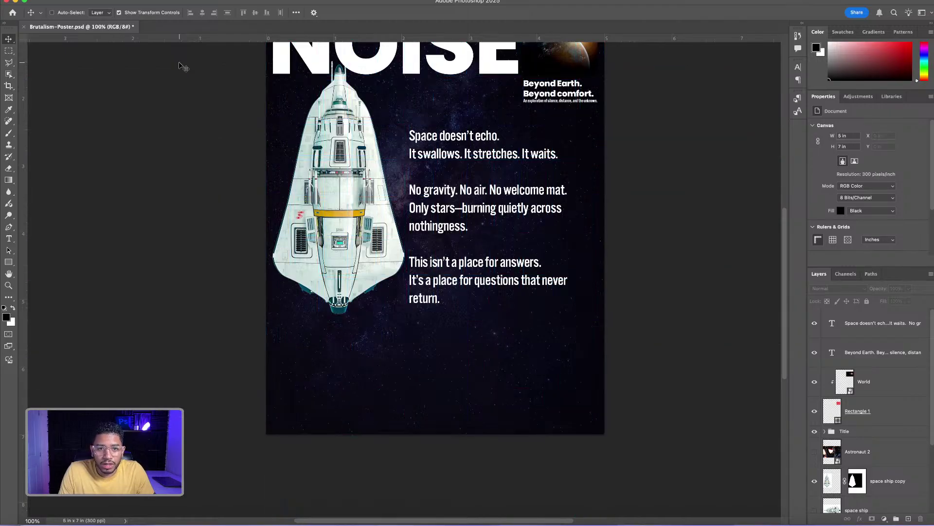
key("super+semicolon")
key("super+semicolon")
key("super+semicolon")
key("super+semicolon")
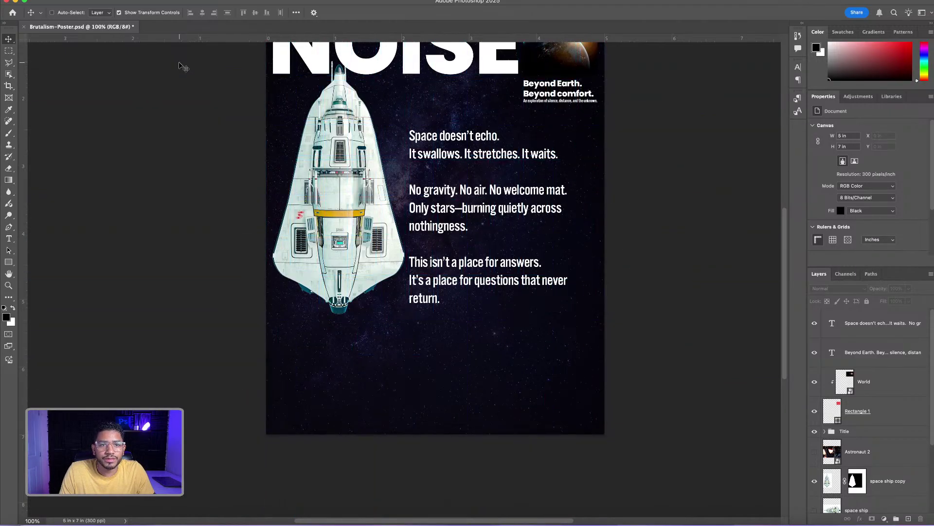
key("super+semicolon")
Draw a red rectangle of about 2.78 by 1.69 in beneath the passage, aligned to its column and the bottom margin
left_click(522, 138)
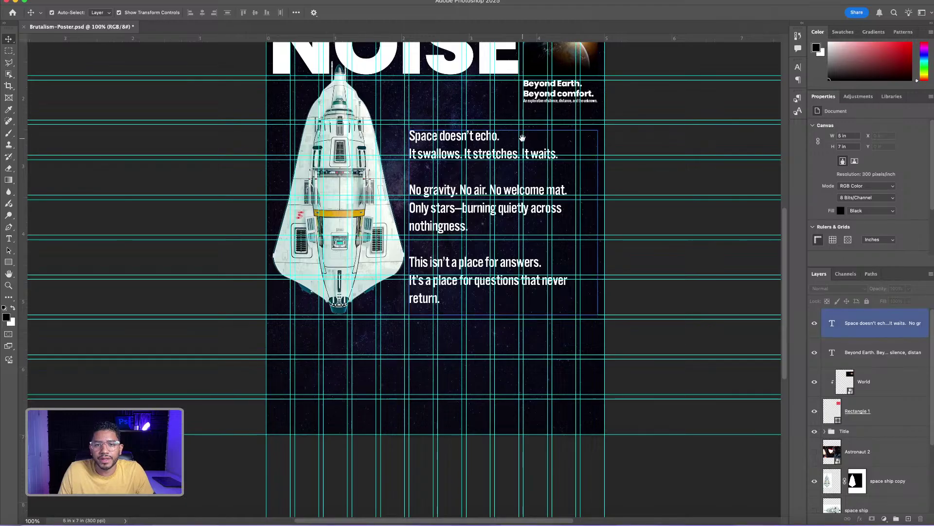
left_click_drag(573, 142, 574, 194)
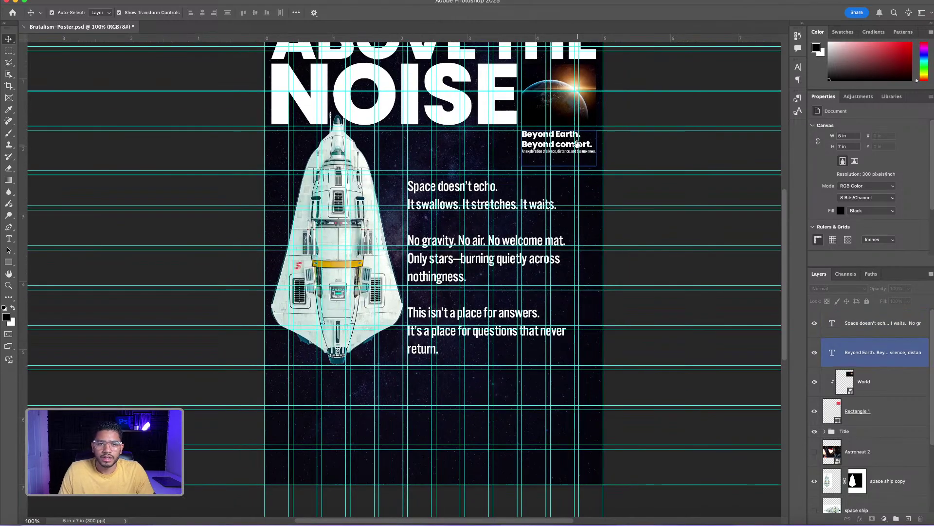
mouse_move(578, 143)
left_mouse_down()
mouse_move(565, 208)
mouse_move(579, 143)
left_mouse_up()
left_click_drag(533, 253, 543, 170)
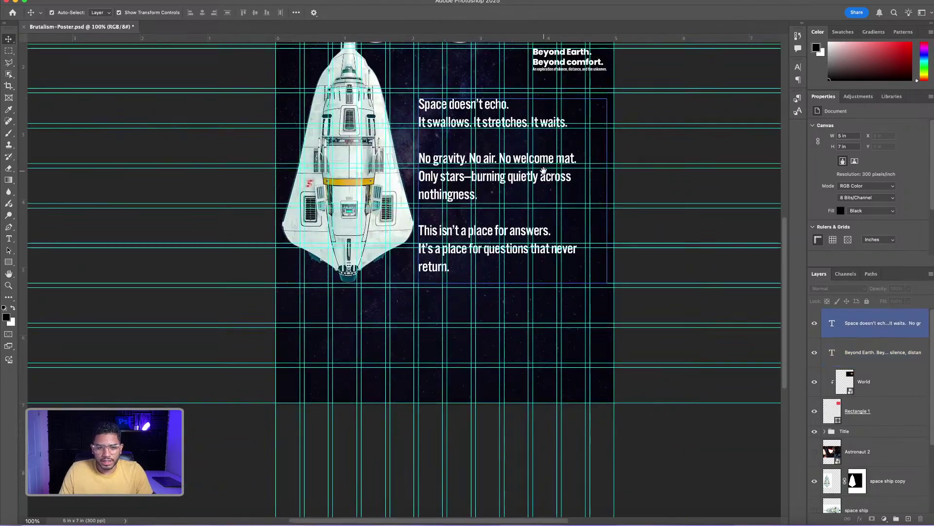
left_click(237, 157)
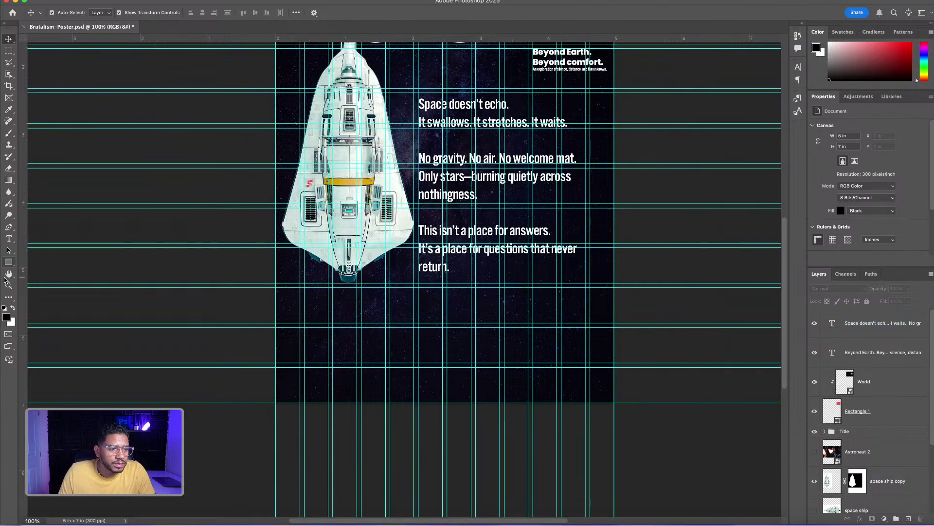
left_click(8, 262)
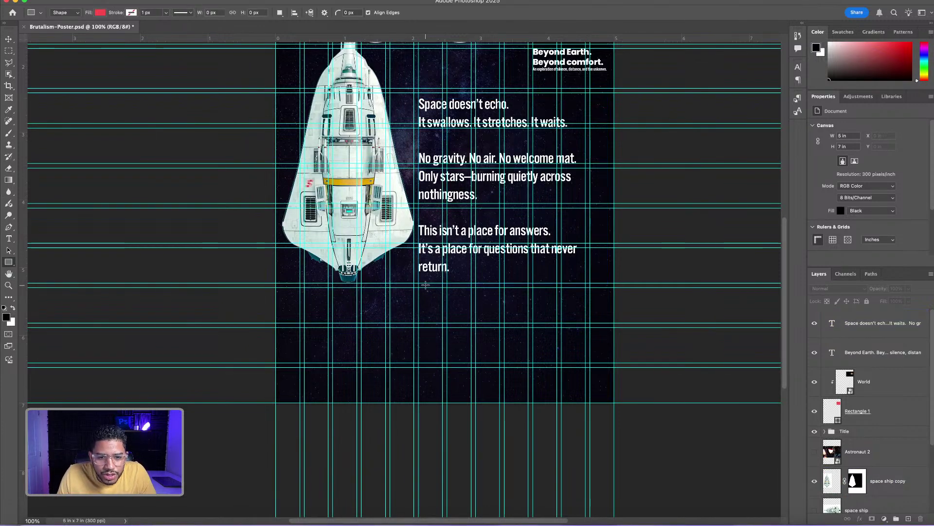
left_click_drag(418, 285, 606, 397)
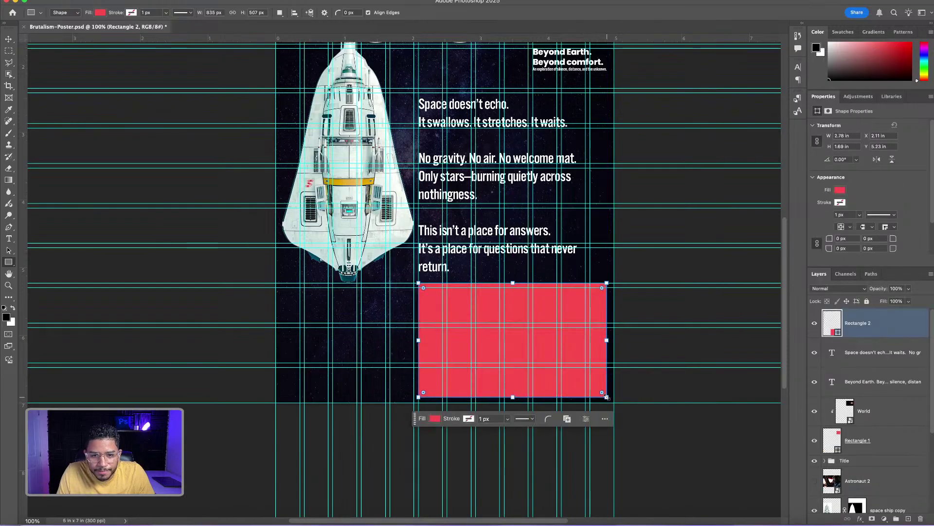
Show the Astronaut layer, move it to the top of the layer stack and clip it to the new rectangle
scroll(889, 449, "down", 5)
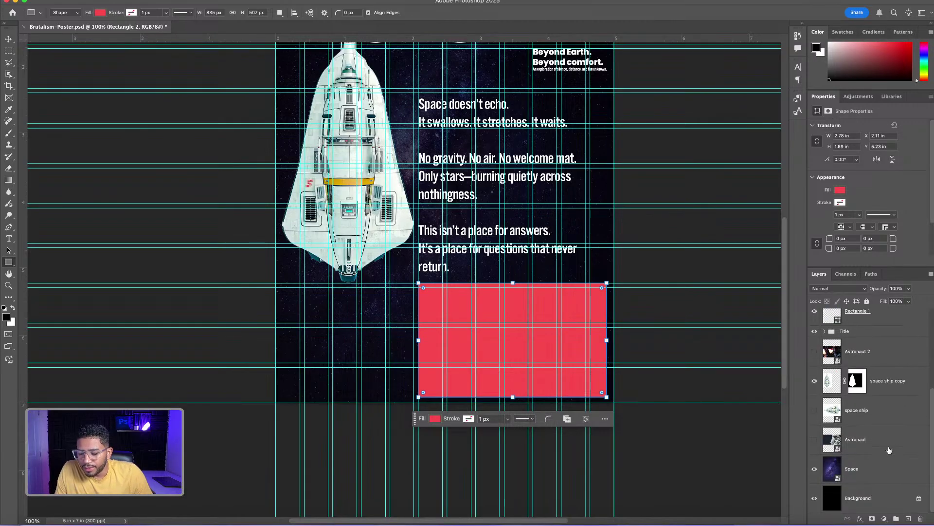
left_click(816, 439)
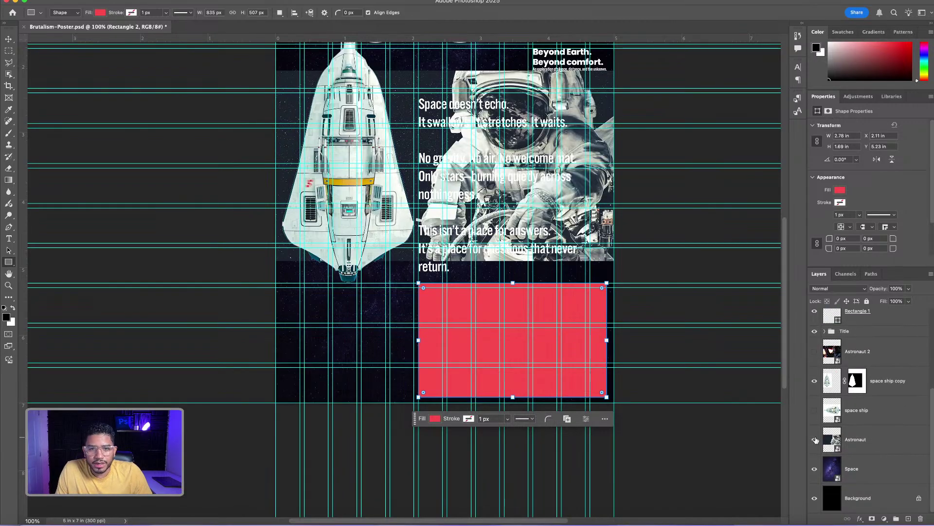
left_click(829, 441)
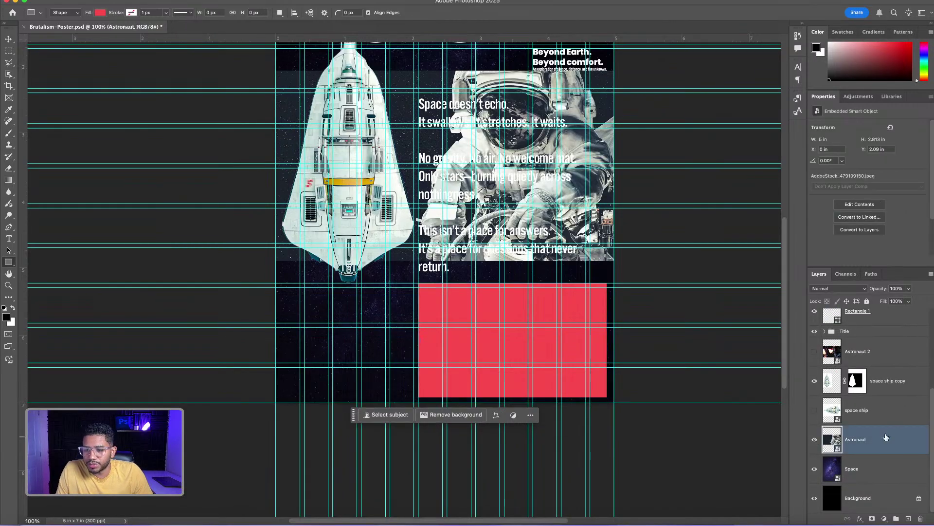
scroll(827, 439, "up", 3)
left_click_drag(832, 504, 852, 306)
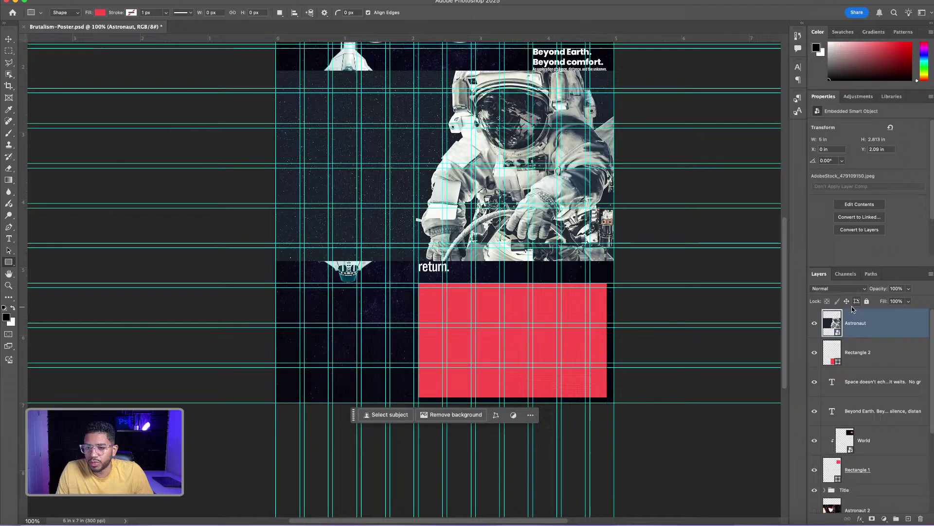
left_click(850, 336, "alt")
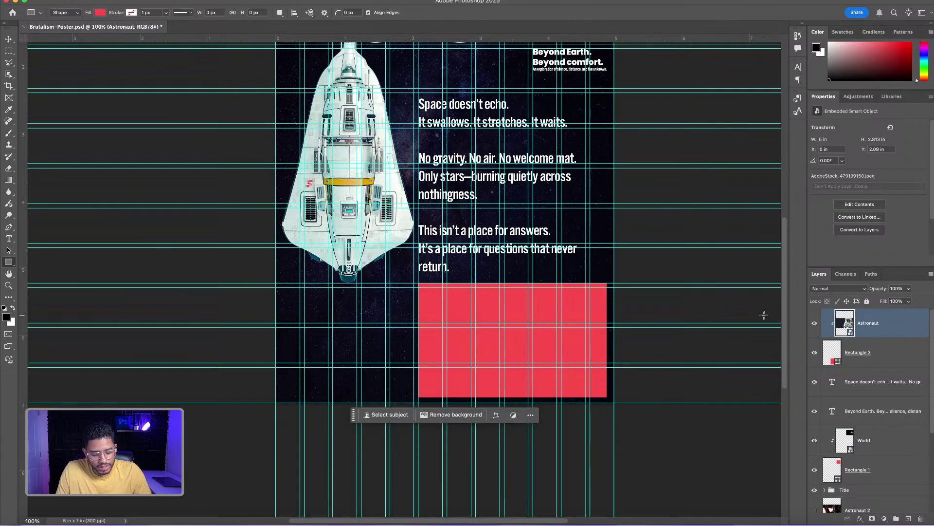
Scale the clipped astronaut image to about 3.21 by 1.81 in and position it to cover the rectangle, with the figure on its right side
key("super+t")
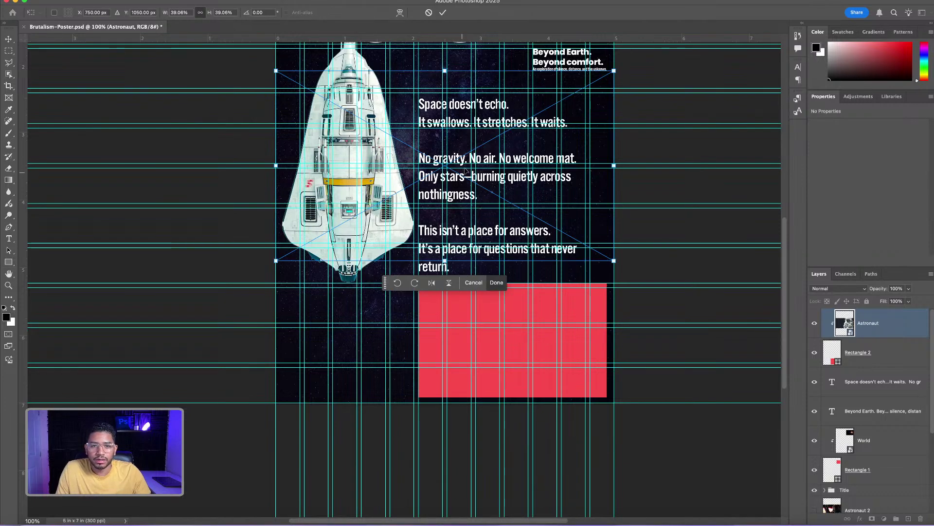
left_click_drag(476, 155, 476, 166)
left_click_drag(539, 150, 573, 323)
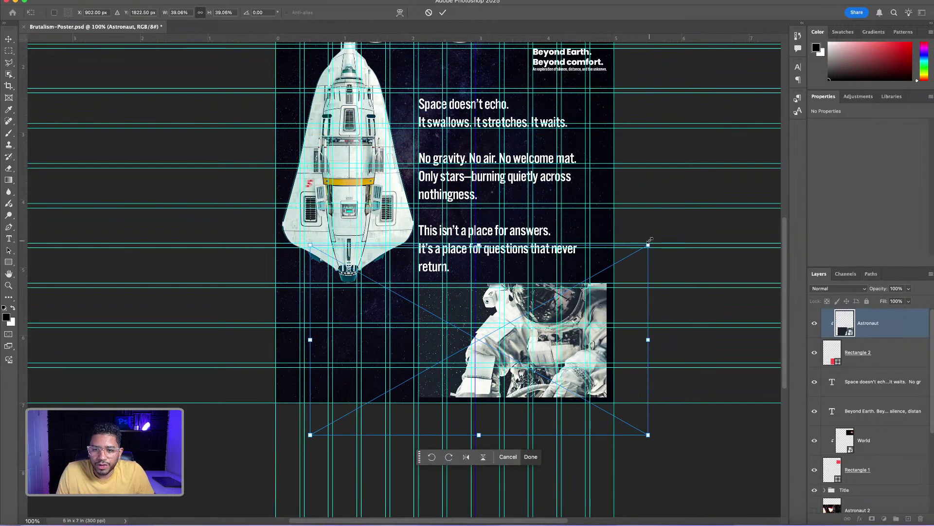
left_click_drag(648, 246, 588, 279)
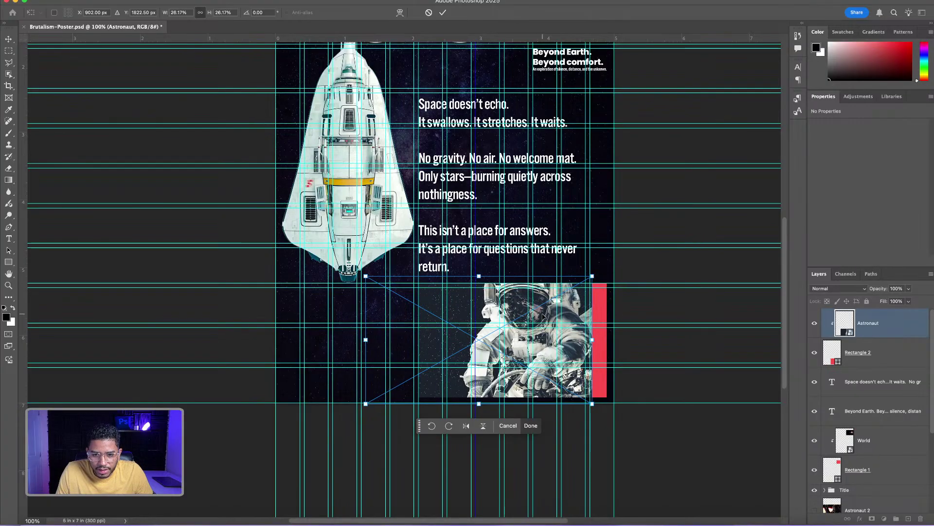
left_click_drag(540, 317, 580, 320)
mouse_move(395, 410)
left_mouse_down()
mouse_move(415, 403)
mouse_move(405, 407)
left_mouse_up()
key("Return")
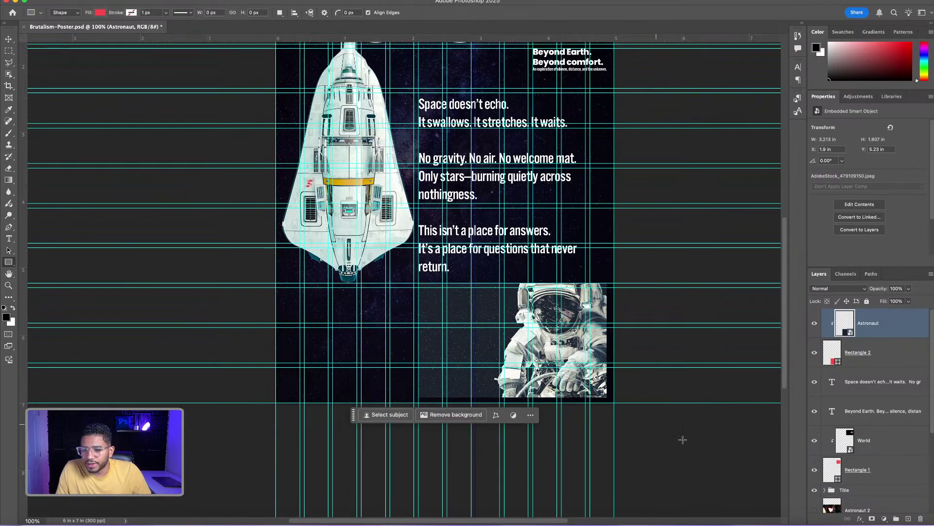
Show the Astronaut 2 layer, scale it to about 9.67% and place it under the headline between the spaceship and the tagline
scroll(892, 397, "down", 4)
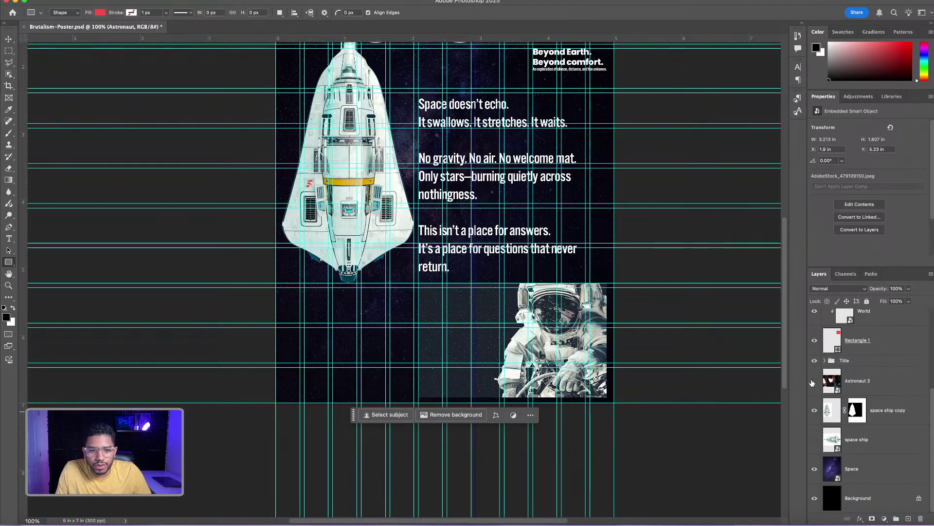
left_click(814, 381)
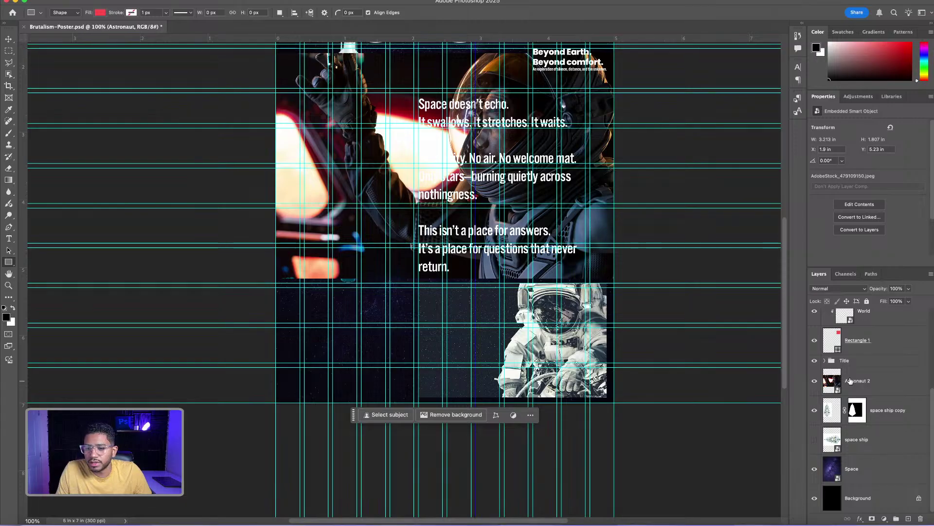
left_click(865, 386)
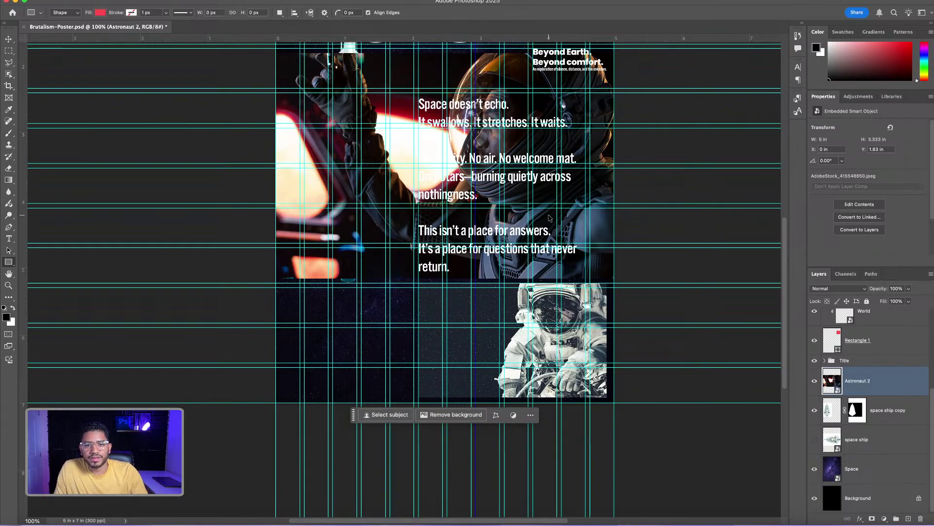
key("ctrl+t")
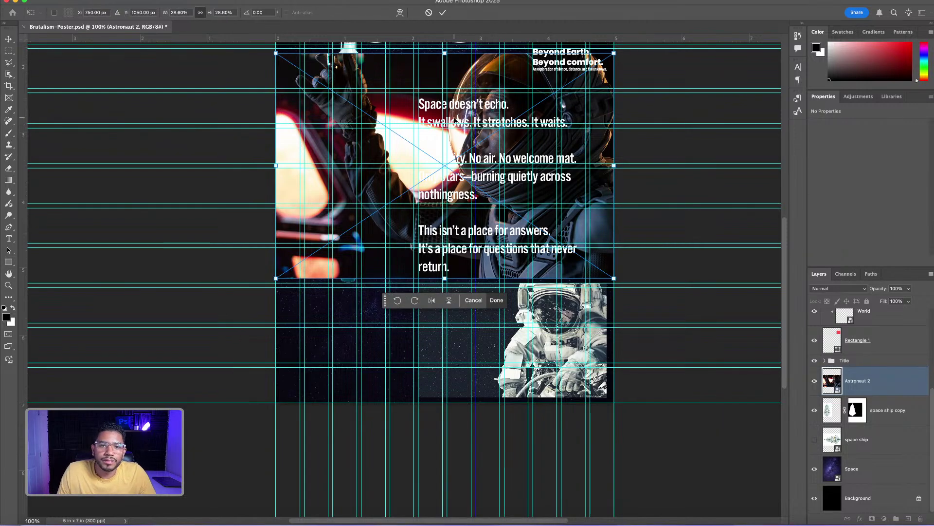
left_click_drag(455, 117, 369, 114)
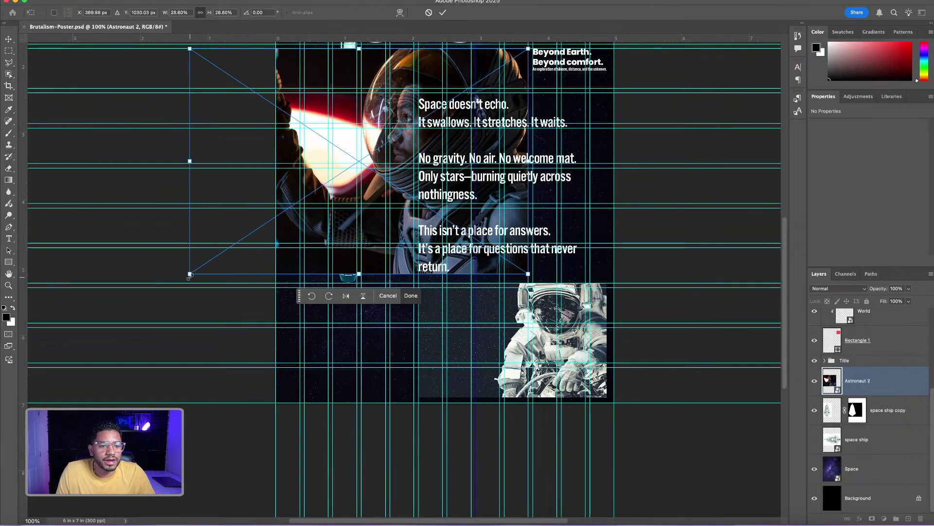
left_click_drag(190, 276, 402, 110)
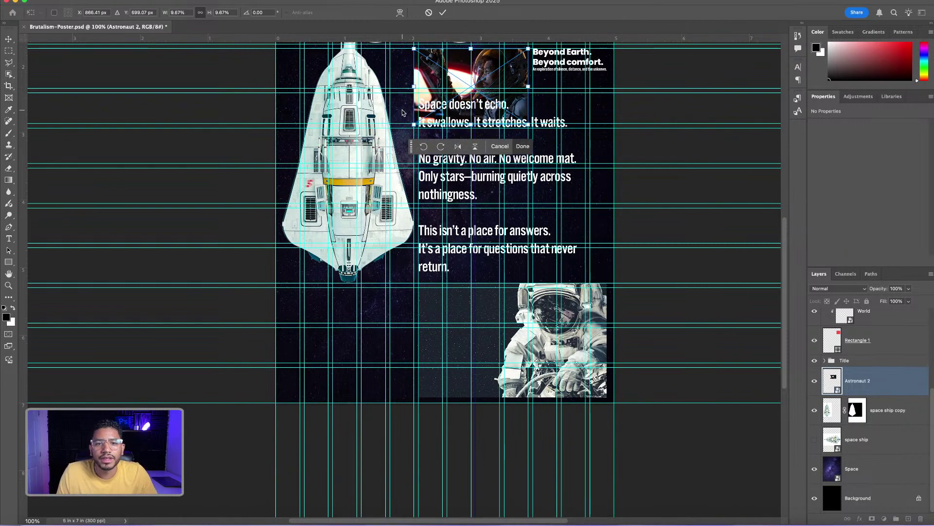
key("Return")
key("u")
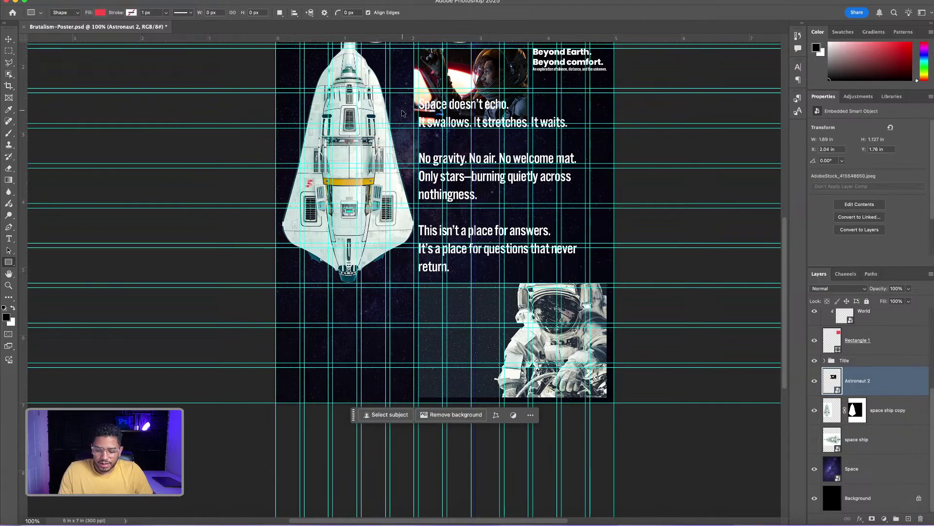
Mask the Astronaut 2 image to a rectangular selection spanning its full width and the single grid row above the passage
key("super+plus")
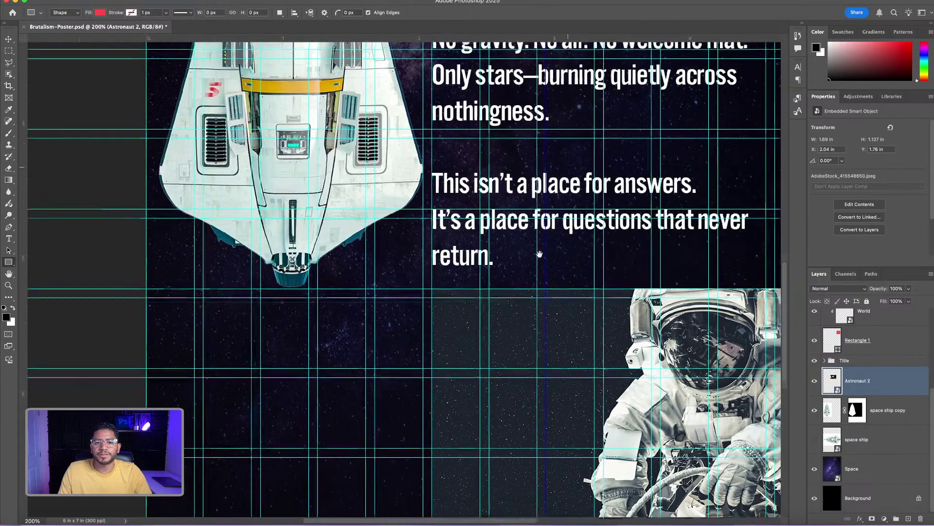
scroll(534, 170, "up", 10)
scroll(540, 194, "right", 3)
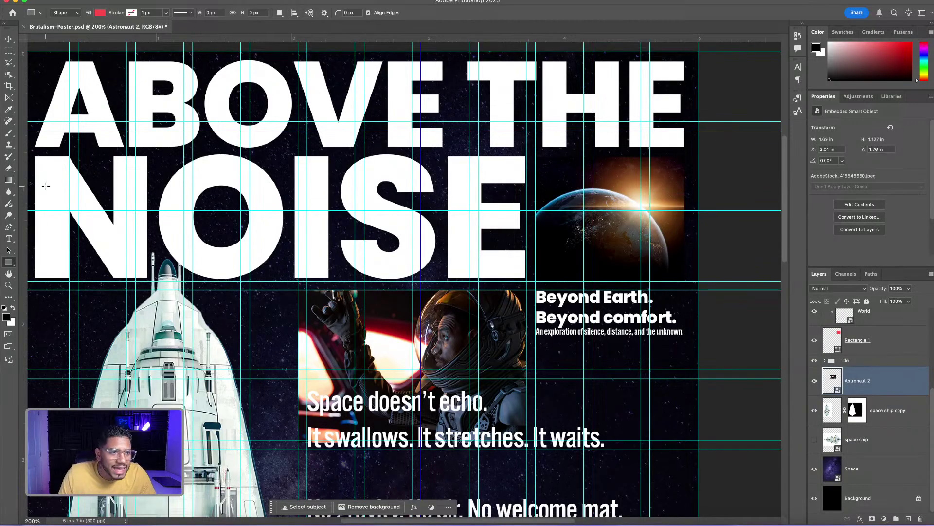
left_click(10, 51)
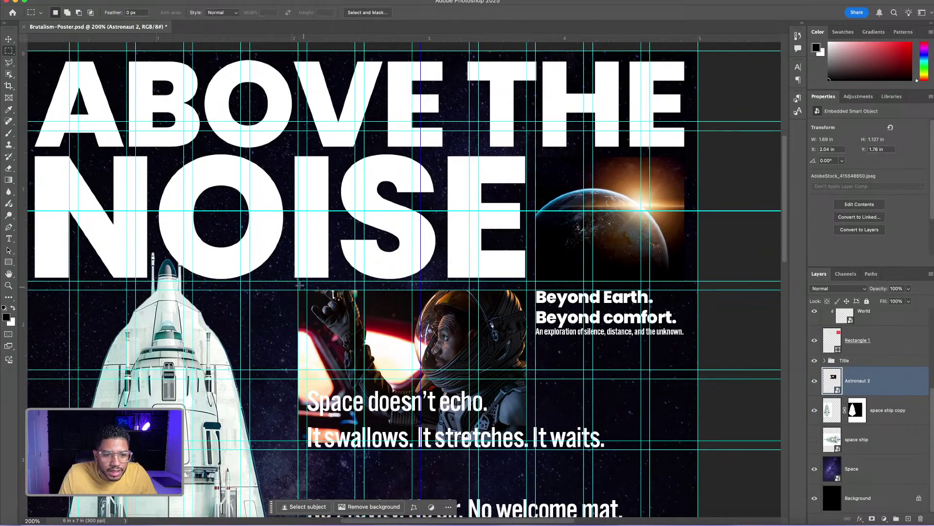
left_click_drag(297, 289, 527, 372)
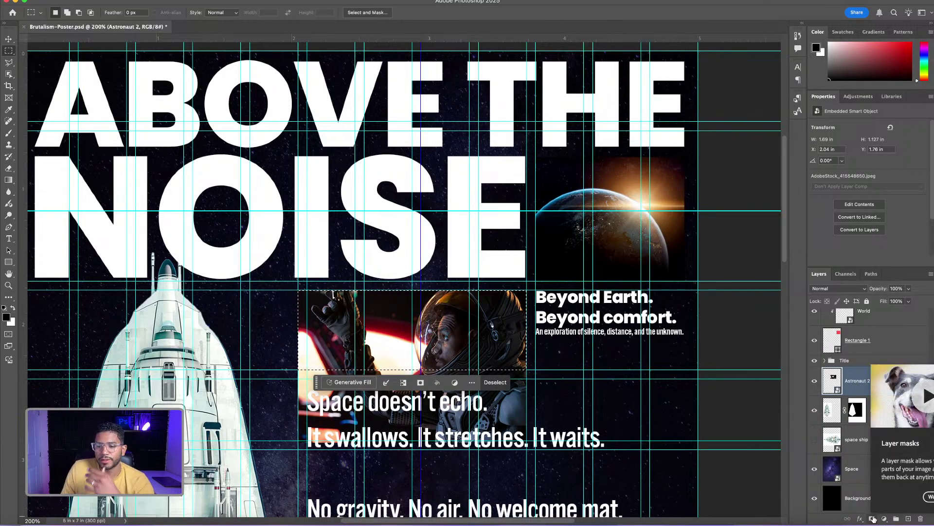
left_click(871, 519)
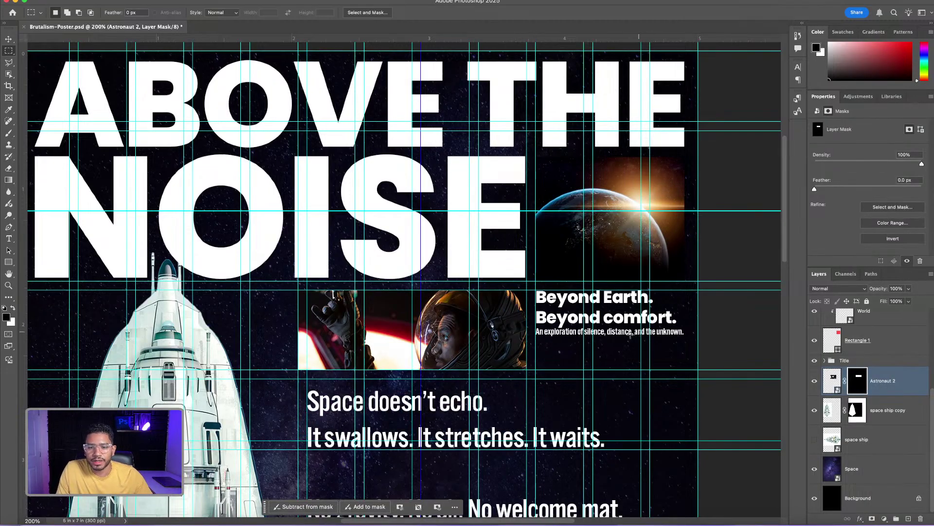
Set the first paragraph of the body text, from "Space doesn't echo." to "It waits.", in all caps
scroll(584, 375, "down", 10)
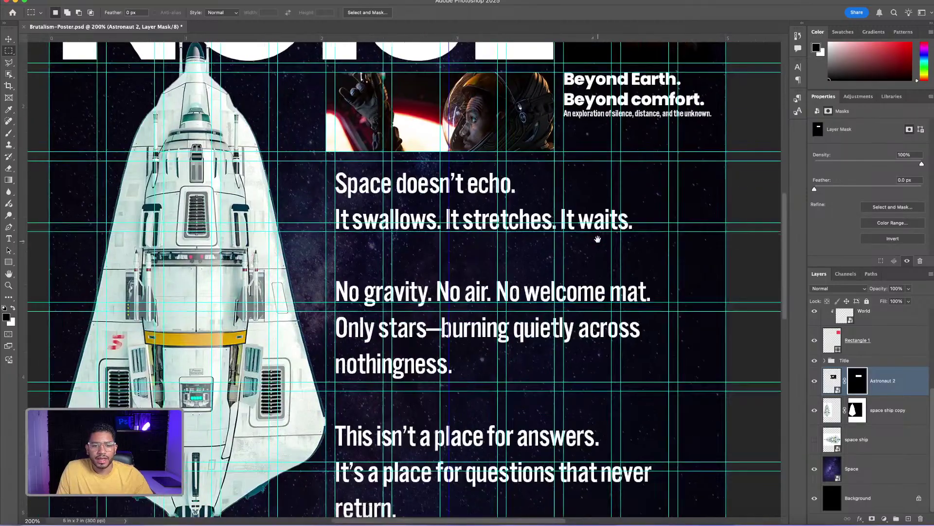
scroll(598, 239, "down", 2)
left_click_drag(530, 293, 549, 257)
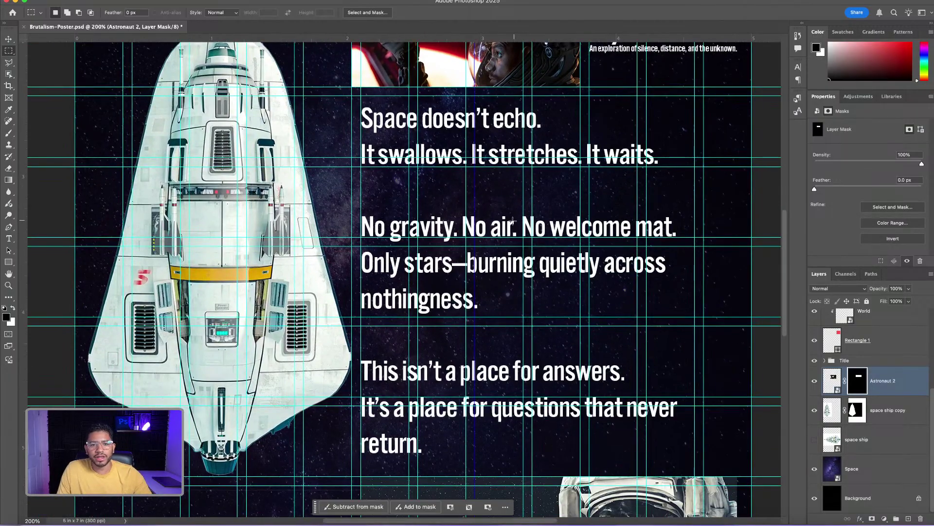
key("t")
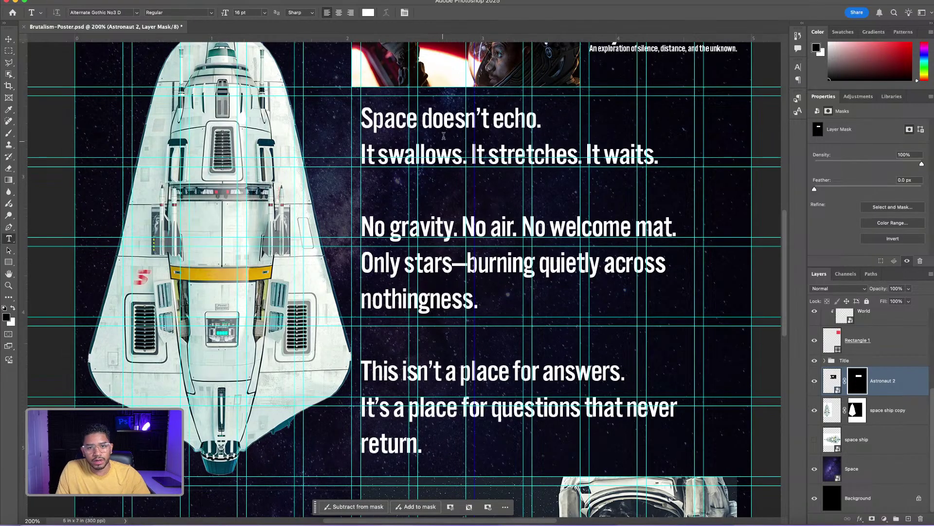
left_click(440, 152)
key("End")
key("shift+Left")
key("shift+Left")
key("shift+Left")
key("shift+Left")
key("shift+Left")
key("shift+Left")
key("shift+Left")
key("shift+Left")
key("shift+Left")
key("shift+Left")
key("shift+Left")
key("shift+Left")
key("shift+Left")
key("shift+Left")
key("shift+Left")
key("shift+Left")
key("shift+Left")
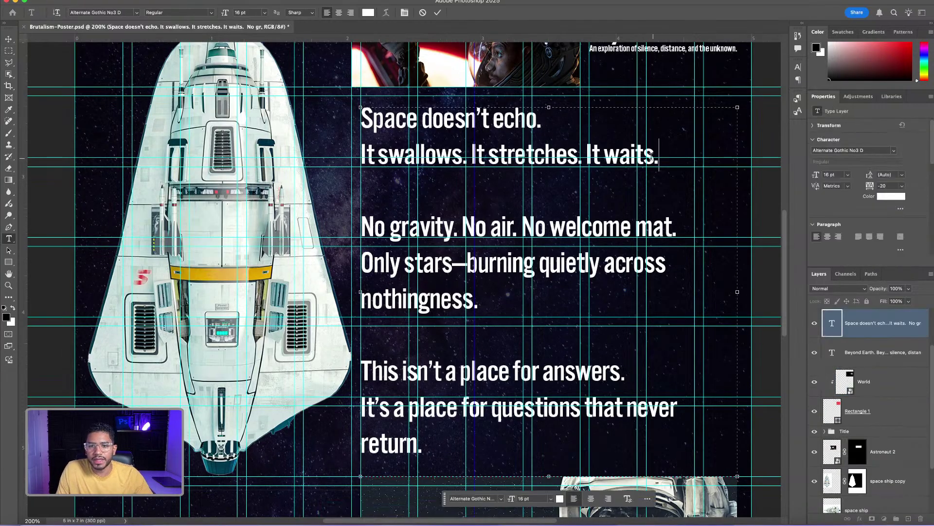
left_click(341, 113, "shift")
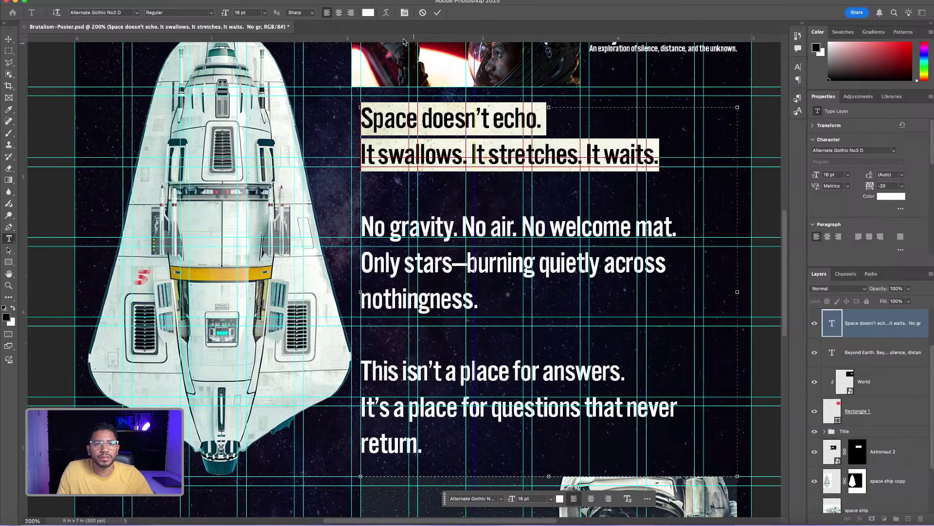
left_click(798, 69)
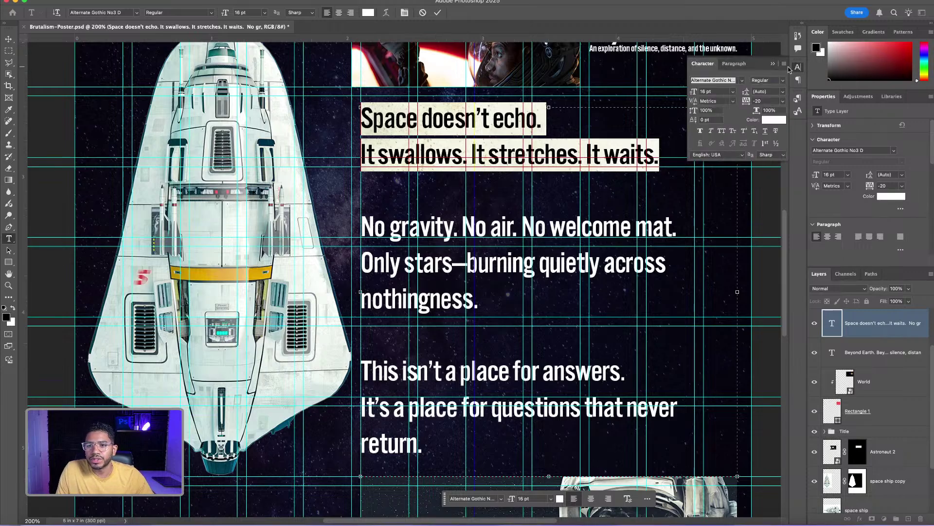
left_click(722, 131)
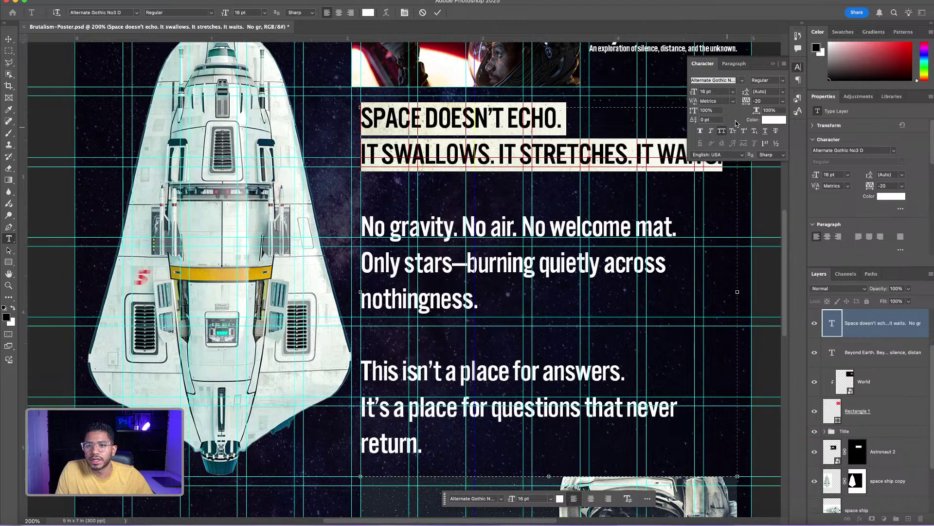
left_click(783, 82)
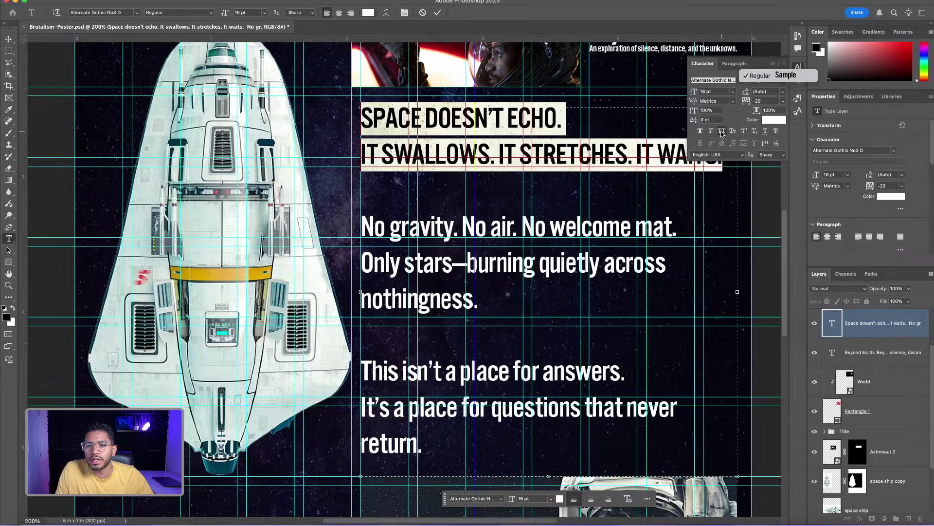
Increase the font size of the all-caps opening paragraph to 25 pt
left_click(706, 92)
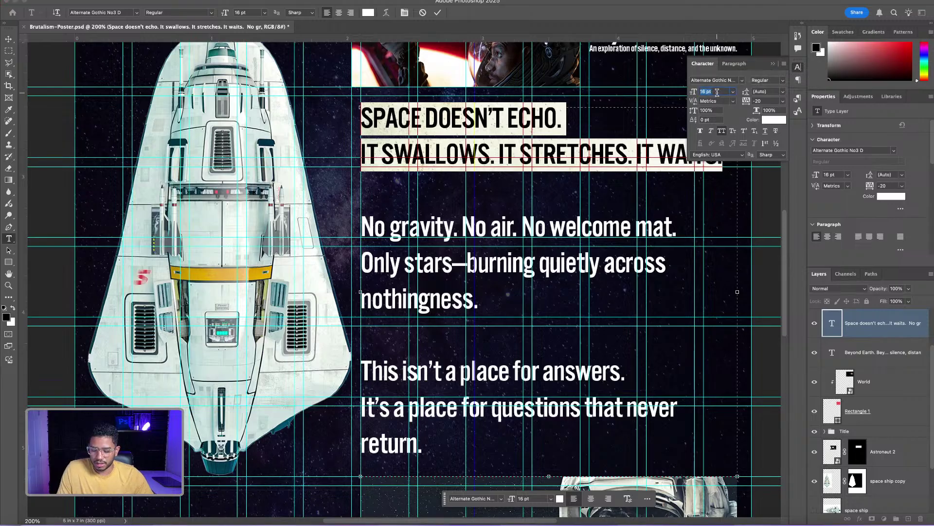
key("Up")
key("Up")
key("Up")
key("Up")
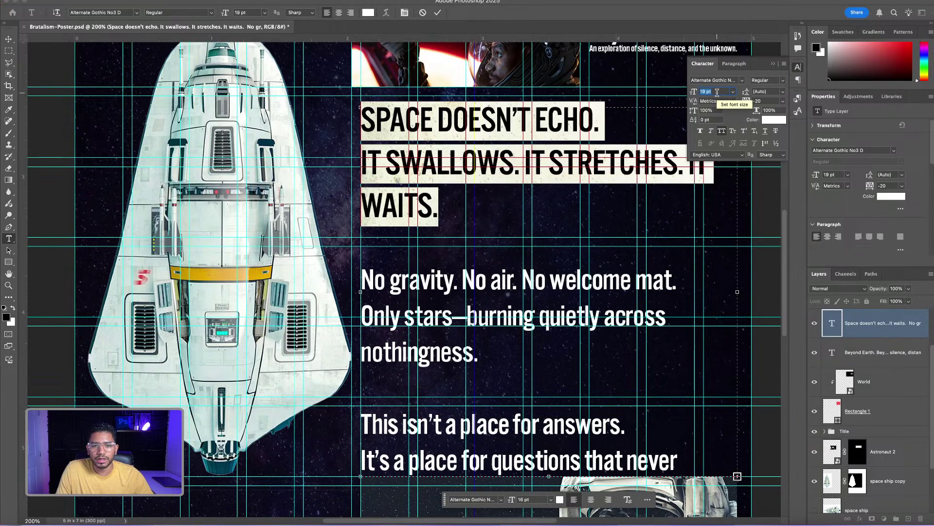
key("Up")
key("Up")
key("Up")
key("Up")
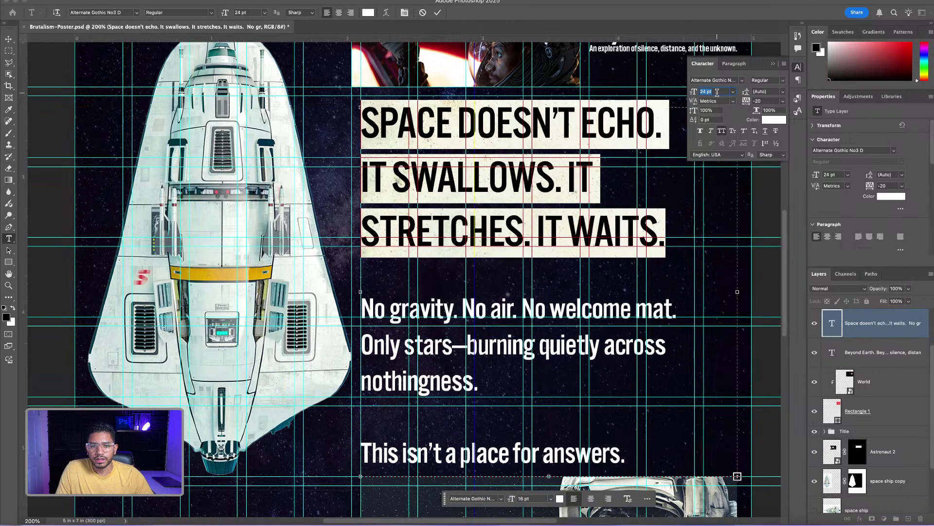
key("Up")
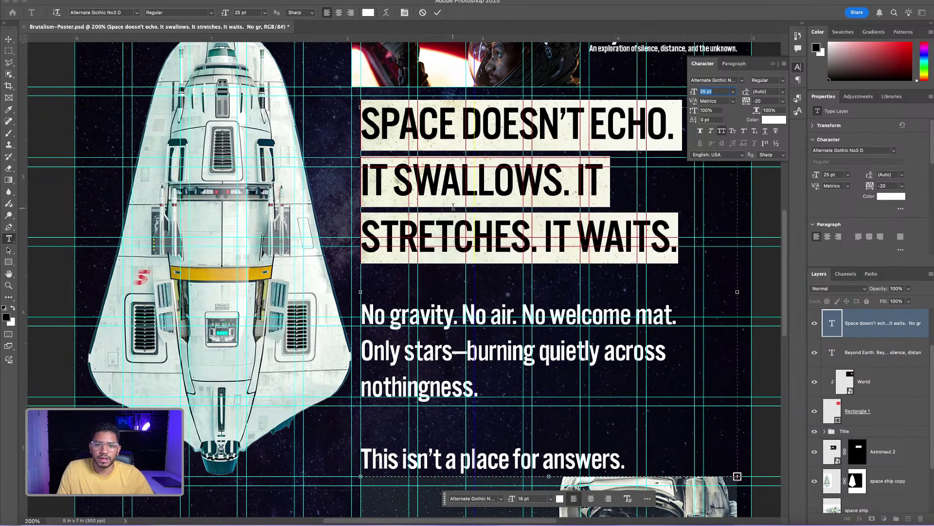
Set the leading of the entire body text to 18 pt
left_click(479, 215)
key("ctrl+a")
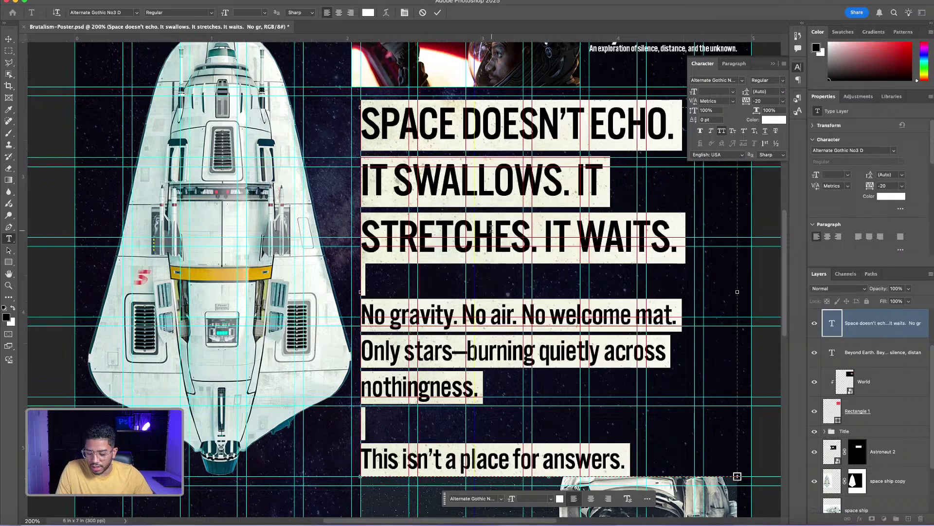
key("alt+Up")
key("alt+Up")
key("alt+Up")
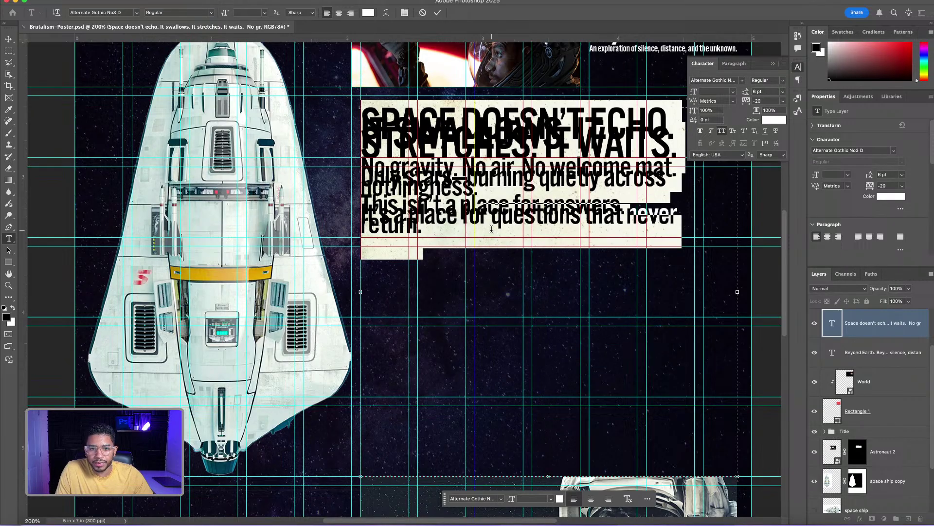
key("alt+Down")
key("alt+Down")
key("alt+Down")
key("alt+Down")
key("alt+Down")
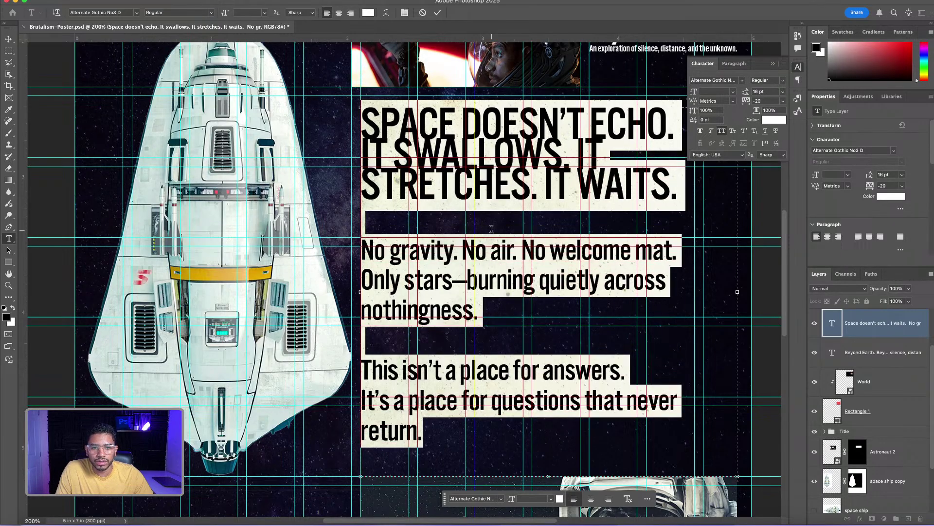
key("alt+Down")
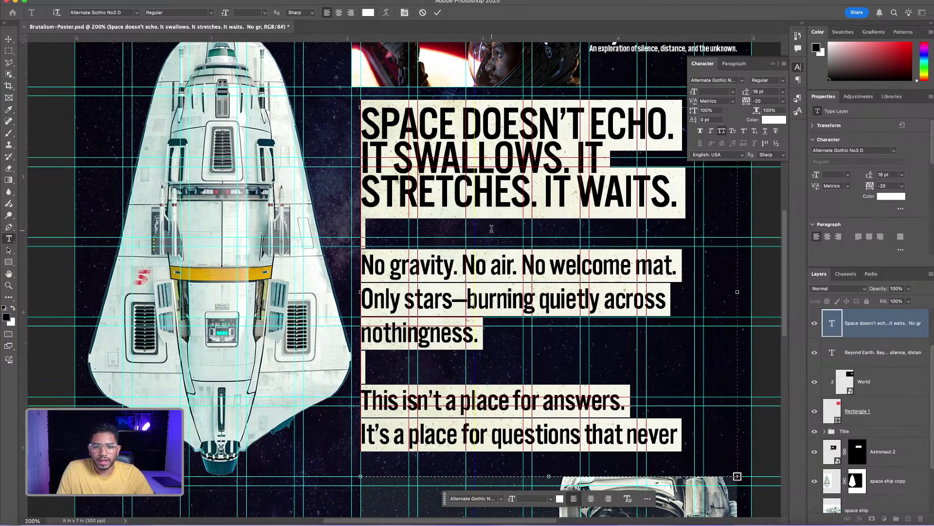
Extend the lower edge of the body text box slightly into the astronaut image so the word "return." fits
left_click(501, 442)
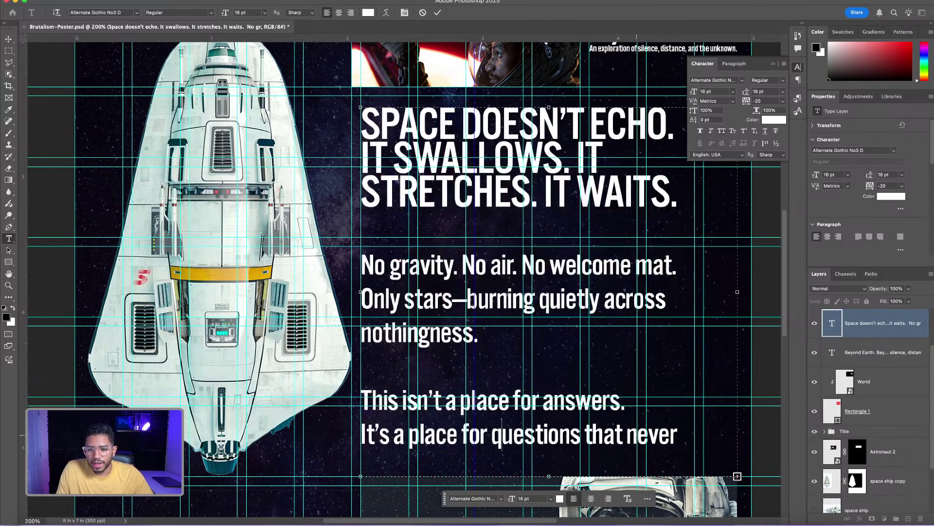
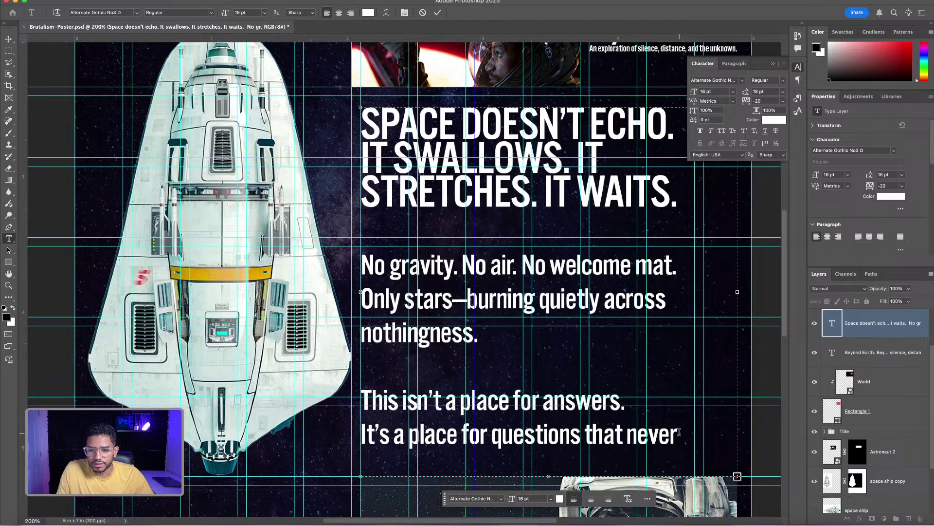
scroll(679, 432, "down", 3)
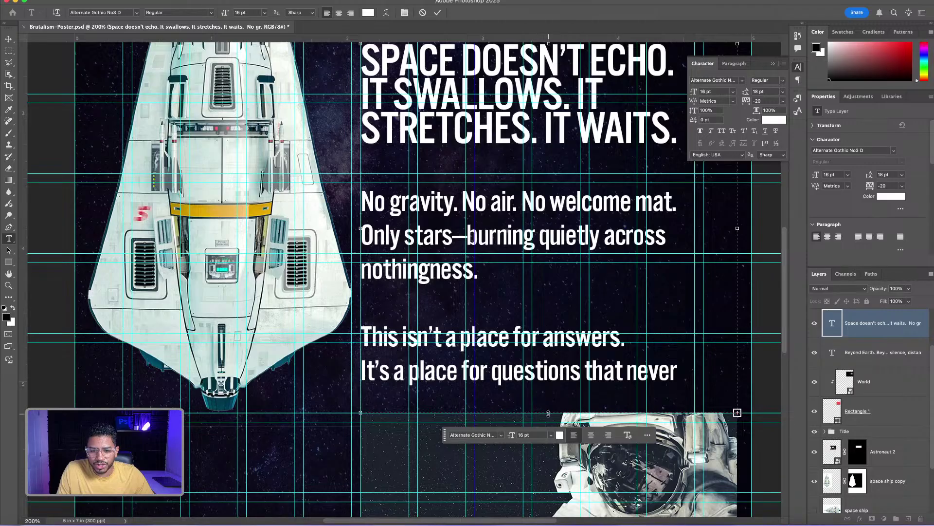
left_click_drag(548, 413, 544, 442)
left_click(399, 403)
left_click(425, 404)
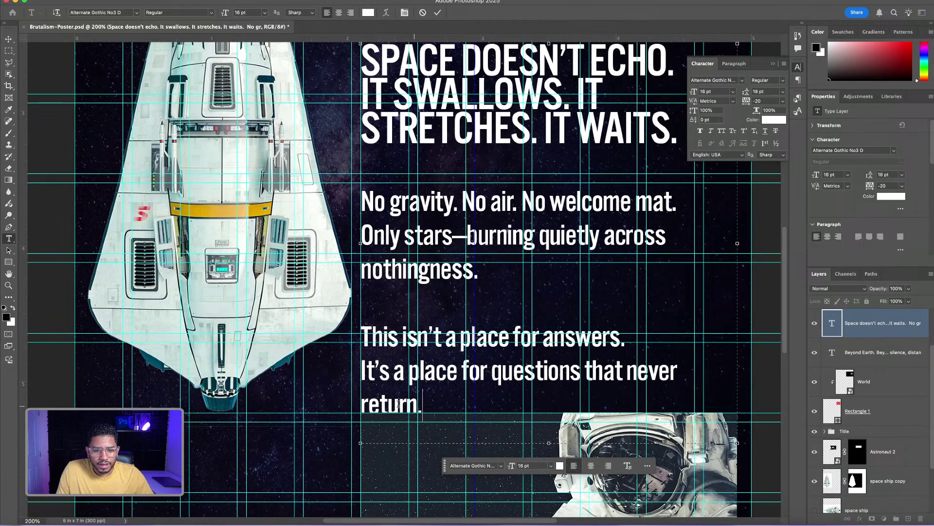
Reduce the font size of the closing paragraph, "This isn't a place for answers" through "never return", to 10 pt
left_click_drag(422, 404, 361, 337)
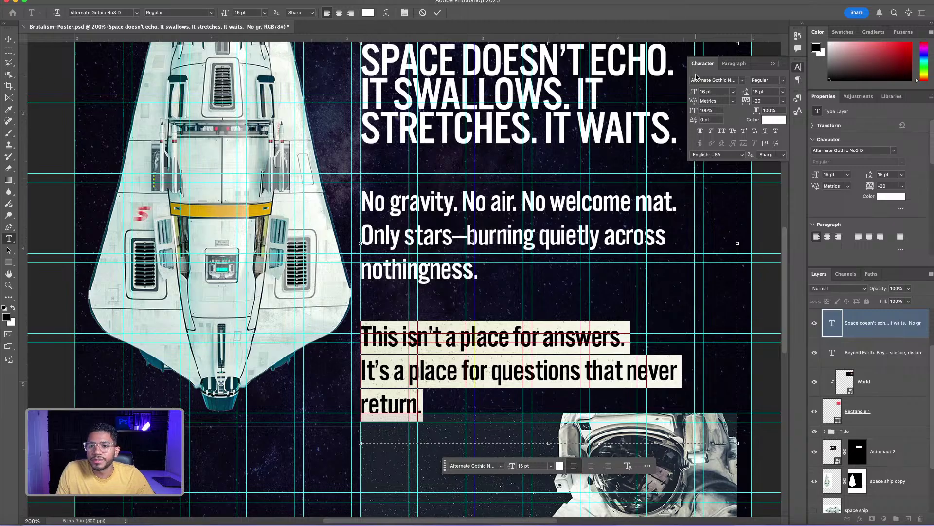
left_click(705, 92)
key("Down")
key("Down")
key("Down")
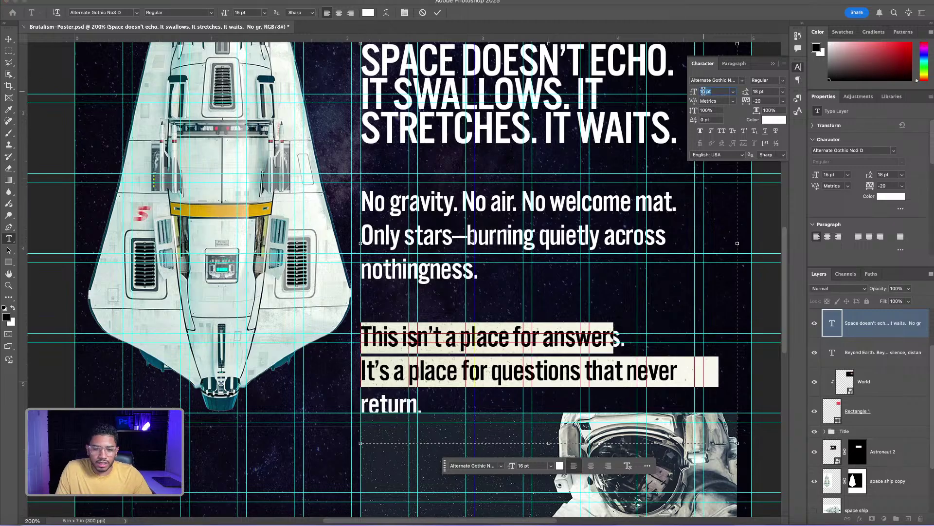
key("Down")
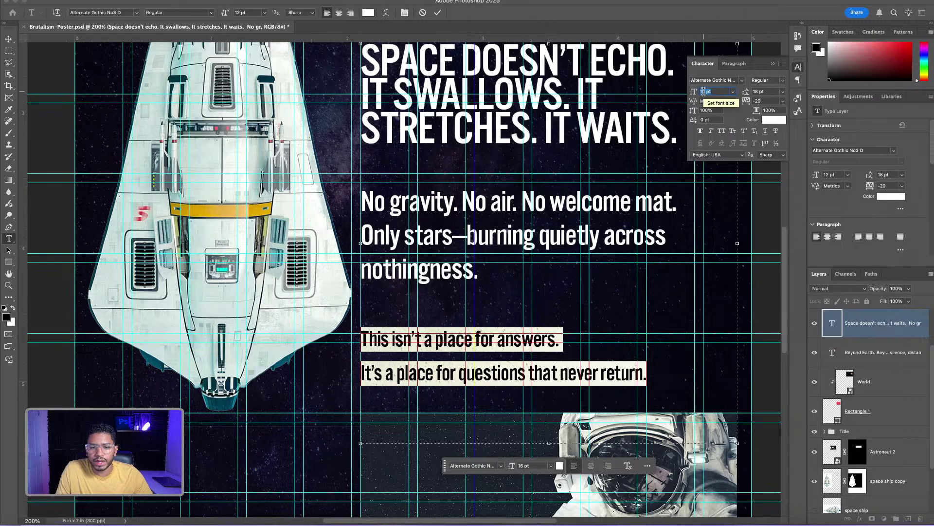
key("Down")
key("Down")
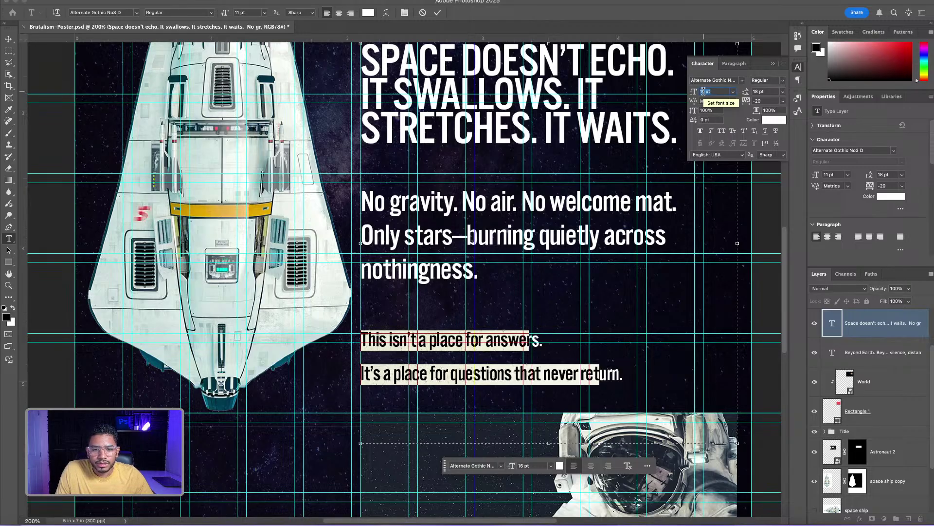
Join the two closing sentences into one paragraph and set their font size to 9 pt so they fit on one line
left_click(366, 372)
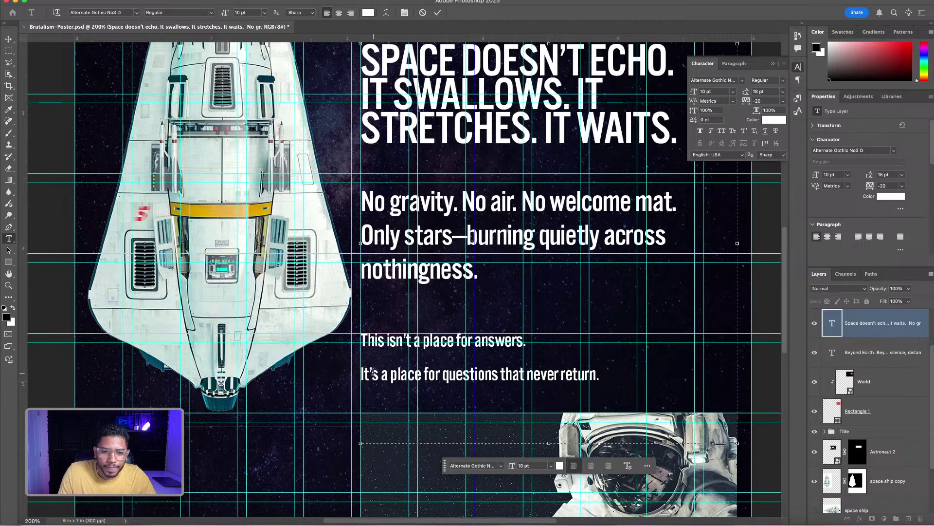
key("BackSpace")
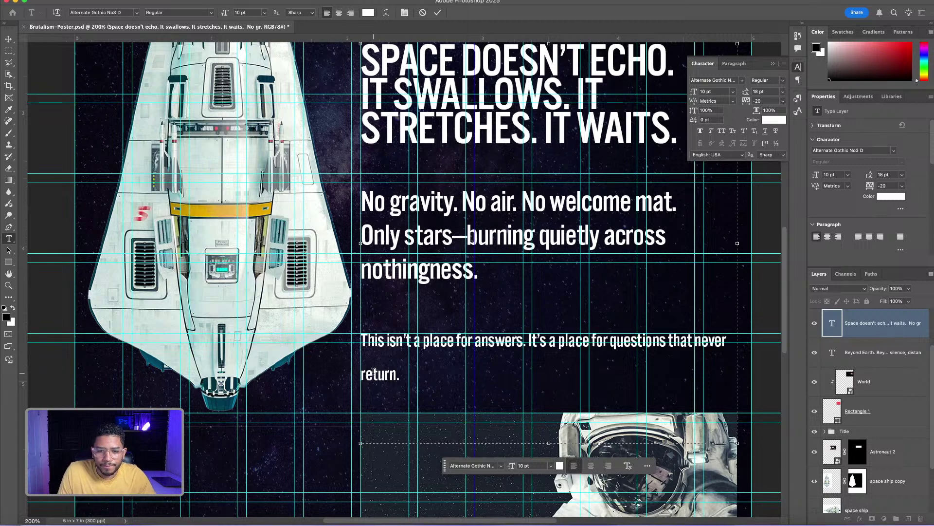
key("super+a")
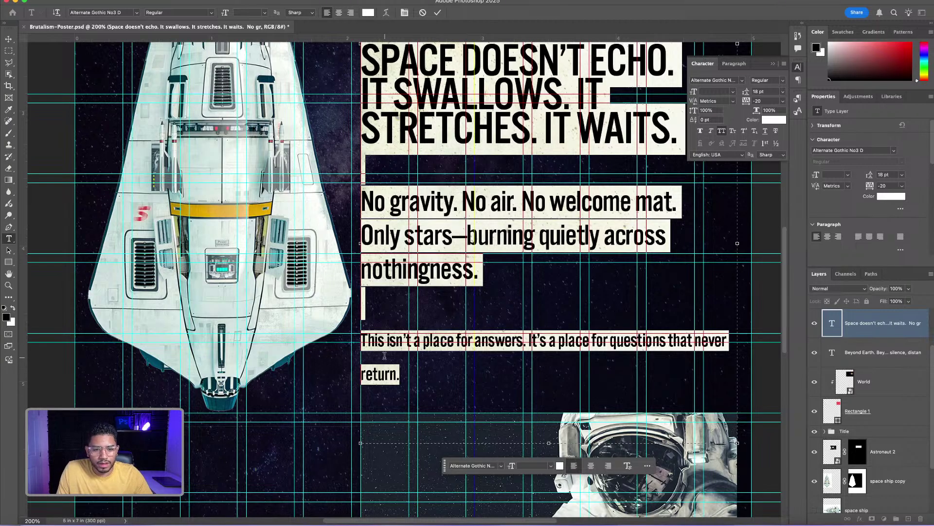
left_click(380, 375)
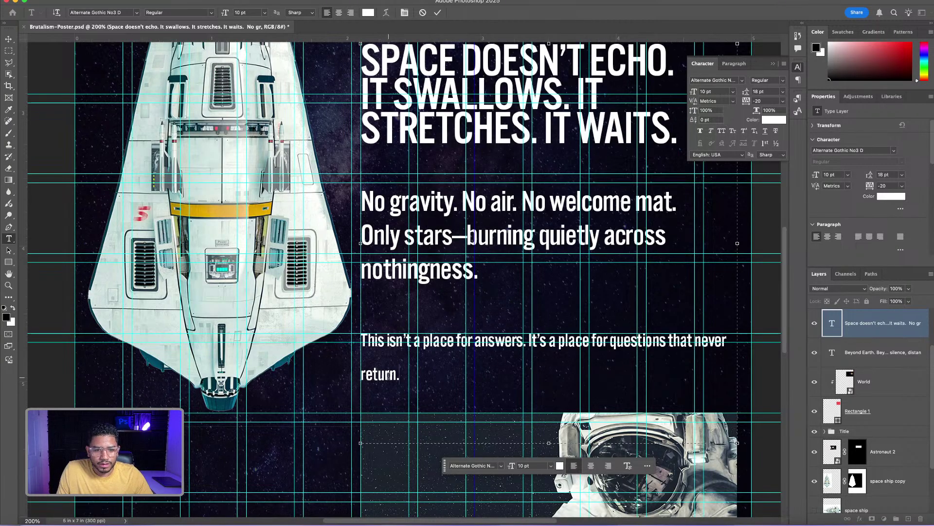
left_click_drag(402, 374, 357, 337)
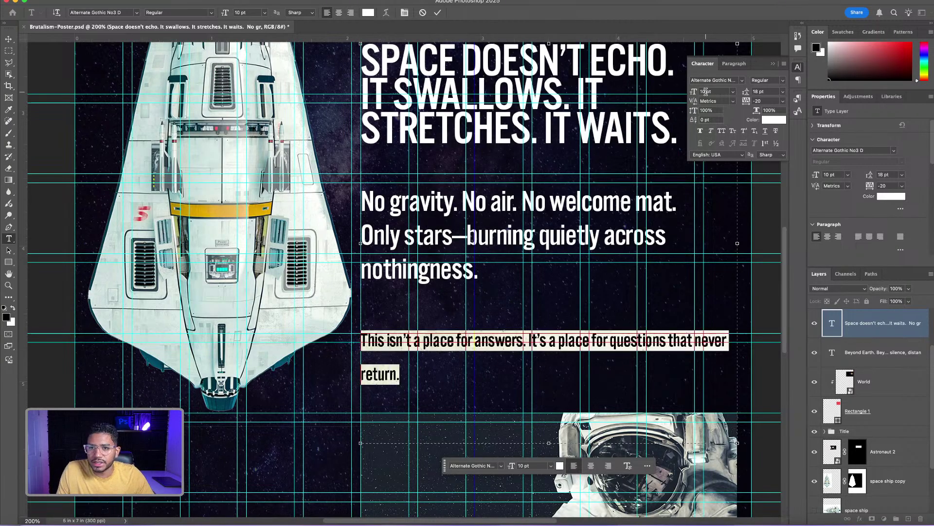
type("9")
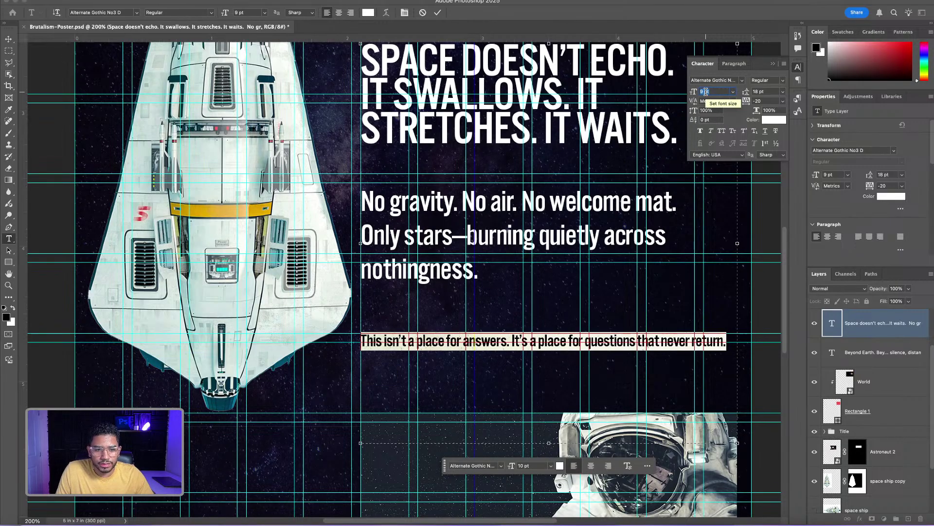
Remove the blank lines between the three body paragraphs and commit the text edit
left_click(376, 322)
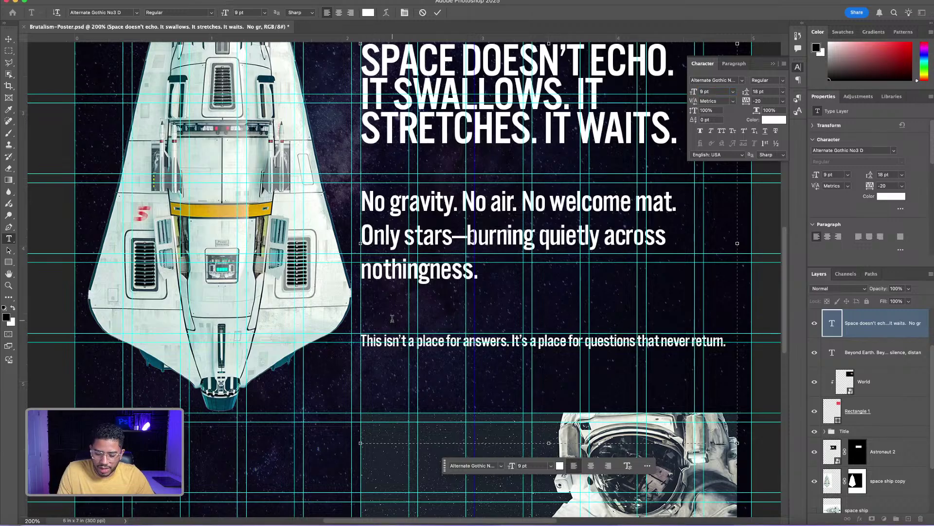
key("BackSpace")
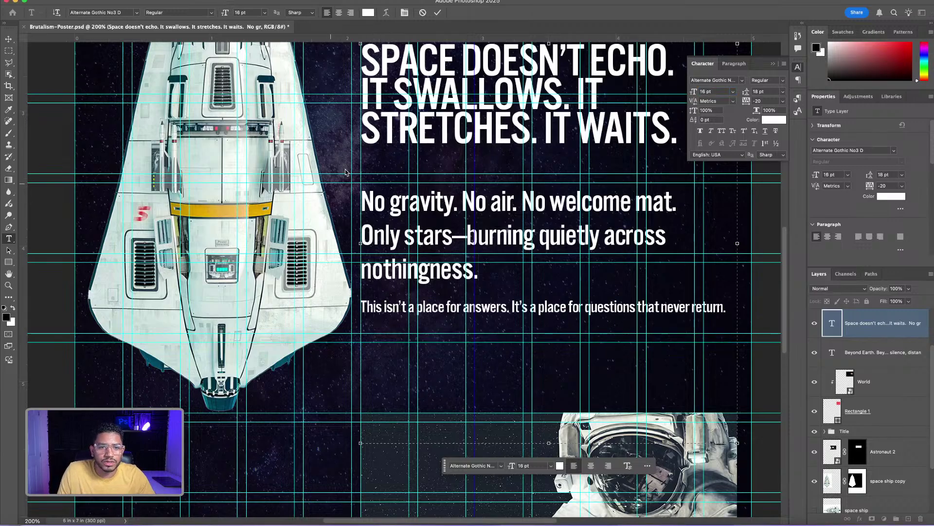
key("BackSpace")
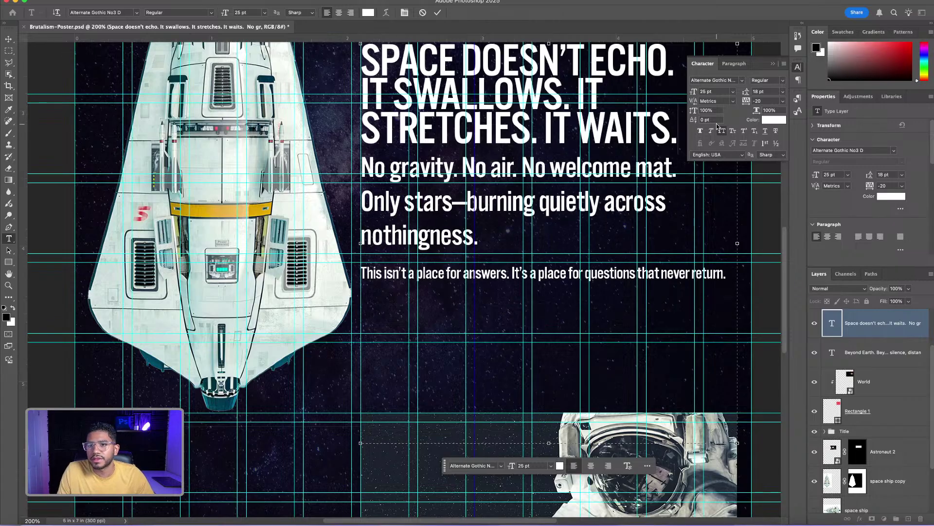
left_click(798, 69)
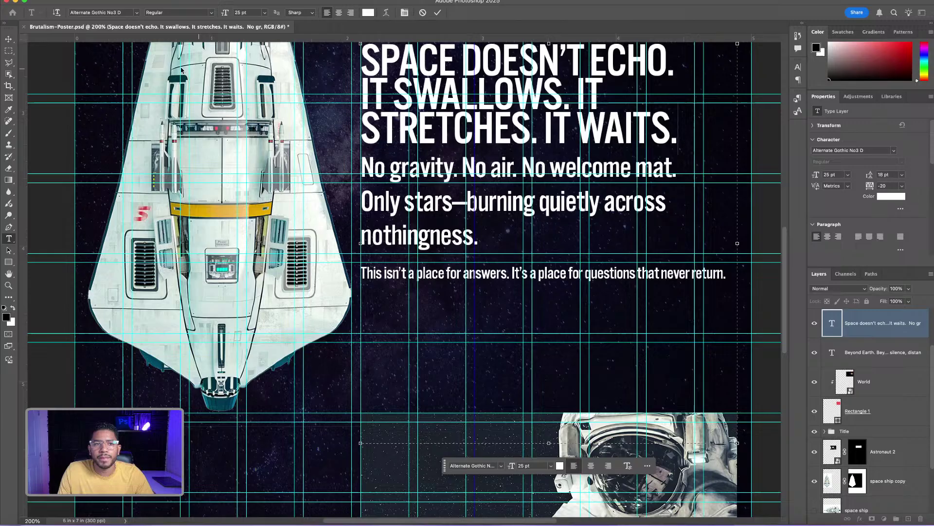
left_click(11, 41)
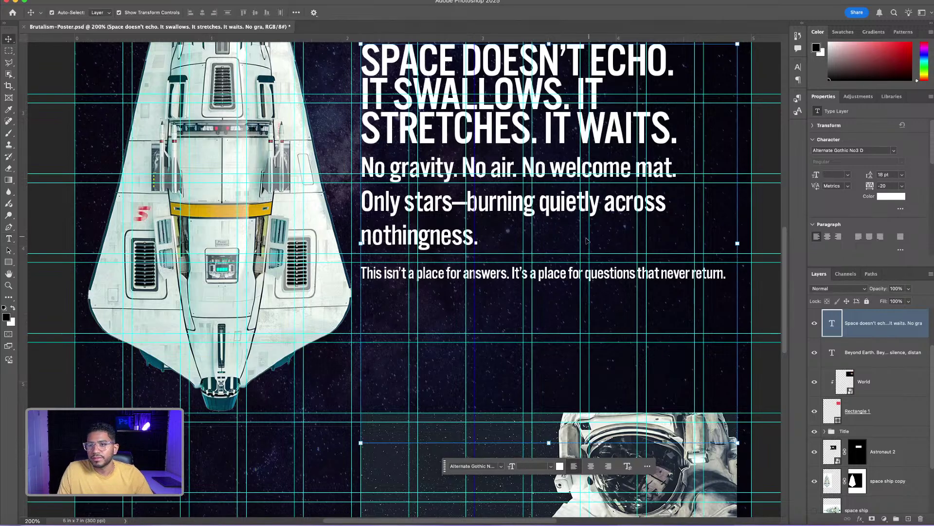
Add a Black & White adjustment layer above the Astronaut layer so it covers the whole poster
key("super+minus")
key("super+minus")
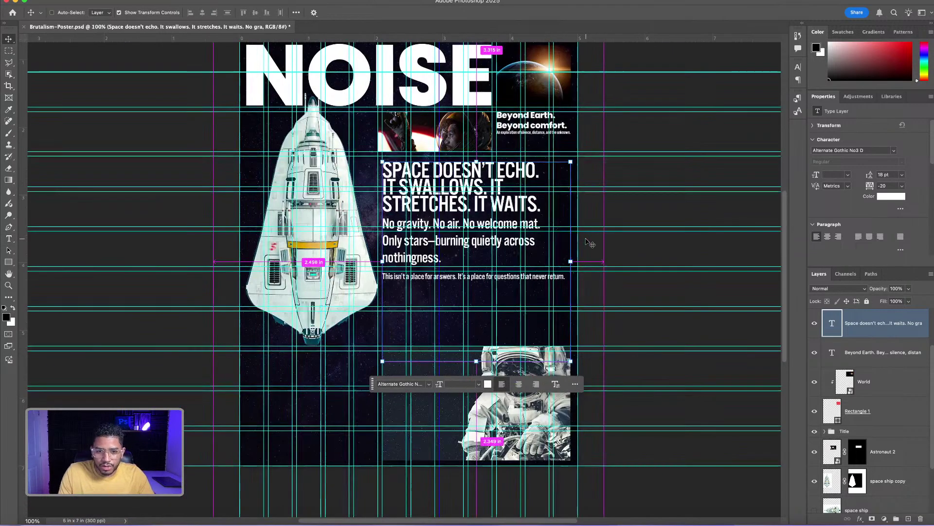
left_click_drag(561, 224, 568, 273)
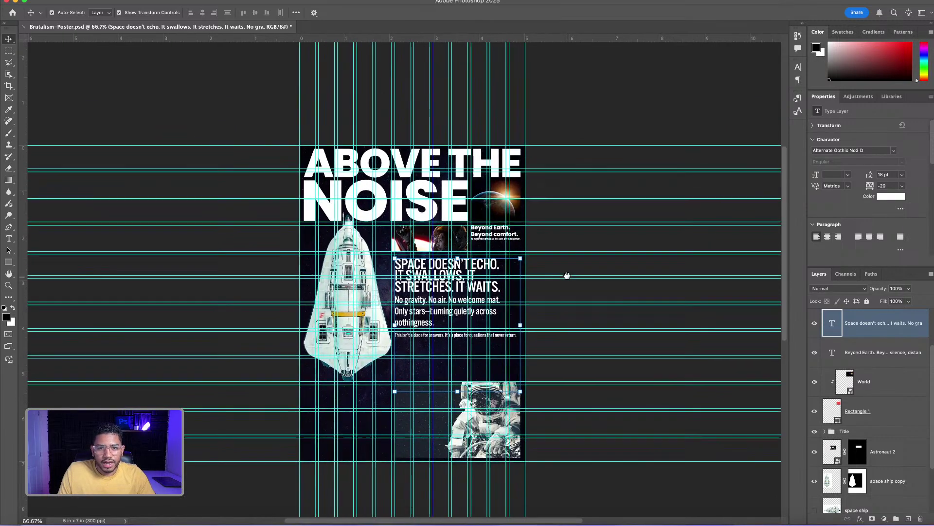
key("super")
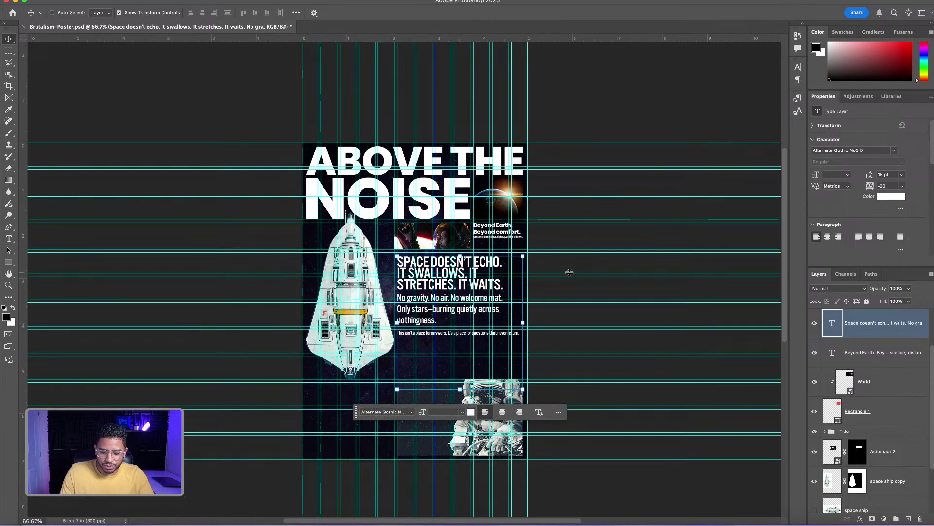
scroll(894, 332, "up", 2)
left_click(888, 333)
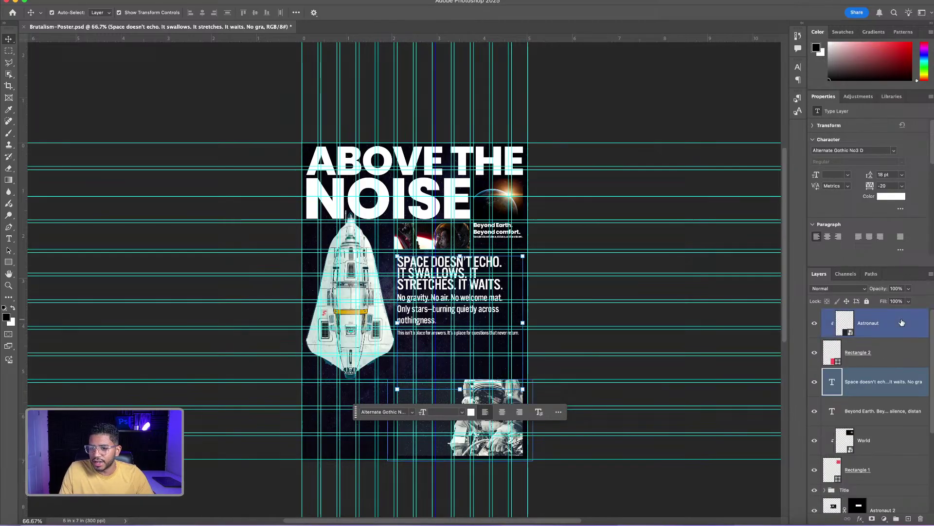
left_click(885, 519)
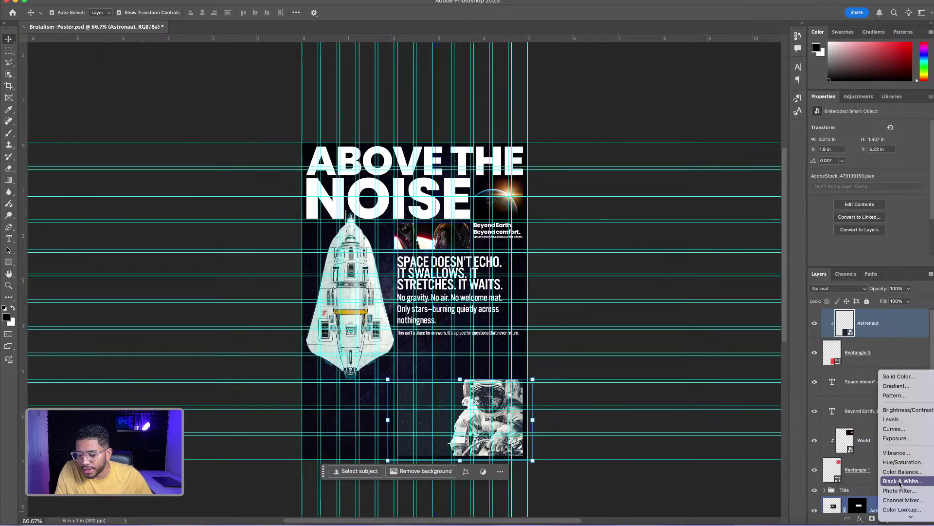
scroll(901, 462, "down", 3)
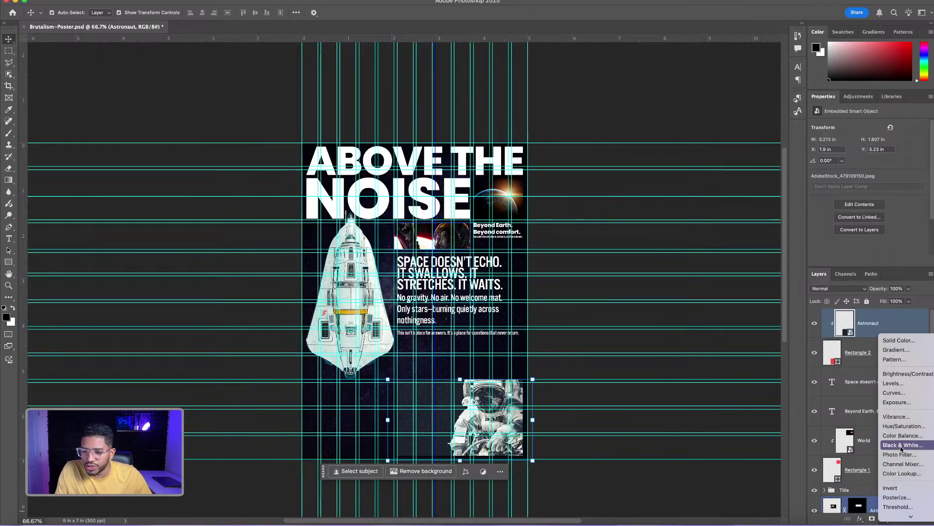
left_click(901, 444)
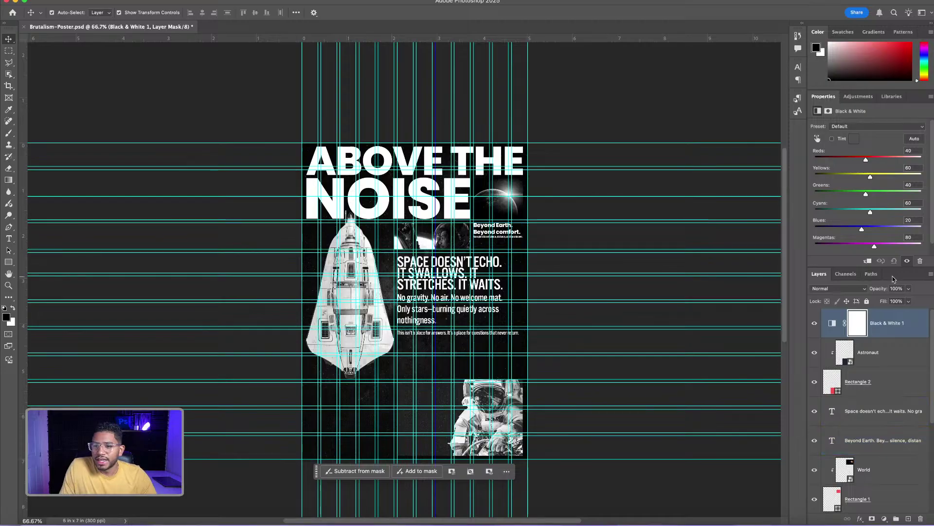
Set the Black & White adjustment's preset to Blue Filter and deselect the layer
left_click(832, 325)
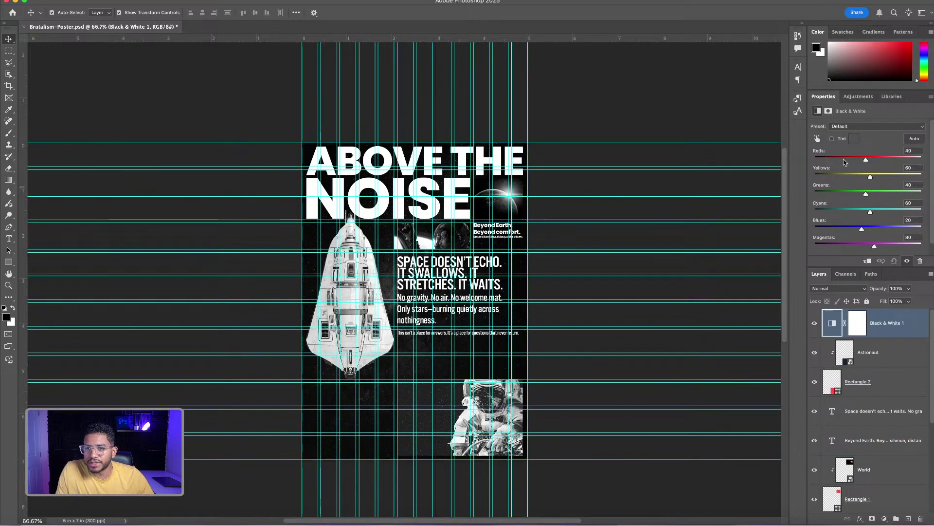
left_click(854, 125)
left_click(854, 137)
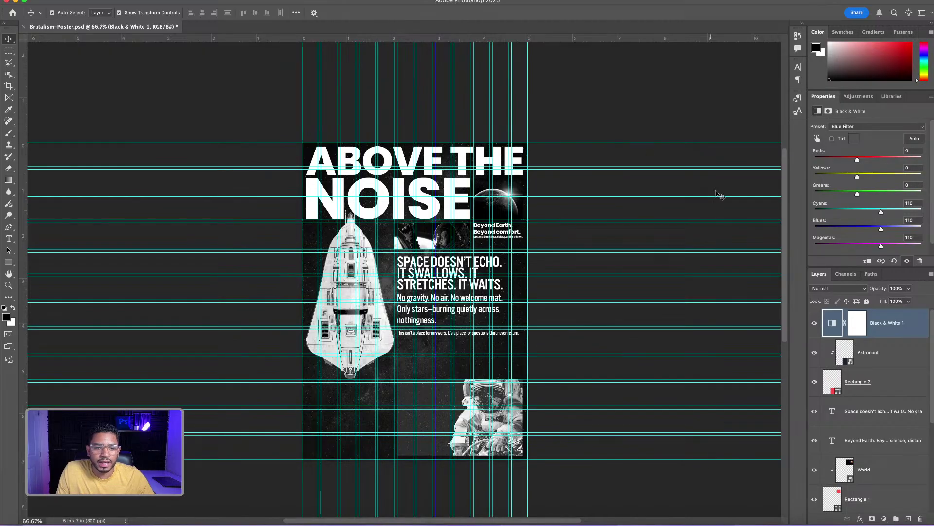
left_click(579, 119)
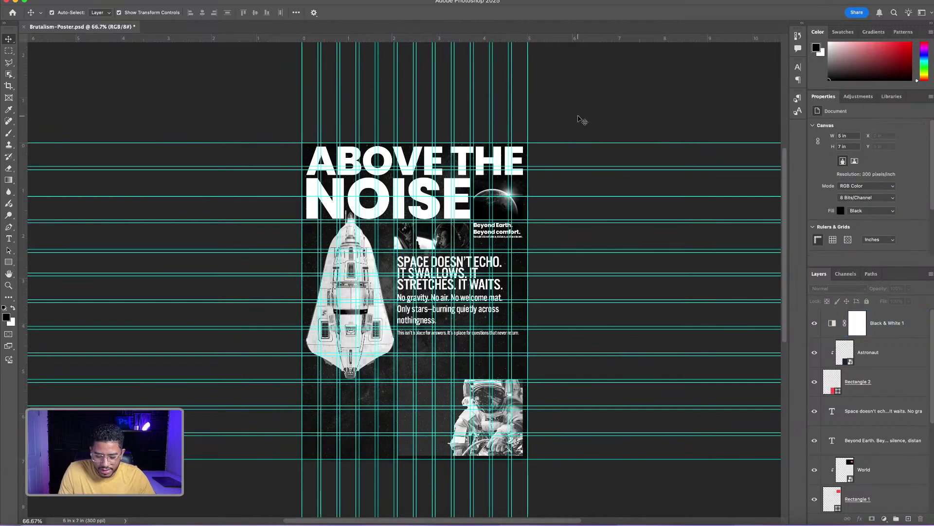
Hide the guides to examine the black-and-white poster without the grid
key("super+semicolon")
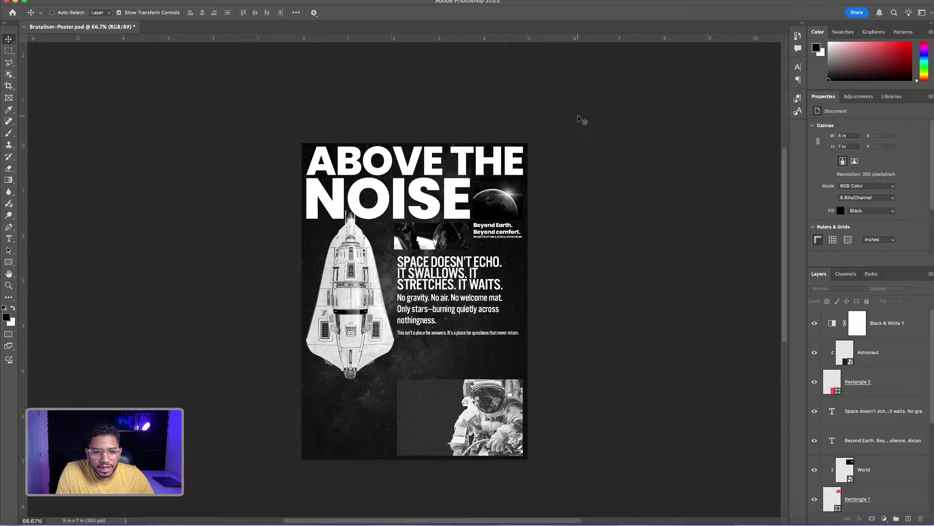
key("super+semicolon")
key("super+semicolon")
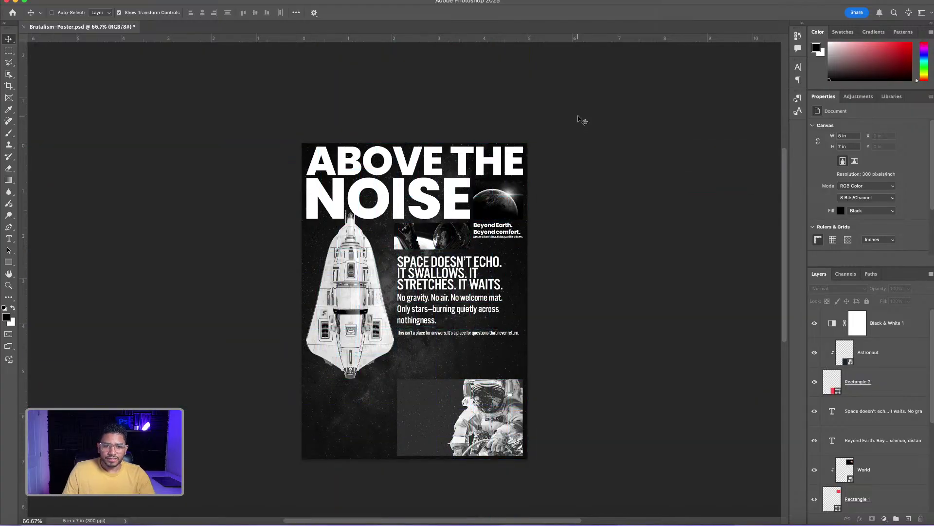
key("super")
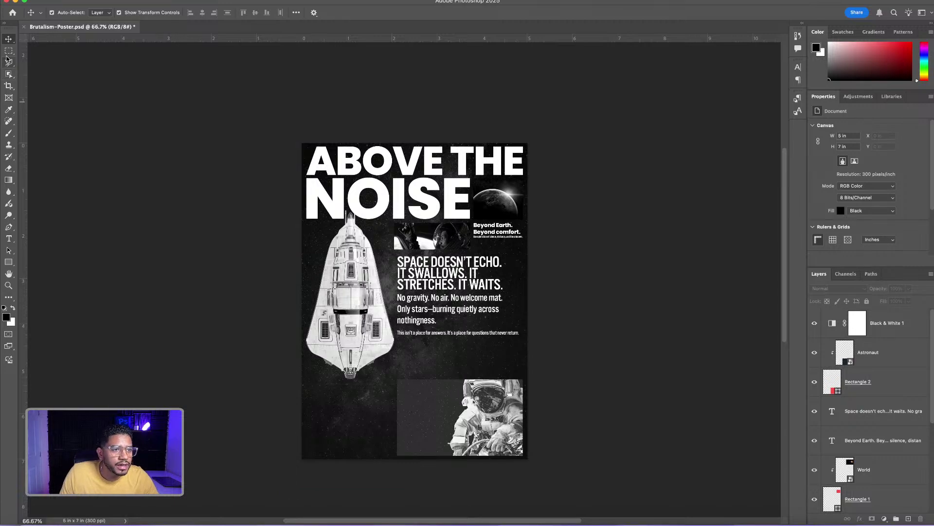
Show the guides and draw a red rectangle about 108 by 510 px, one grid column wide, below the spaceship and beside the astronaut image
left_click(9, 263)
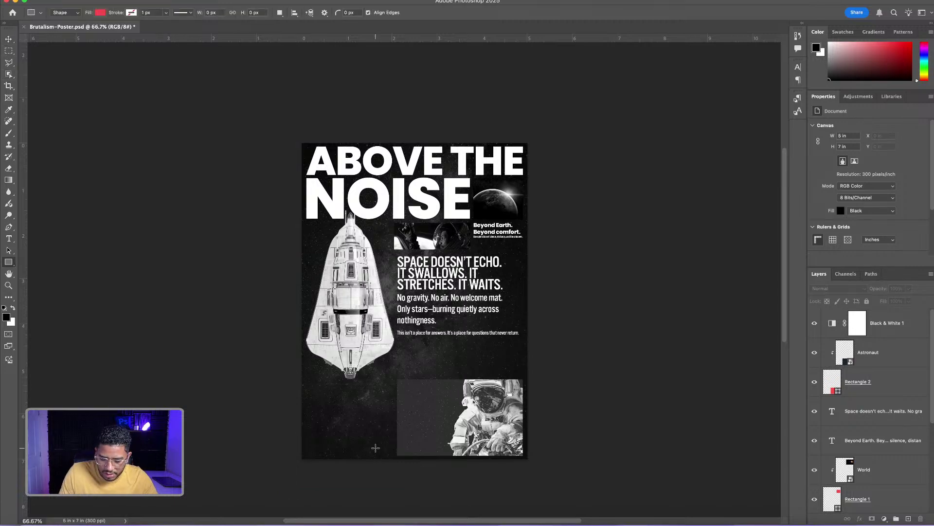
key("super+semicolon")
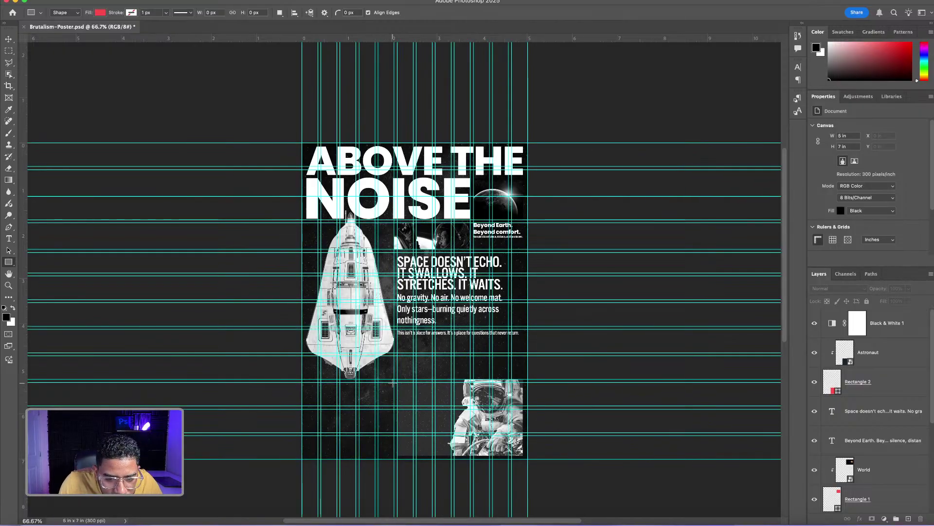
mouse_move(396, 382)
left_mouse_down()
mouse_move(377, 421)
mouse_move(376, 467)
mouse_move(381, 460)
left_mouse_up()
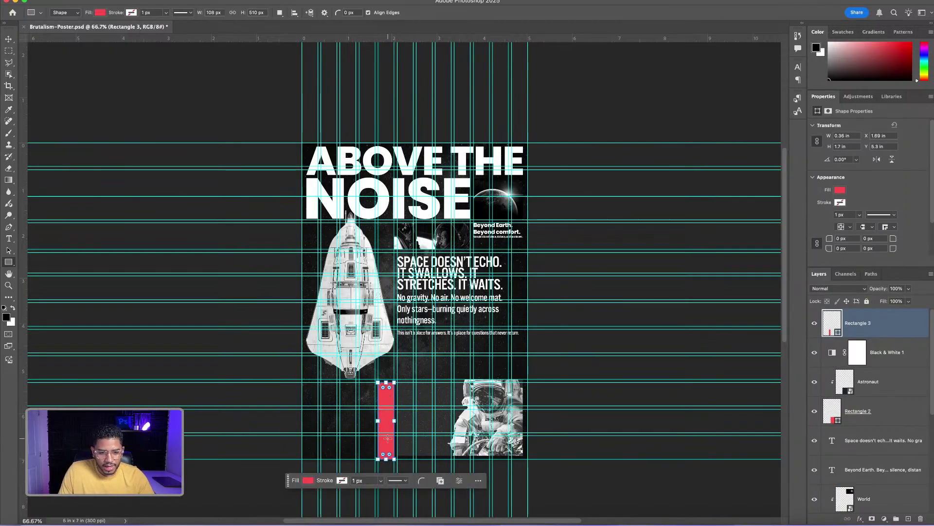
Duplicate the red bar across the neighbouring grid columns to make a row of four bars below the spaceship
key("v")
mouse_move(388, 400)
left_mouse_down()
mouse_move(328, 399)
mouse_move(377, 395)
mouse_move(369, 395)
left_mouse_up()
left_click(388, 396, "shift")
Group the four red rectangle layers and place the group beneath the Black & White adjustment layer
left_click(891, 324)
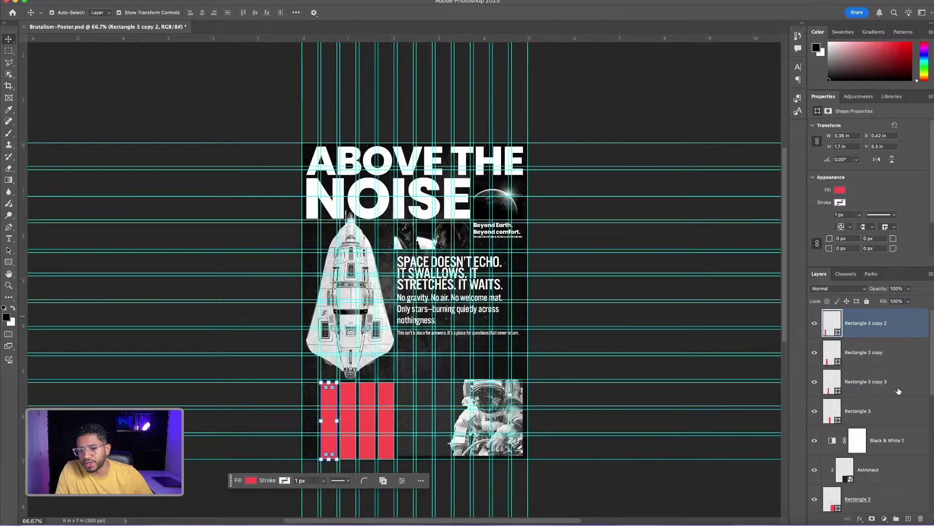
left_click(890, 409, "shift")
left_click(899, 429, "shift")
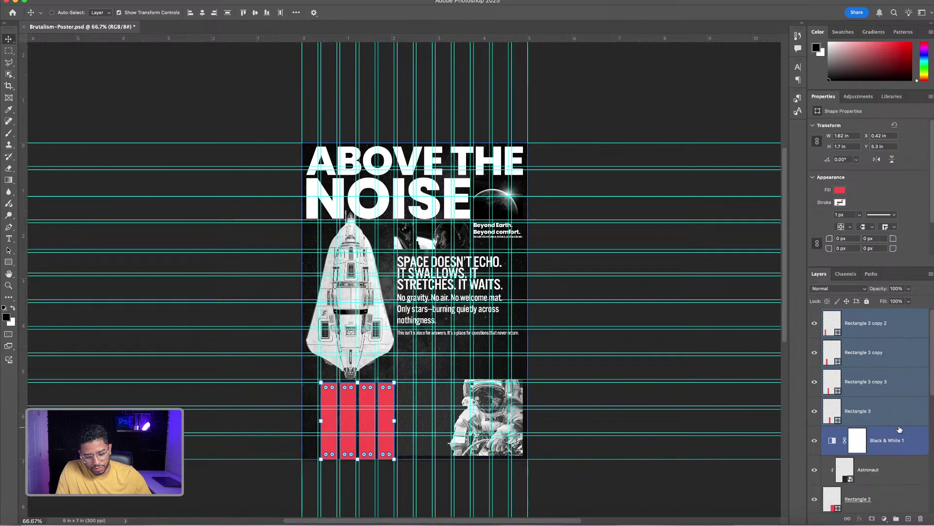
left_click(899, 429, "ctrl")
key("ctrl+g")
left_click_drag(841, 315, 849, 348)
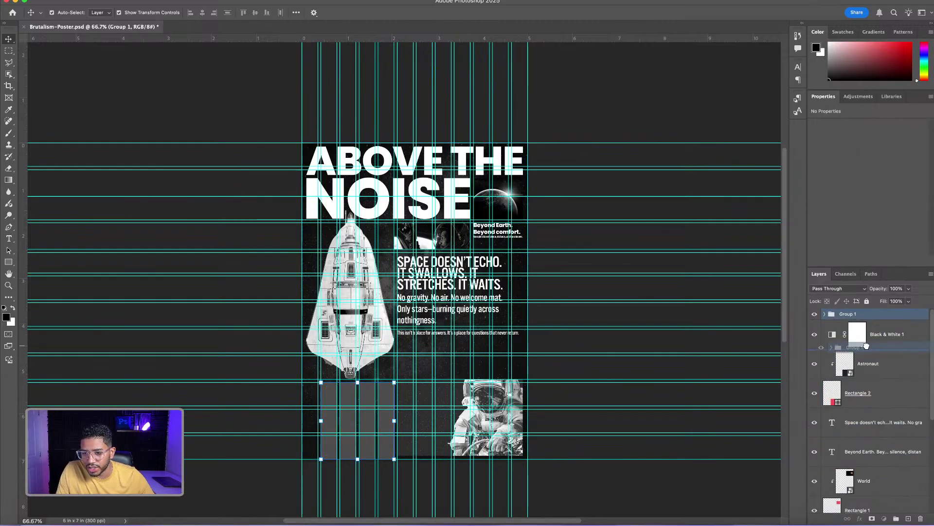
left_click(495, 349)
left_click(535, 360)
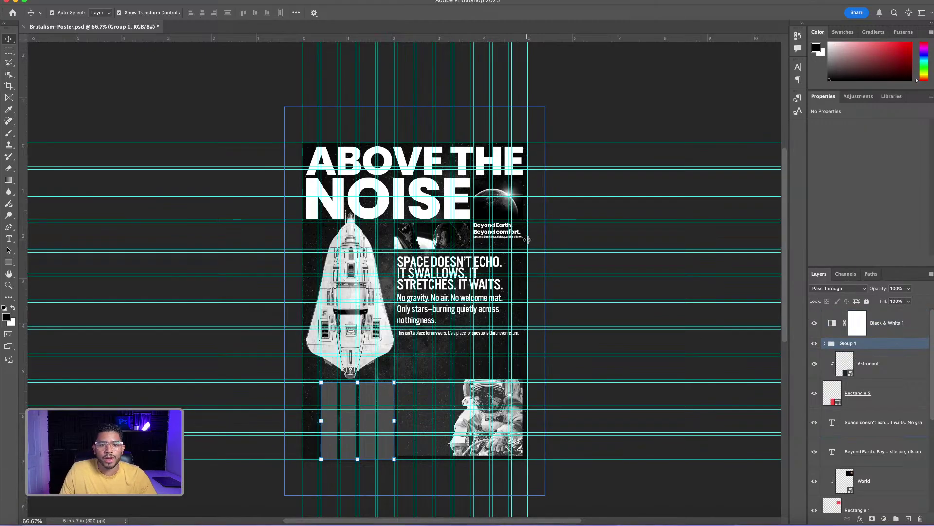
Make a rectangular marquee selection covering the entire poster canvas
left_click(8, 51)
left_click_drag(302, 144, 395, 216)
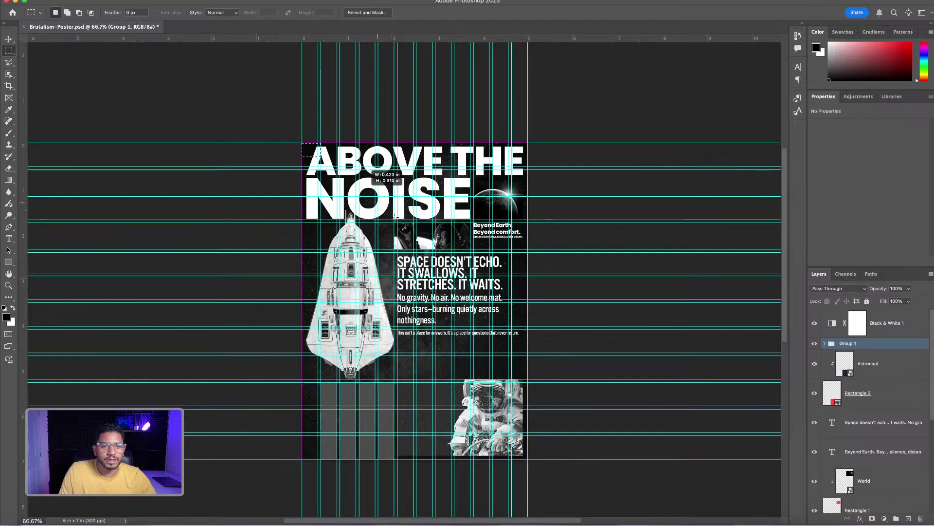
left_click_drag(570, 419, 616, 481)
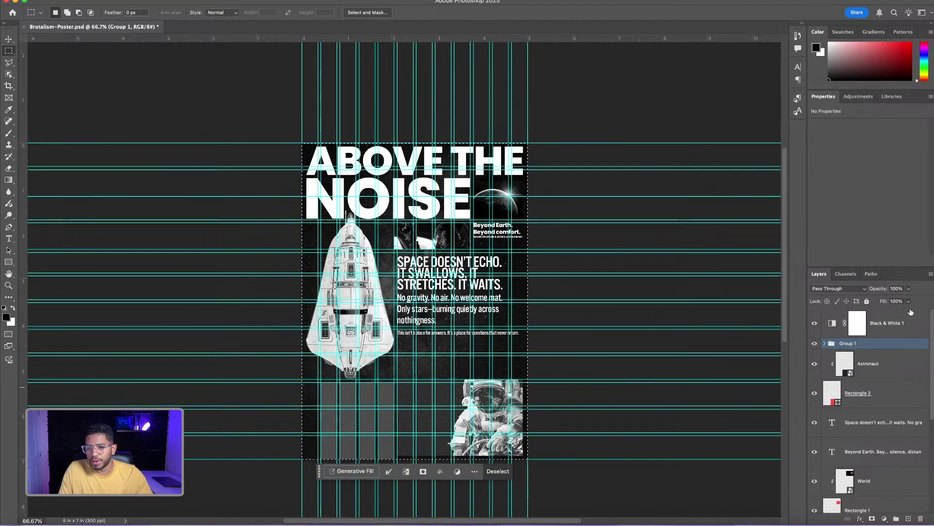
Create a new layer named "texture" directly above the group of bars
left_click(848, 363)
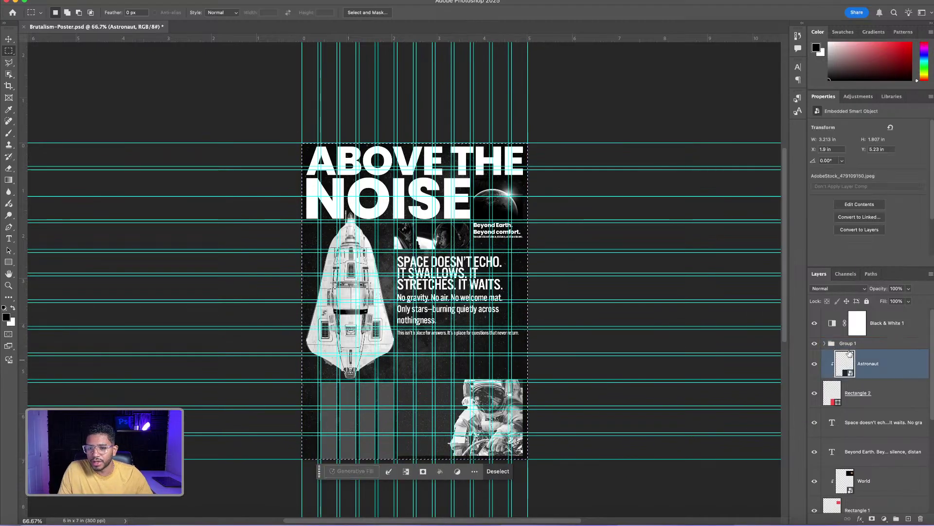
left_click(850, 346)
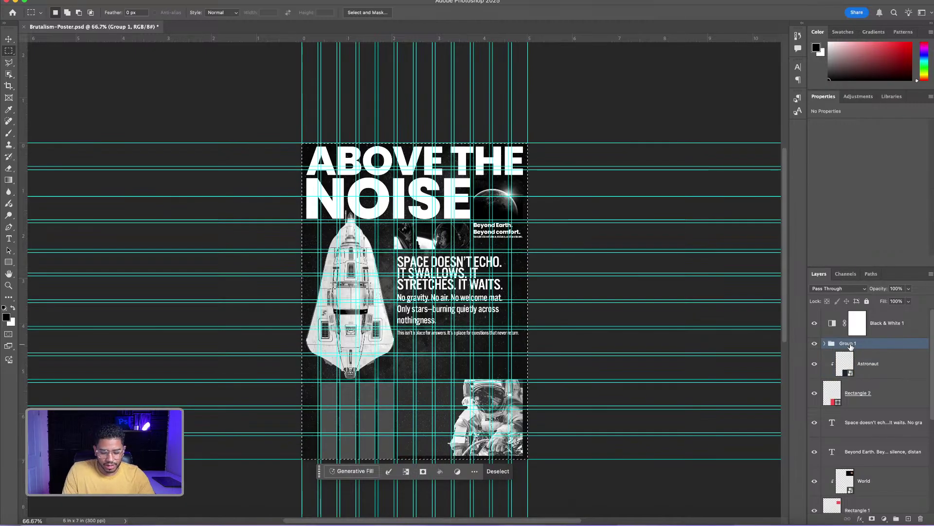
key("super+shift+n")
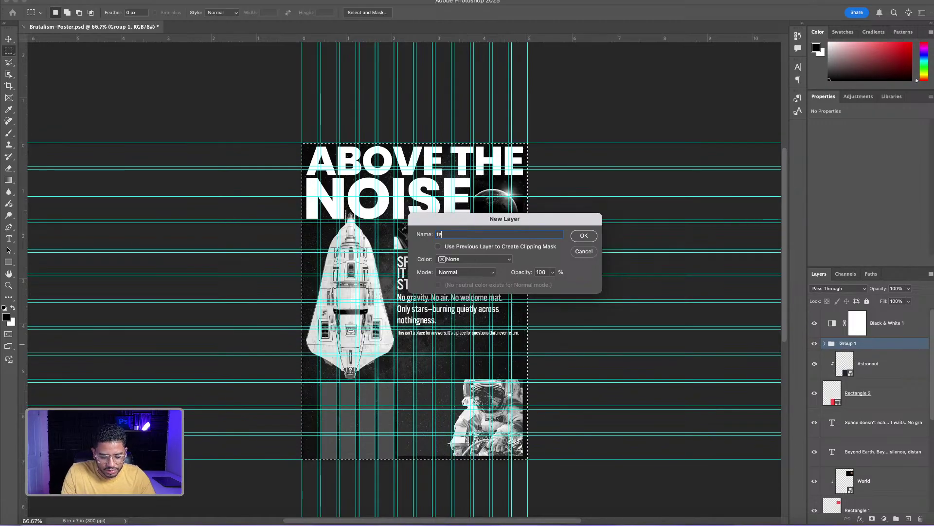
type("texture")
key("Return")
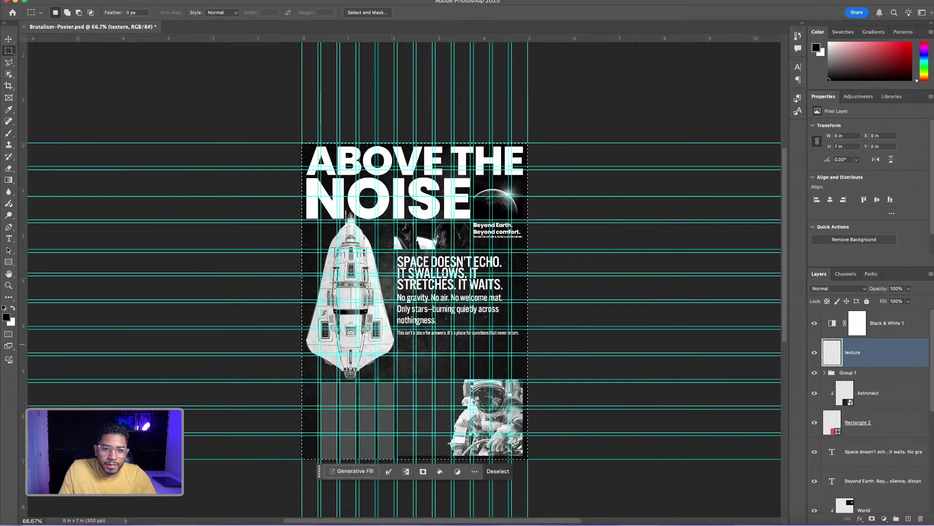
Fill the selection on the texture layer with mid-gray #747474, then deselect and hide the guides
left_click(6, 317)
left_click_drag(625, 388, 600, 388)
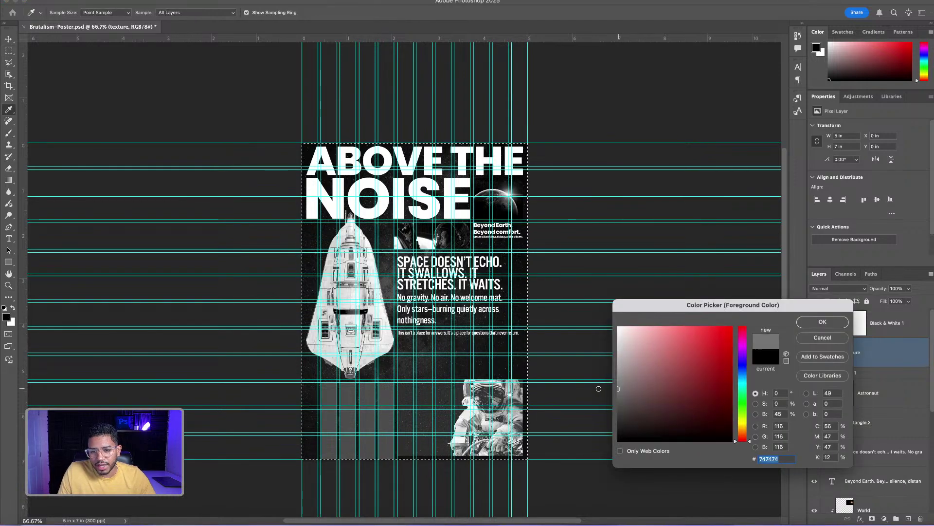
left_click(822, 322)
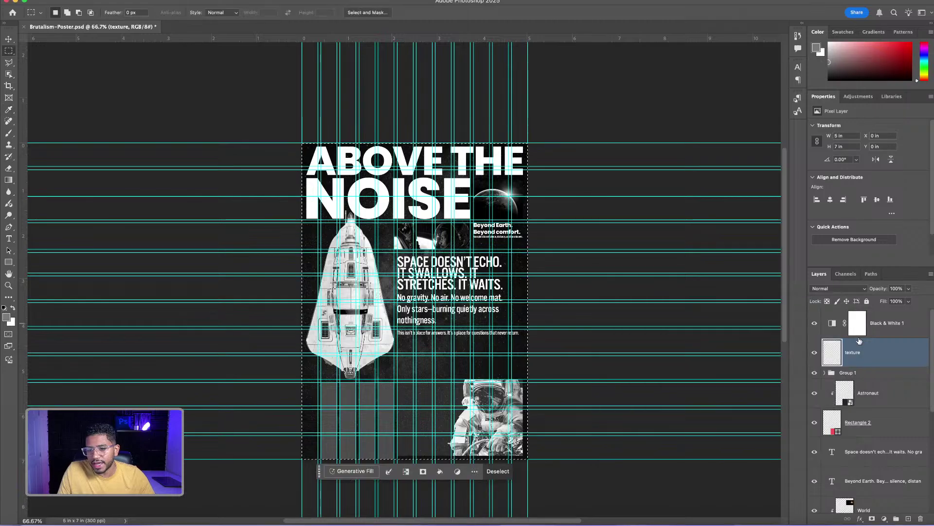
key("alt+BackSpace")
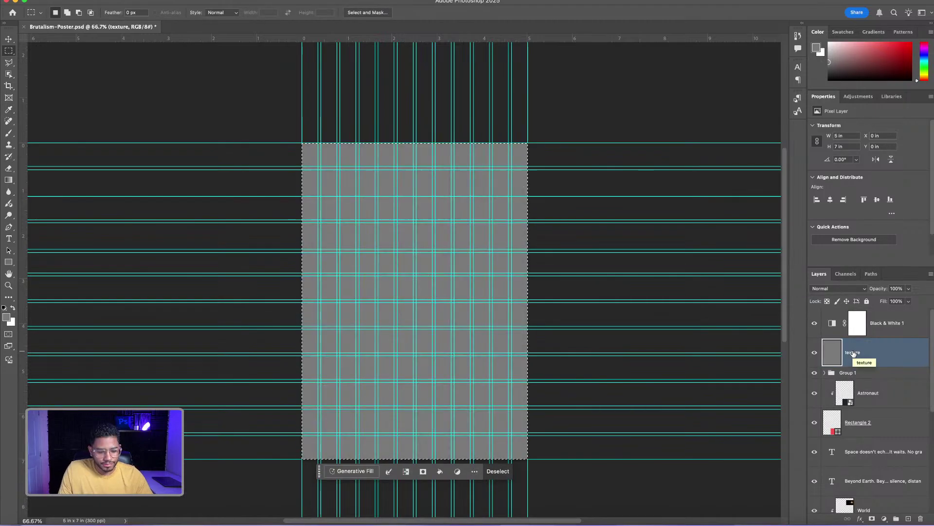
key("ctrl+d")
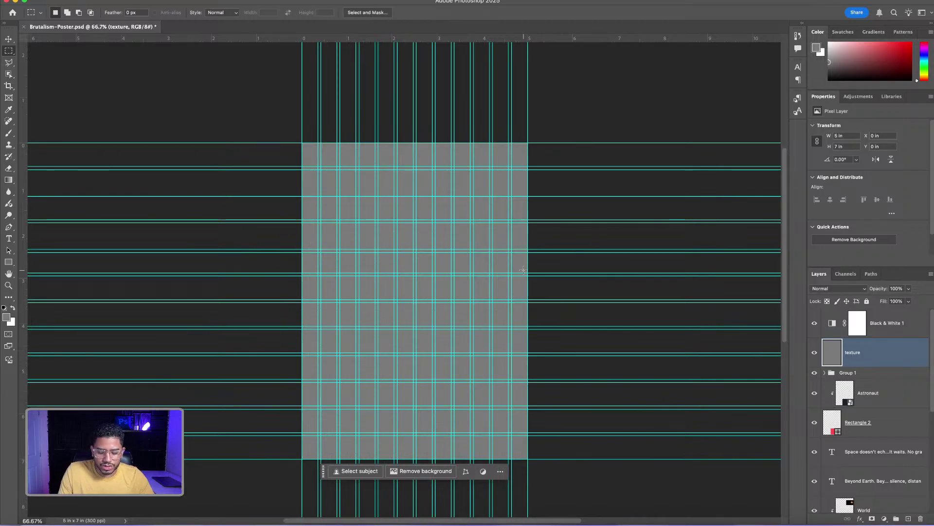
key("ctrl+semicolon")
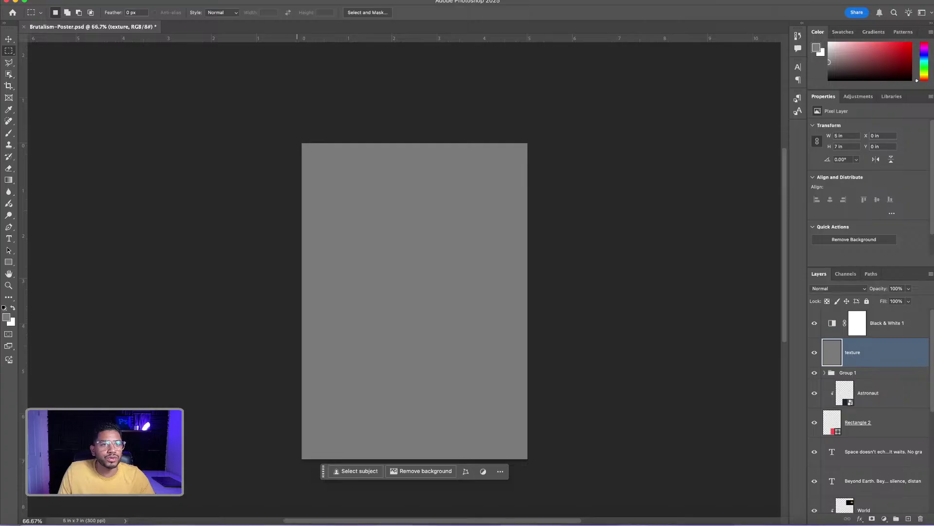
Add 28.33% Gaussian, monochromatic noise to the texture layer
left_click(226, 0)
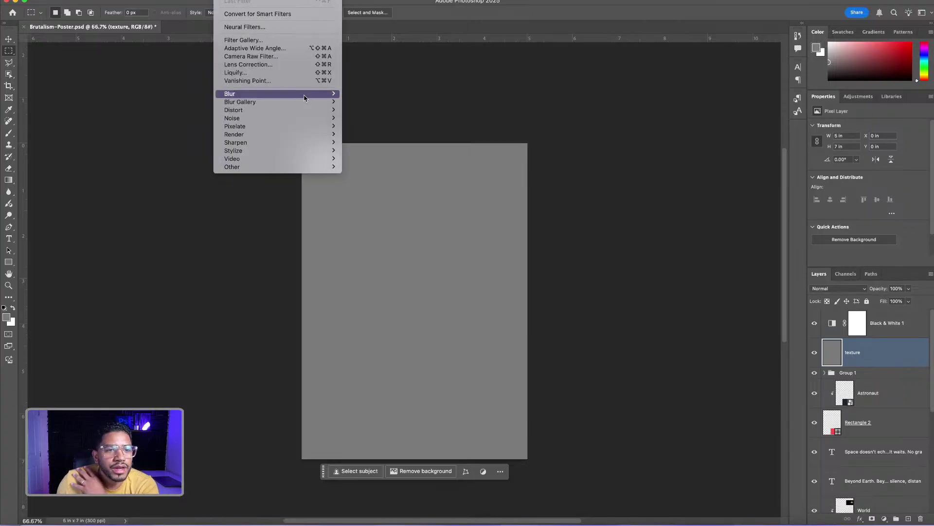
mouse_move(306, 112)
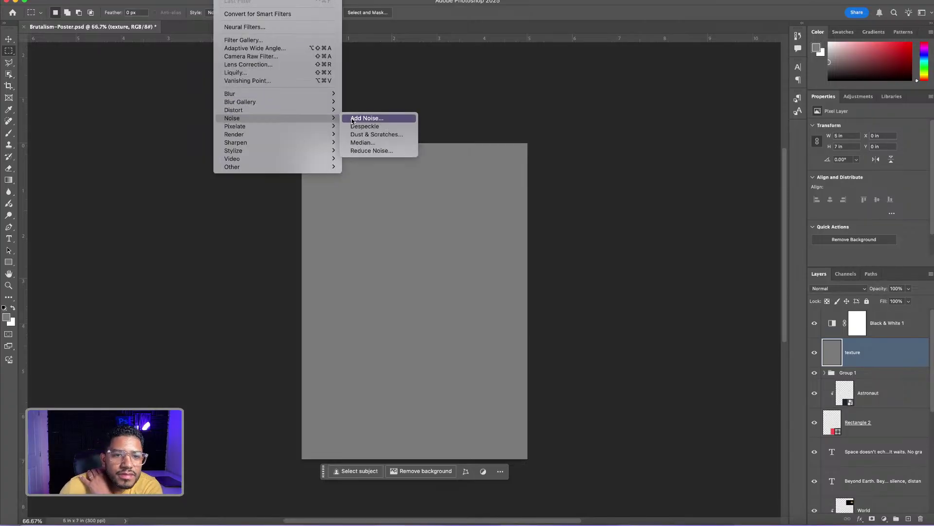
left_click(366, 118)
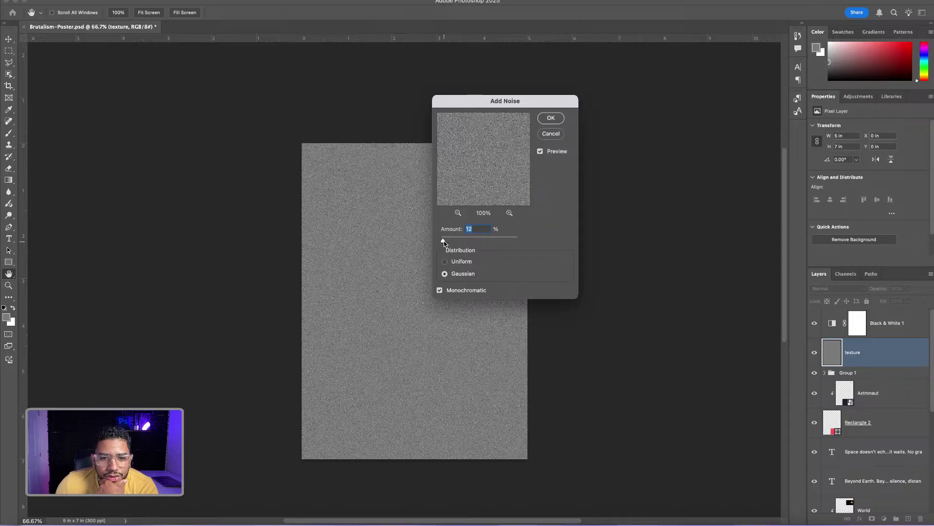
left_click_drag(448, 242, 448, 242)
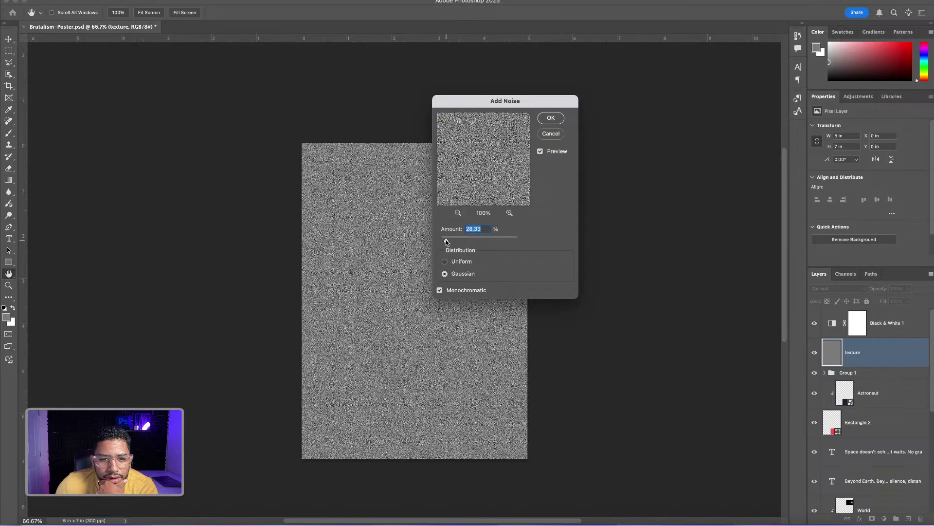
left_click(550, 119)
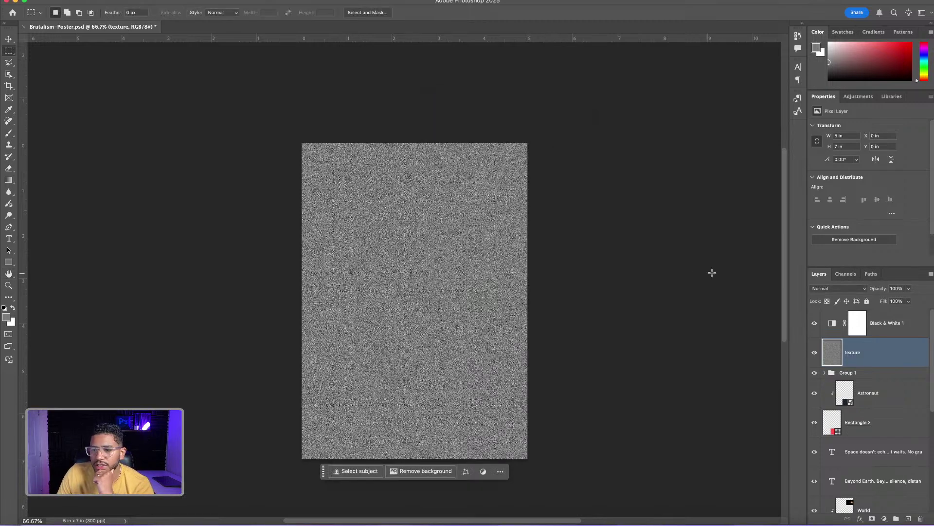
Set the texture layer's blend mode to Color Dodge and its opacity to 29%
left_click(837, 293)
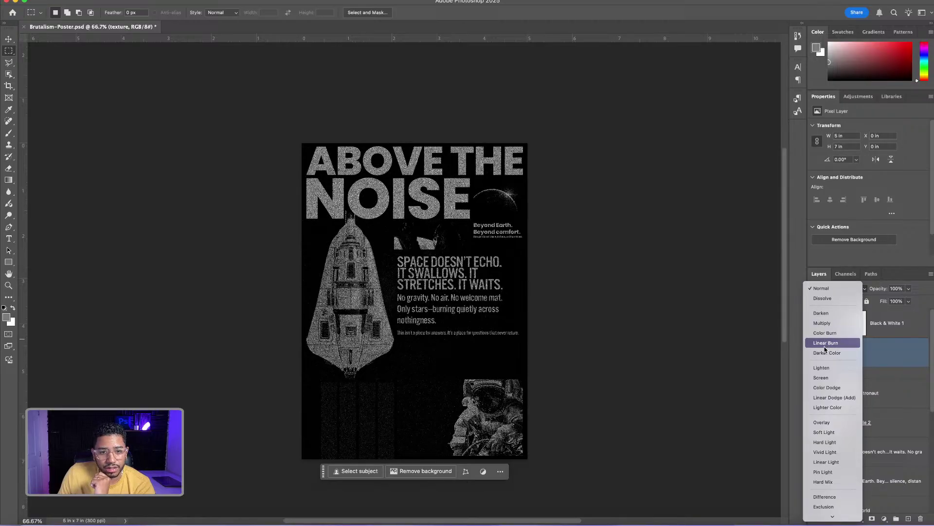
left_click(824, 388)
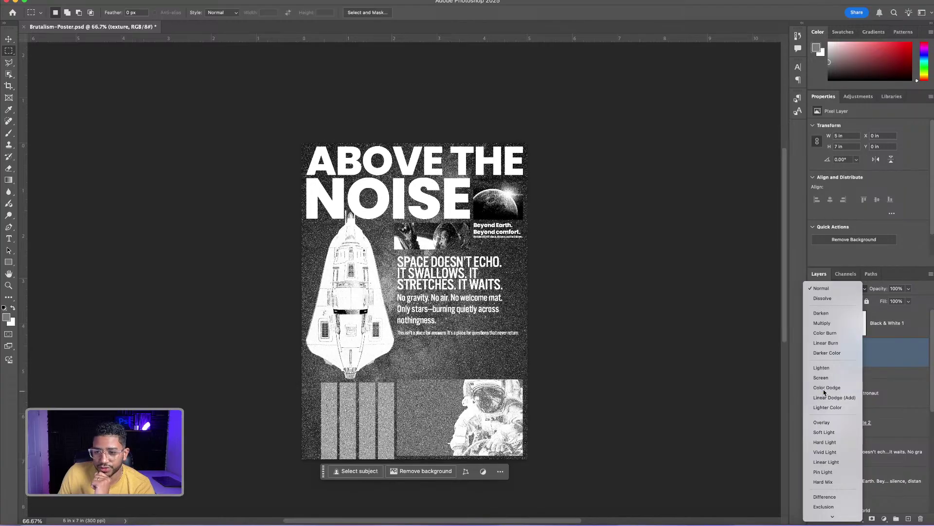
left_click(909, 288)
left_click_drag(904, 299, 881, 301)
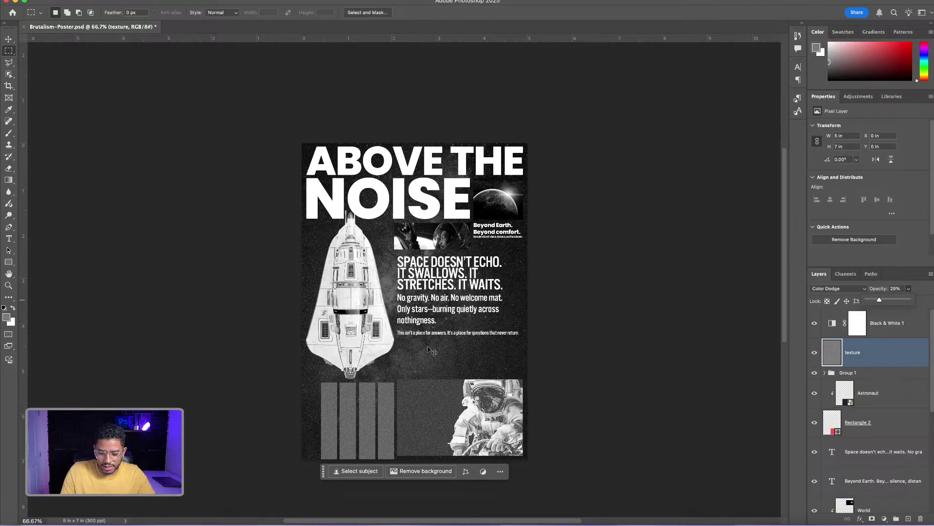
Show the guides over the lower part of the poster and turn on Auto-Select for the Move tool
key("super+1")
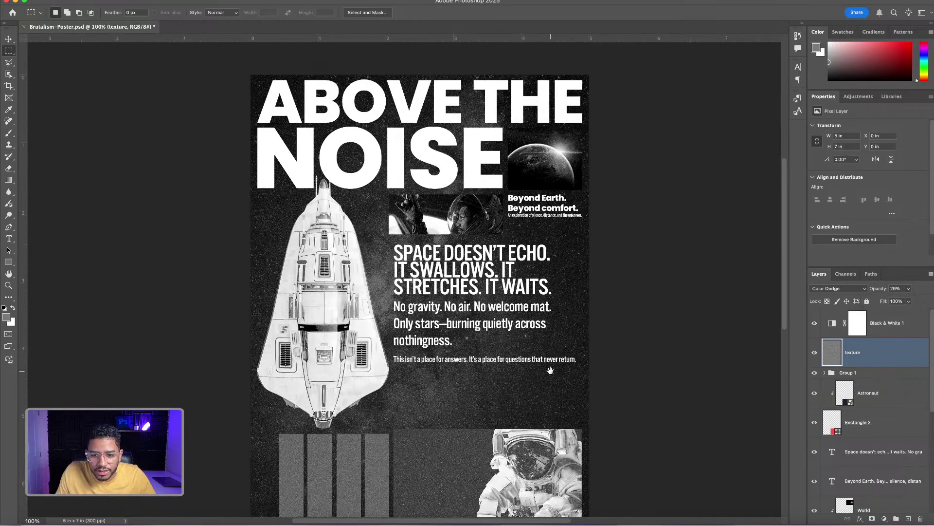
left_click_drag(550, 371, 552, 193)
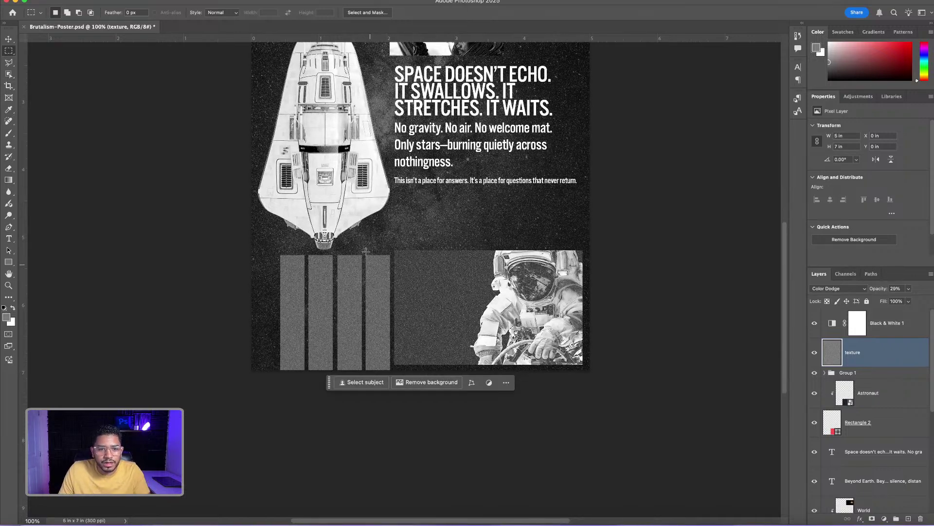
left_click(9, 38)
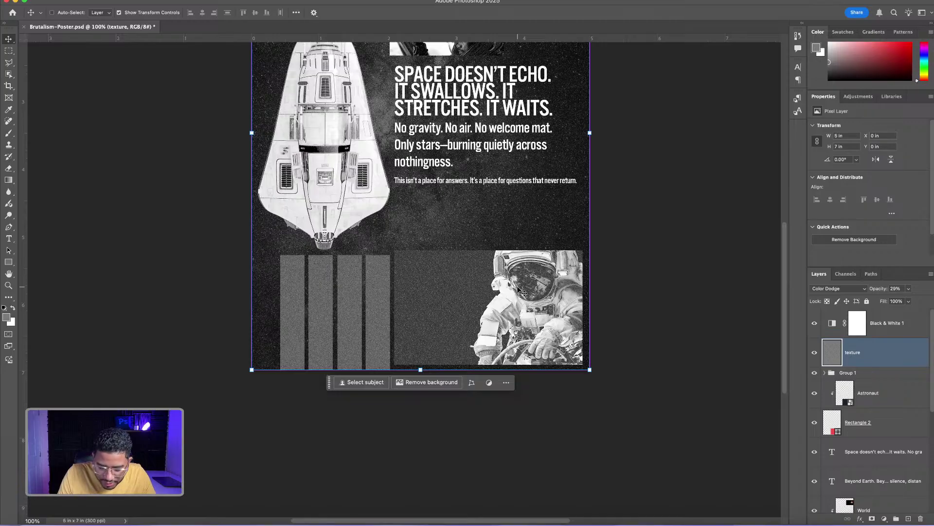
key("super+semicolon")
left_click(52, 12)
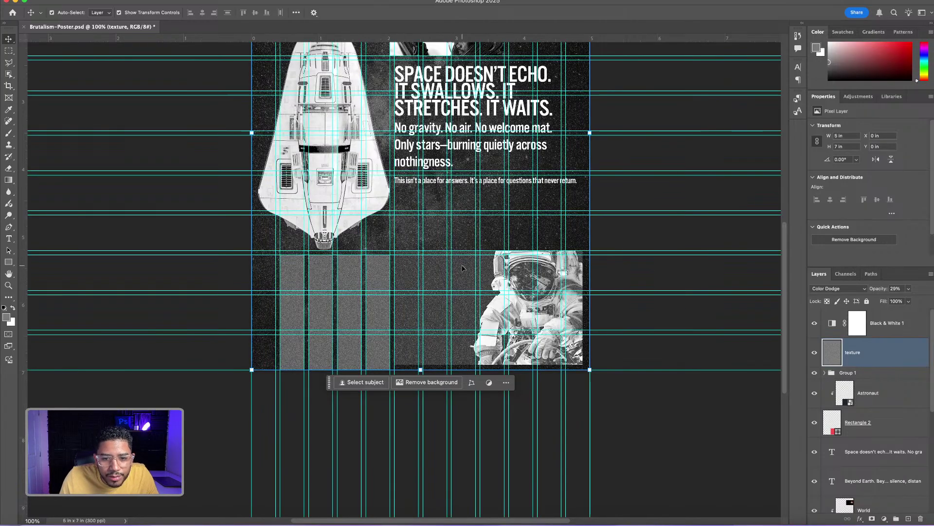
Scale the rectangle behind the astronaut down to about 2.67 by 1.62 in, meeting the guide level with the bars' upper edge, and hide the guides
left_click(663, 273)
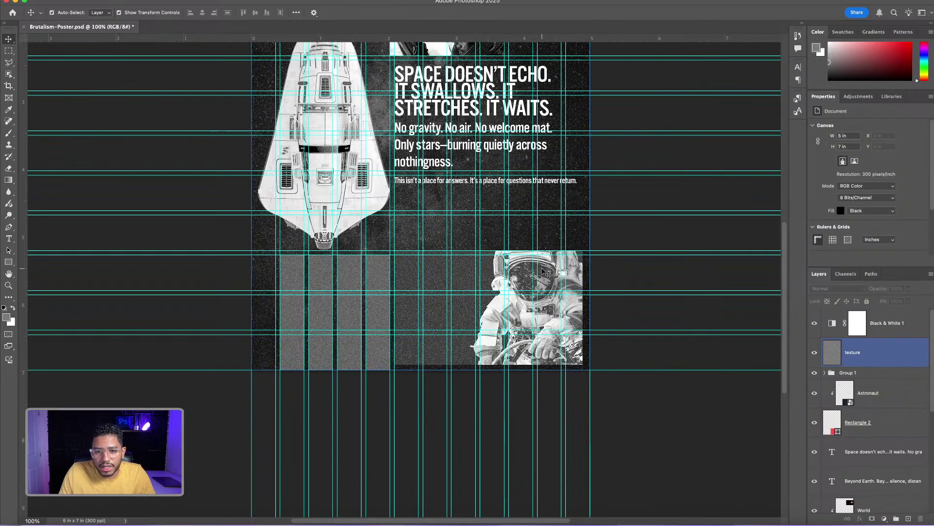
left_click(543, 270)
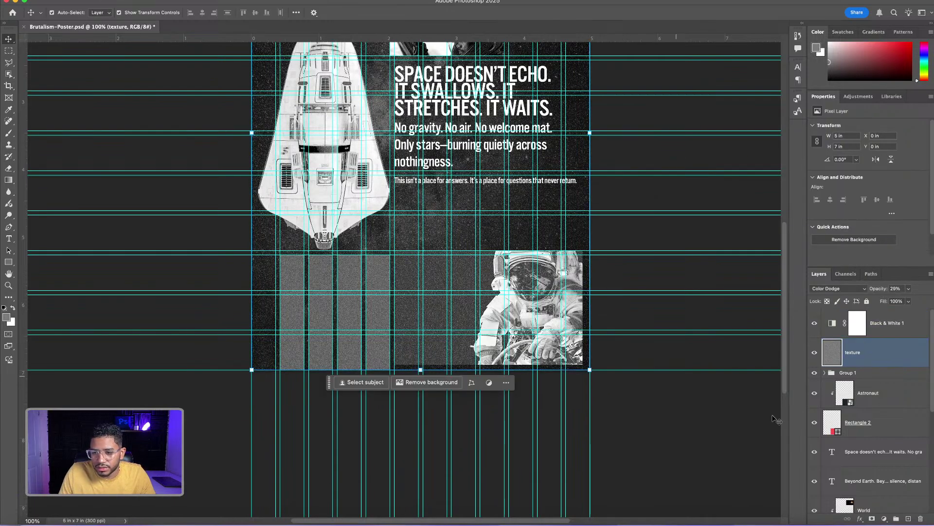
left_click(814, 393)
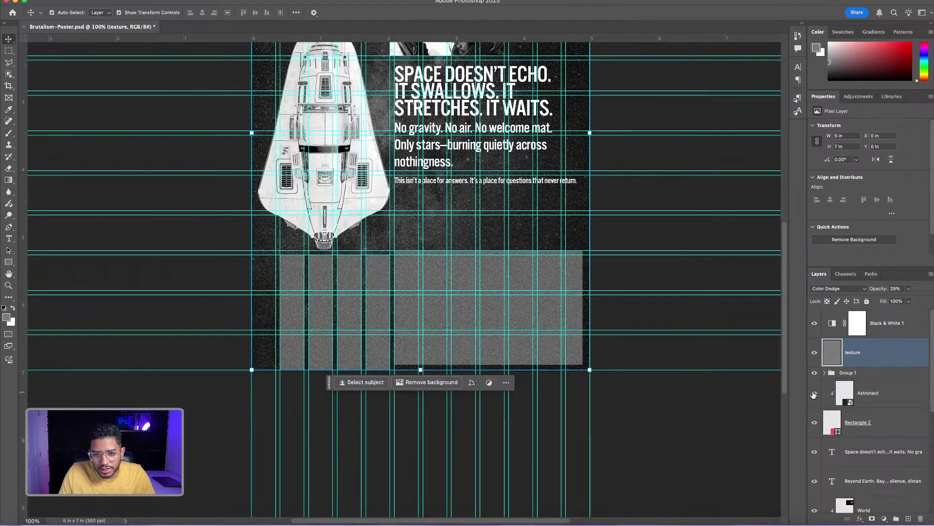
left_click(814, 393)
left_click(859, 422)
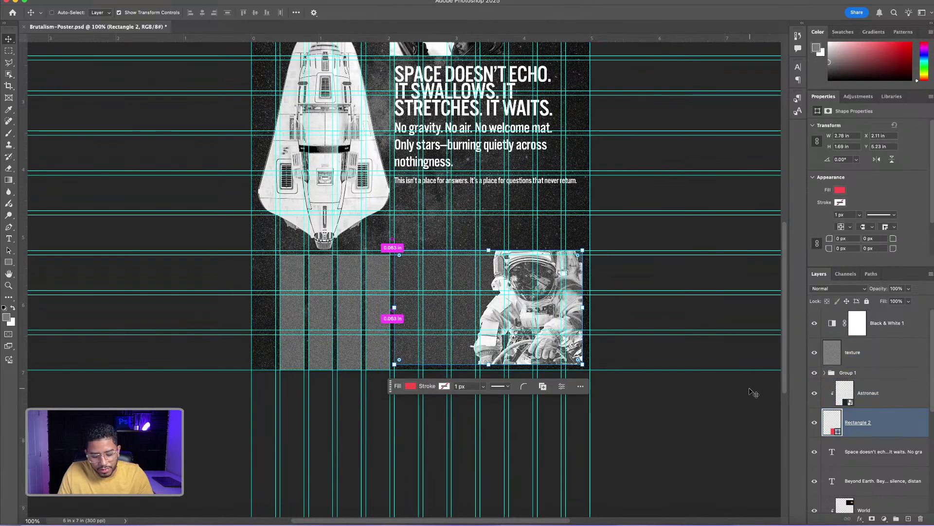
key("super+t")
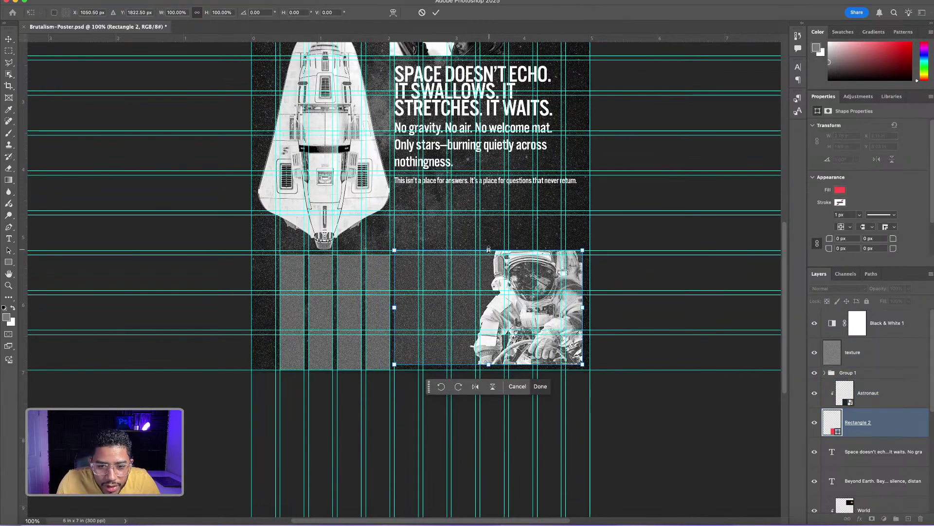
left_click_drag(488, 250, 489, 254)
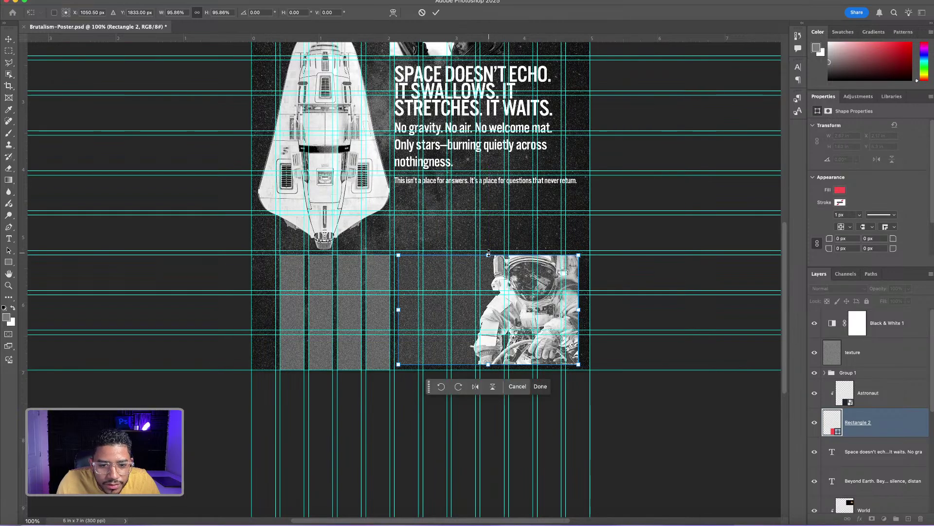
key("Return")
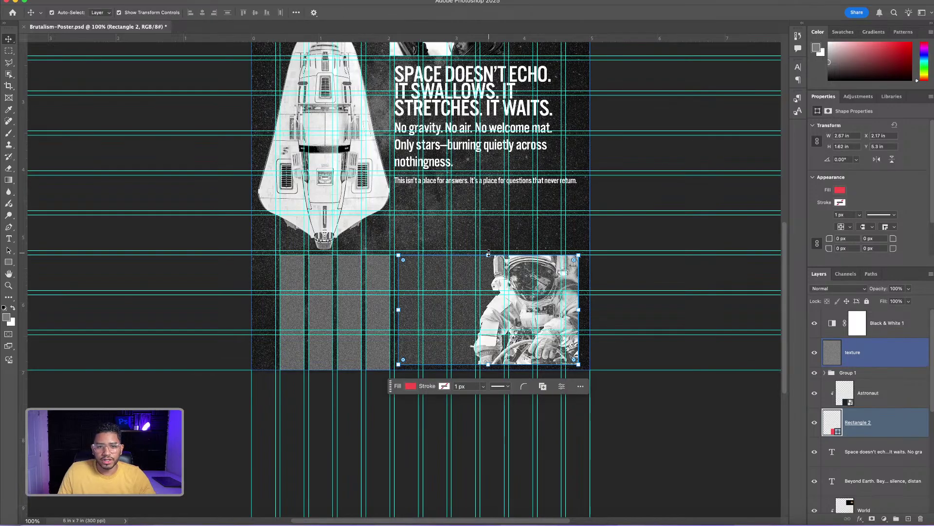
left_click(651, 405)
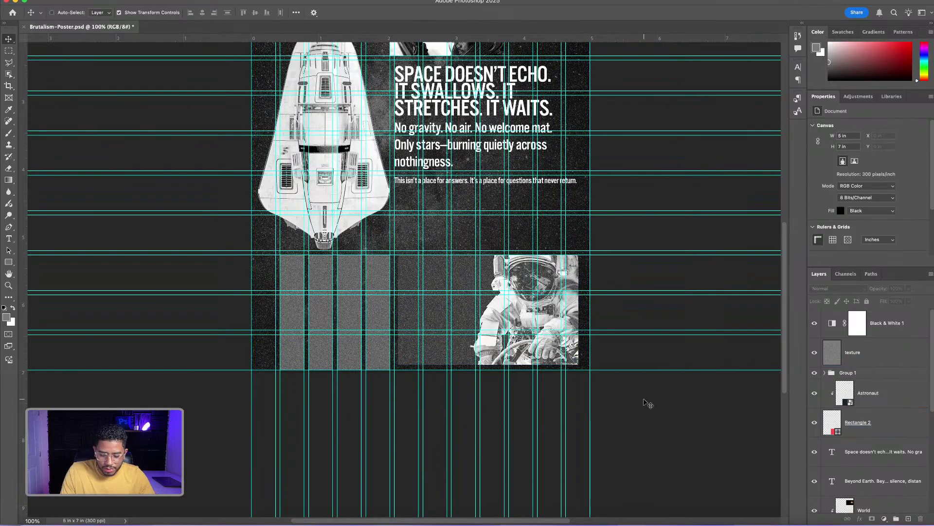
key("super+semicolon")
Draw a circle about 0.72 in wide beneath the body text and place its layer directly below the texture layer
left_click(534, 164)
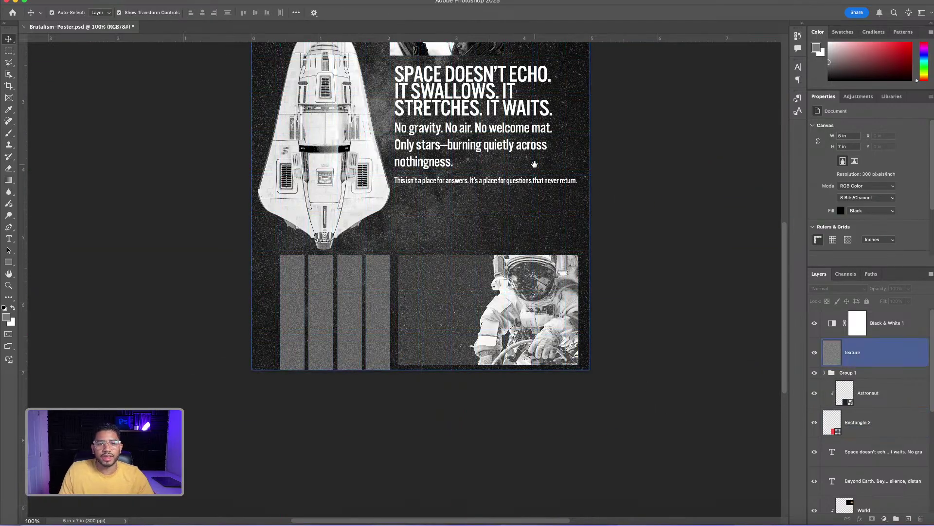
left_click_drag(600, 165, 600, 282)
scroll(594, 281, "up", 5)
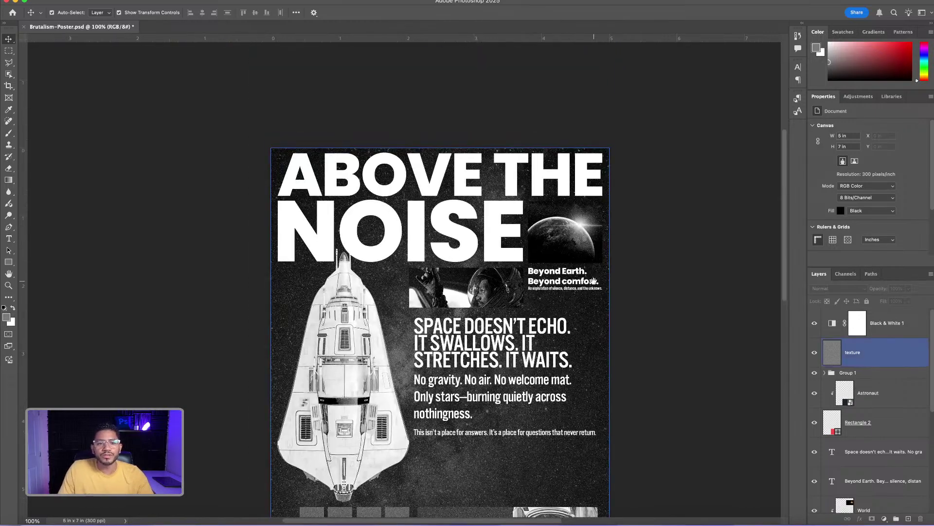
scroll(593, 281, "down", 3)
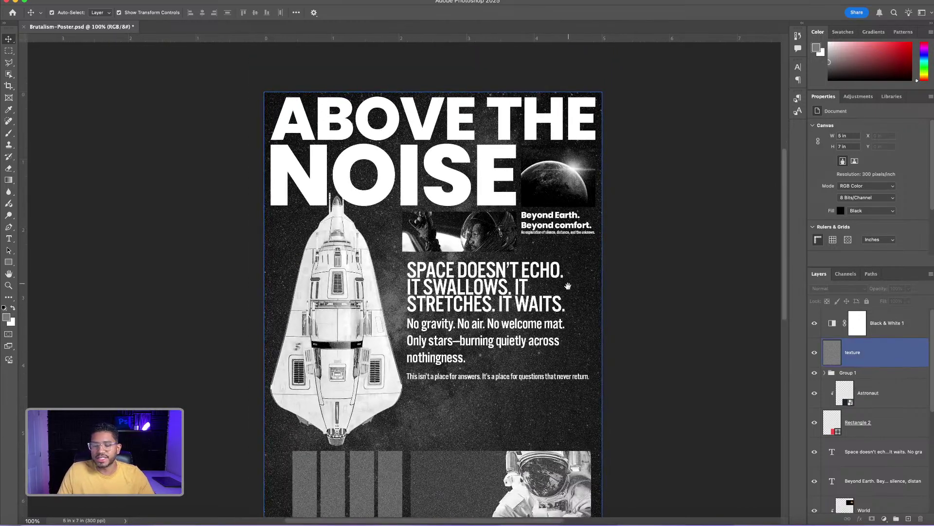
scroll(565, 287, "down", 2)
scroll(570, 283, "left", 1)
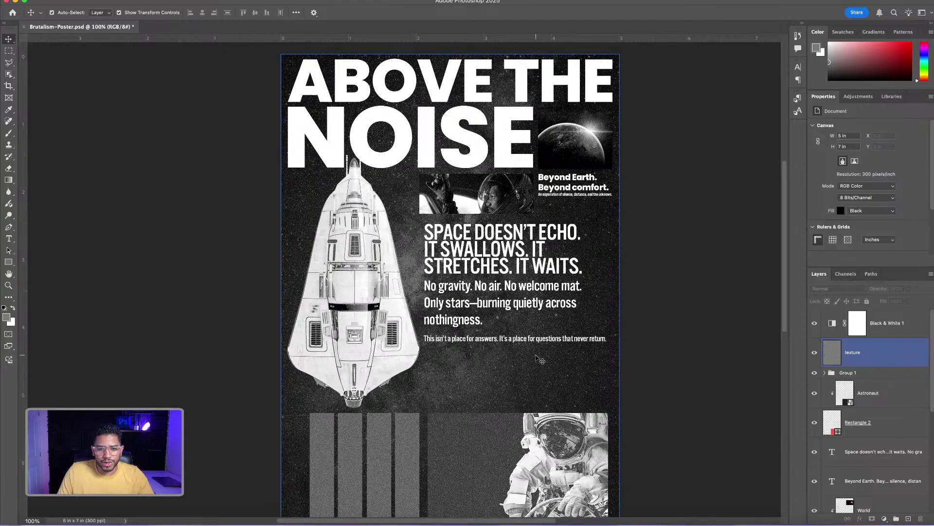
left_click(30, 166)
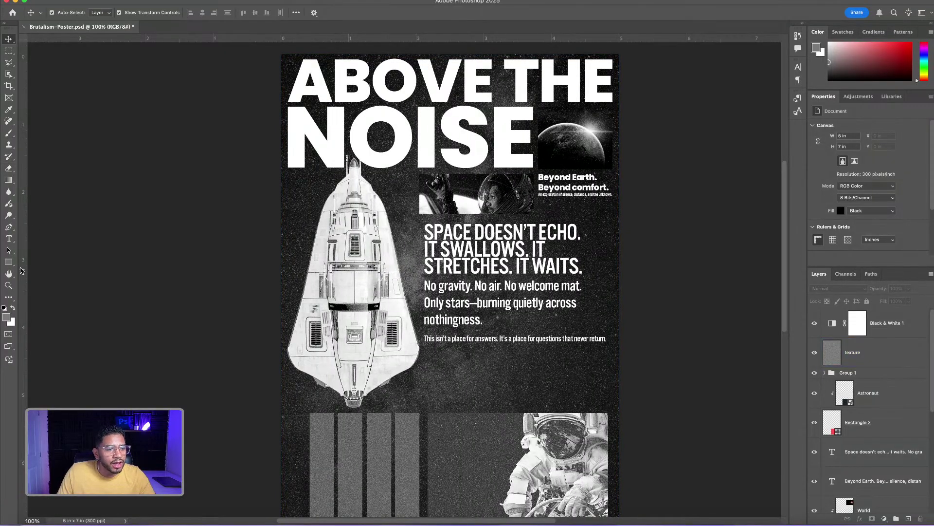
left_click(7, 262)
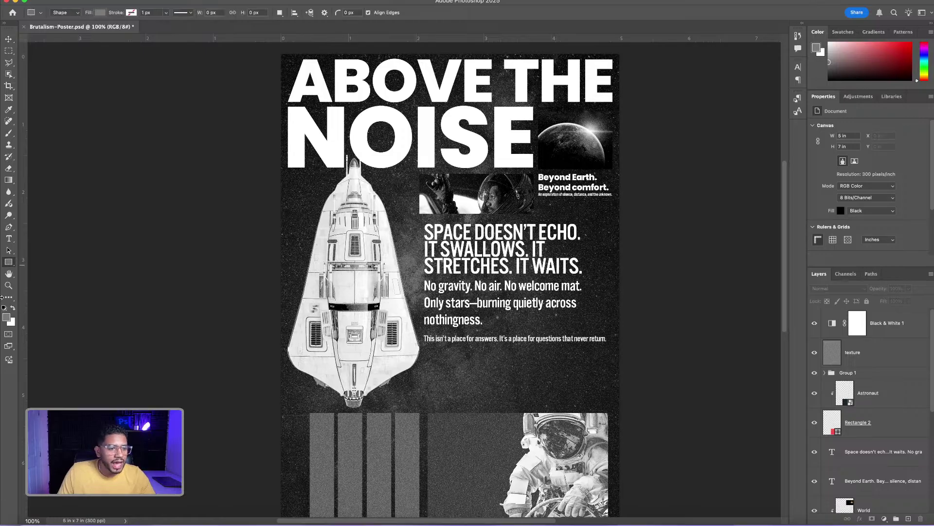
right_click(8, 261)
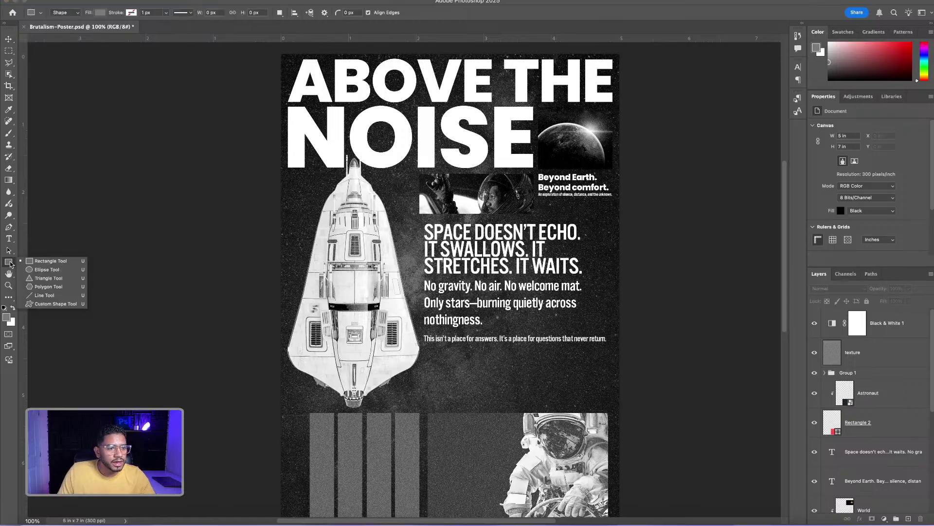
left_click(37, 269)
left_click_drag(432, 354, 491, 402)
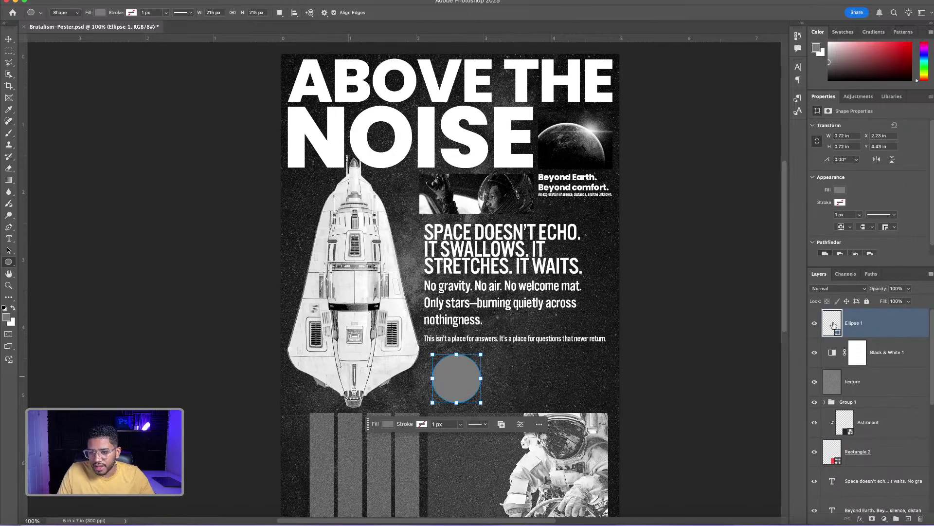
left_click_drag(834, 325, 865, 397)
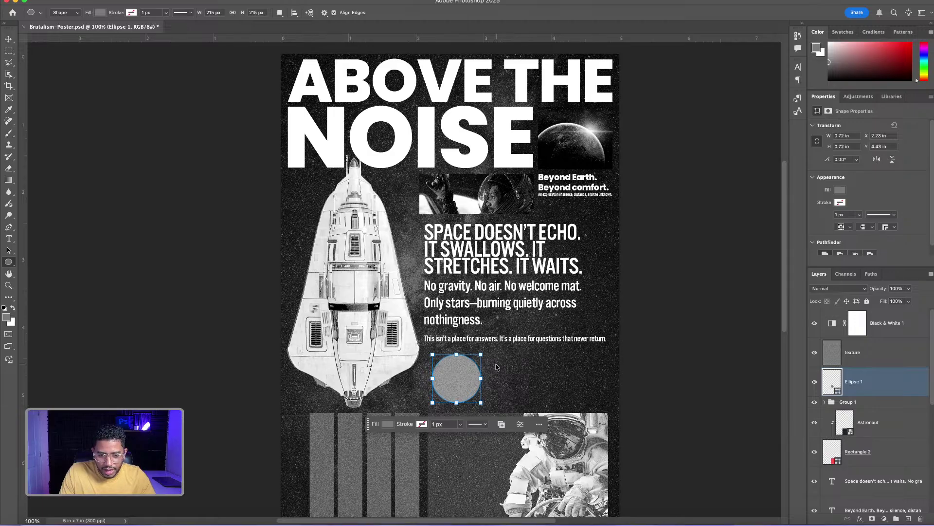
Show the guides and move the circle to X 2.11 in, aligned with the left edge of the body text
key("super+semicolon")
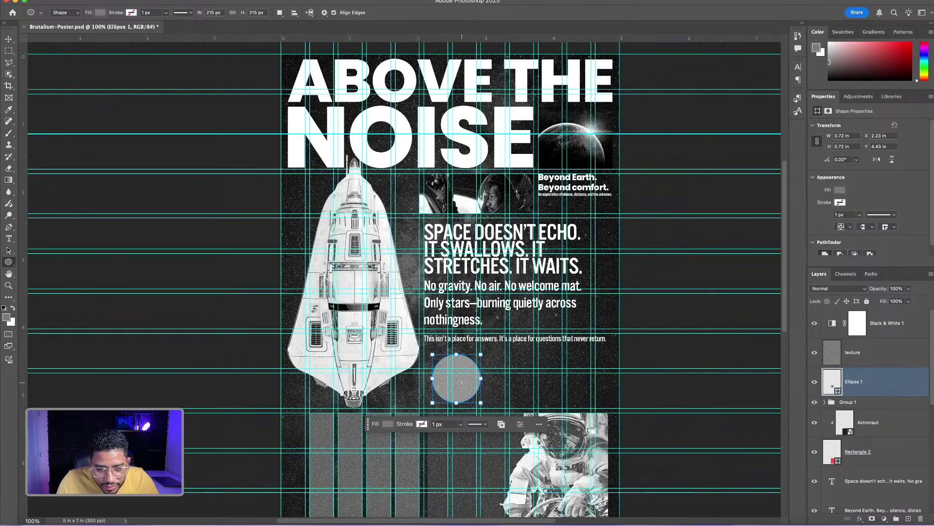
key("super+t")
left_click_drag(461, 384, 455, 385)
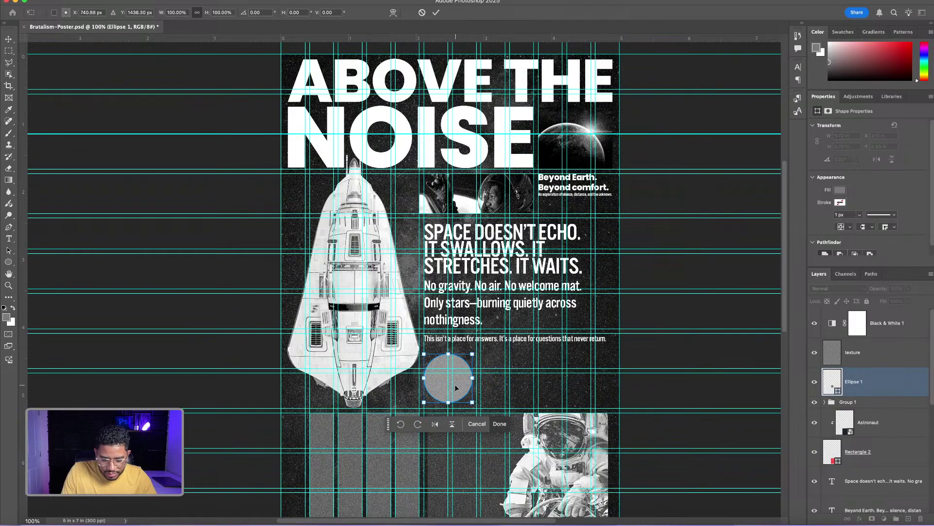
key("Return")
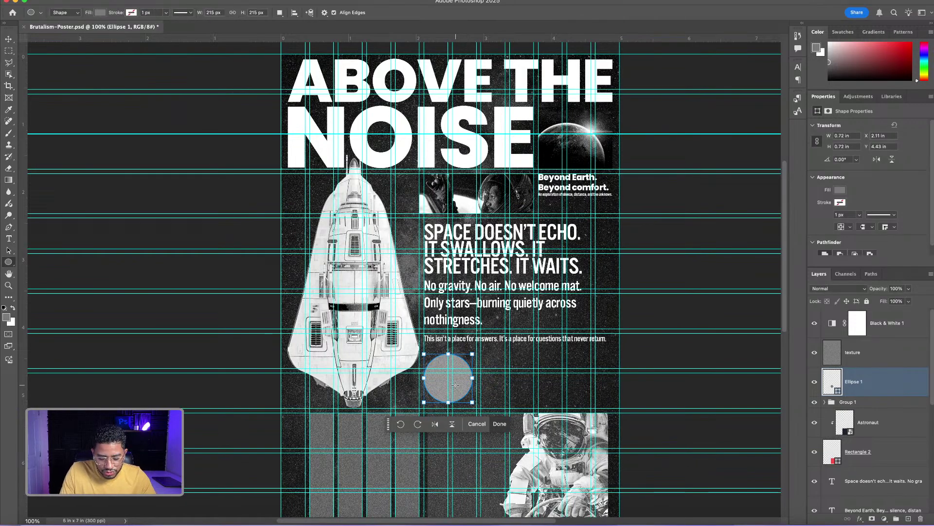
Duplicate the circle, move the copy to the right of the original and scale it down to about 0.57 in
key("super+j")
key("super+t")
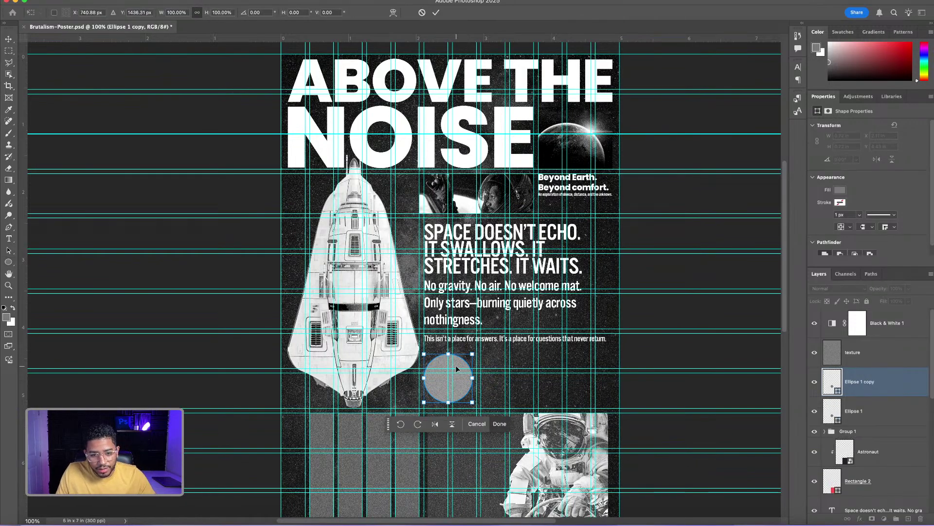
left_click_drag(455, 364, 525, 358)
key("Return")
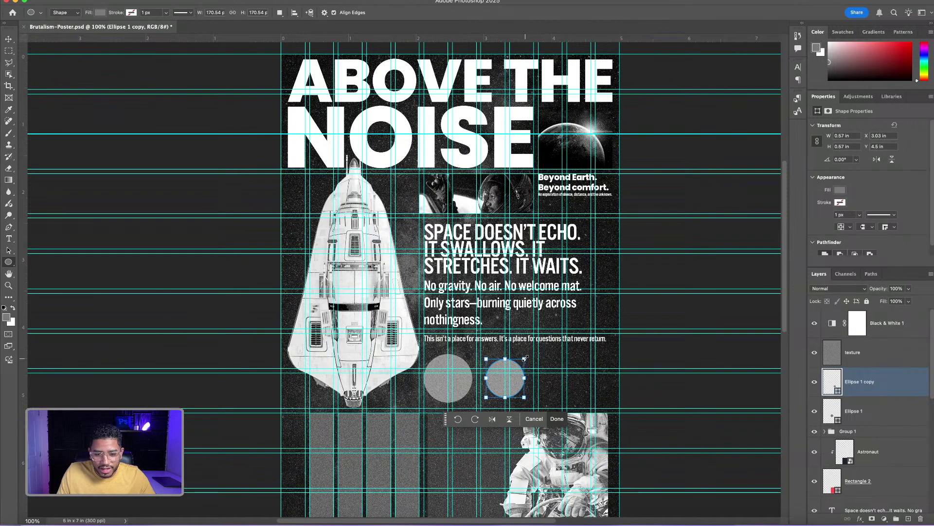
Duplicate the second circle, move the copy to its right and scale it down to about 0.46 in
key("super+j")
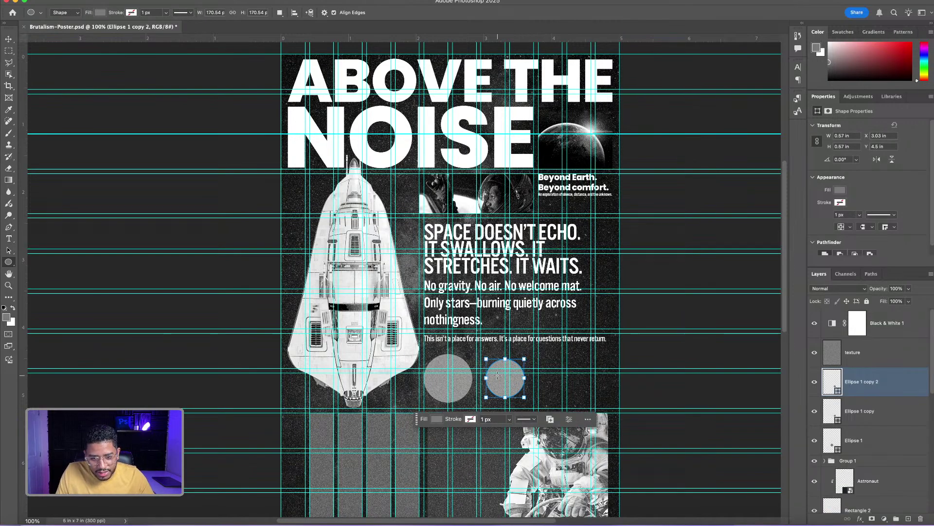
key("super+t")
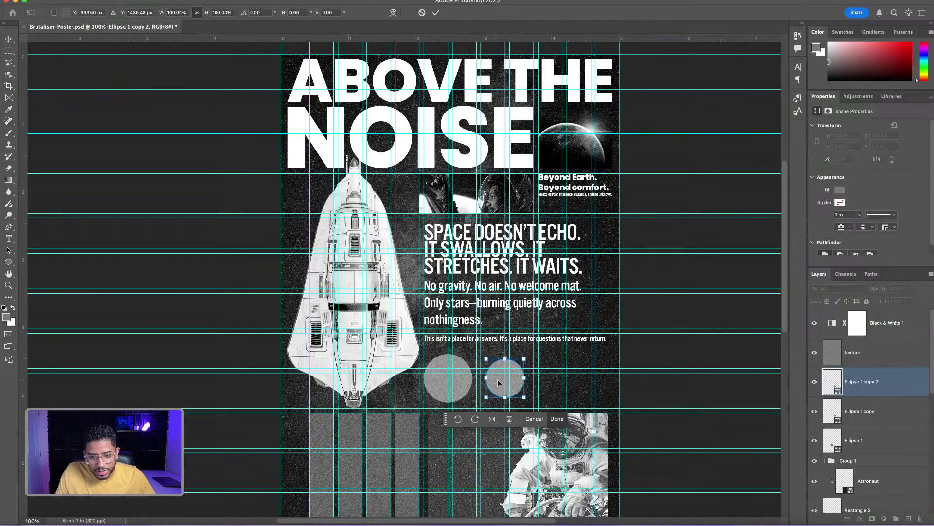
left_click_drag(498, 382, 569, 361)
key("Return")
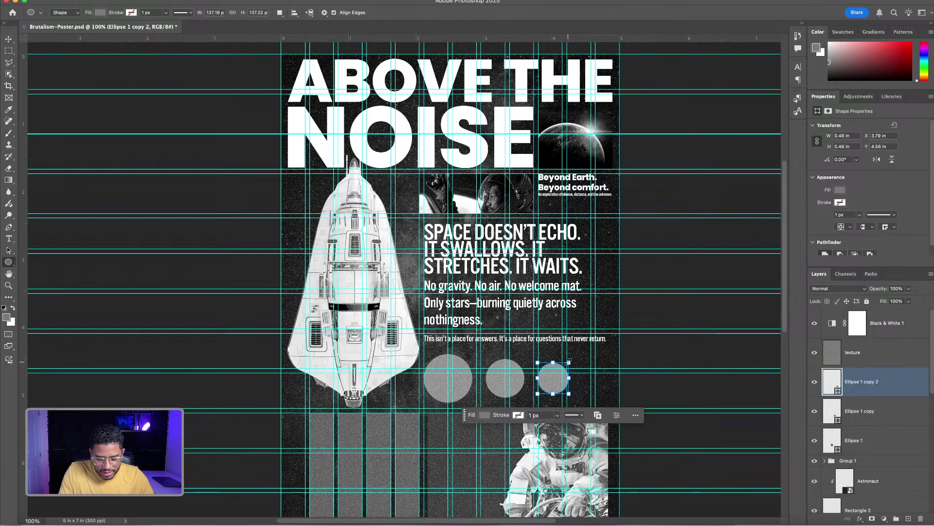
Duplicate the third circle, place the copy at the end of the row and scale it down to about 0.34 in
key("super+j")
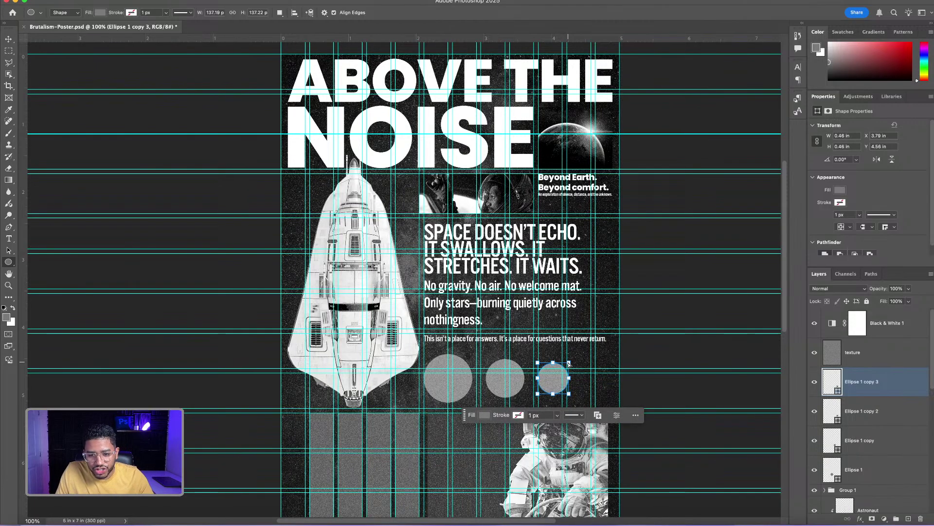
key("super+t")
mouse_move(550, 382)
left_mouse_down()
mouse_move(588, 380)
mouse_move(602, 366)
left_mouse_up()
key("Return")
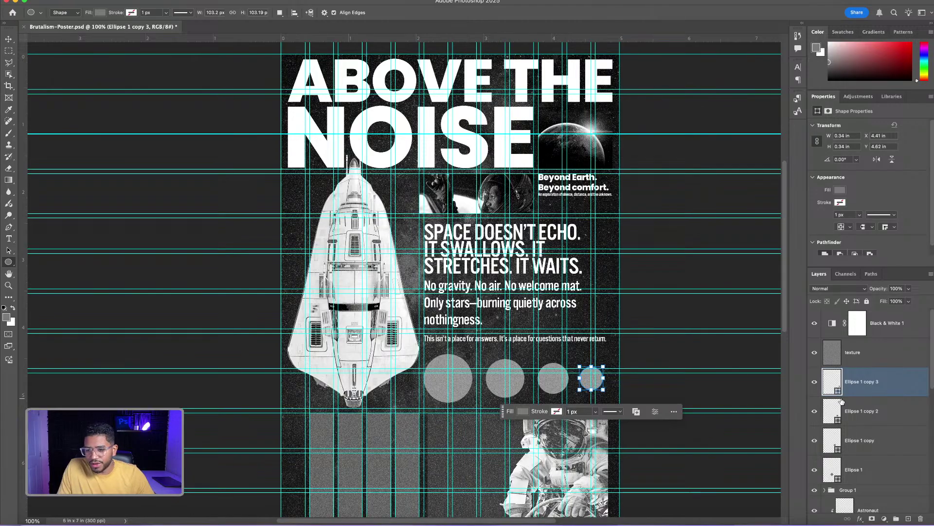
Lower the opacity of the three copied circles, with the smallest at 38% and the second largest at 79%
left_click(908, 288)
left_click_drag(909, 300, 883, 298)
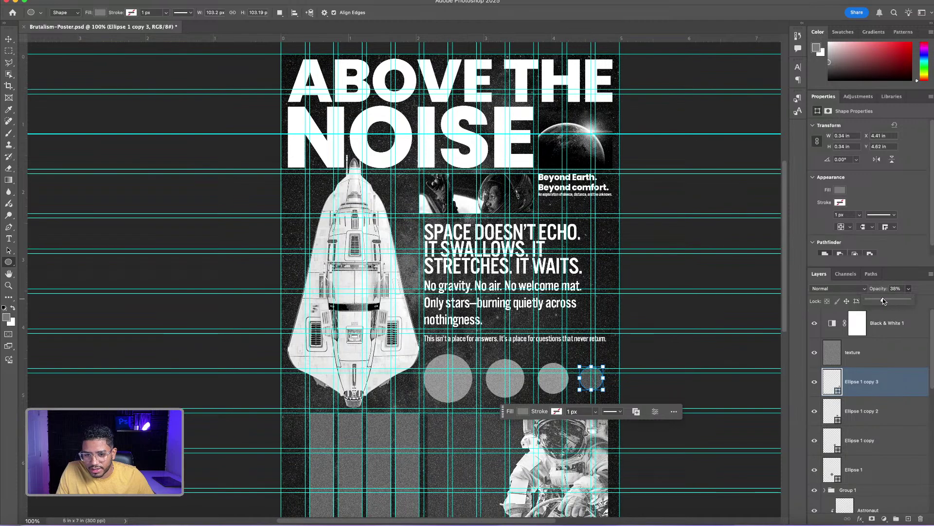
left_click(870, 412)
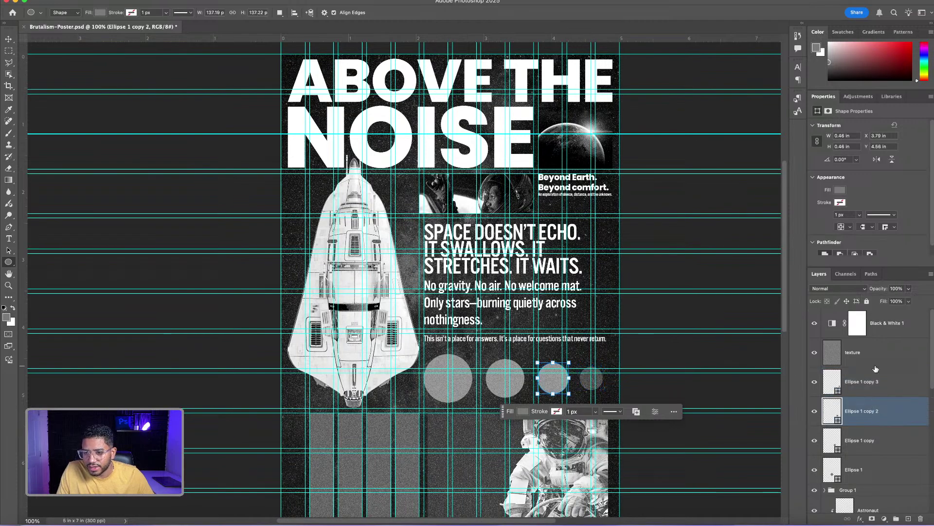
left_click(908, 289)
left_click_drag(904, 299, 901, 301)
left_click(871, 440)
left_click(908, 289)
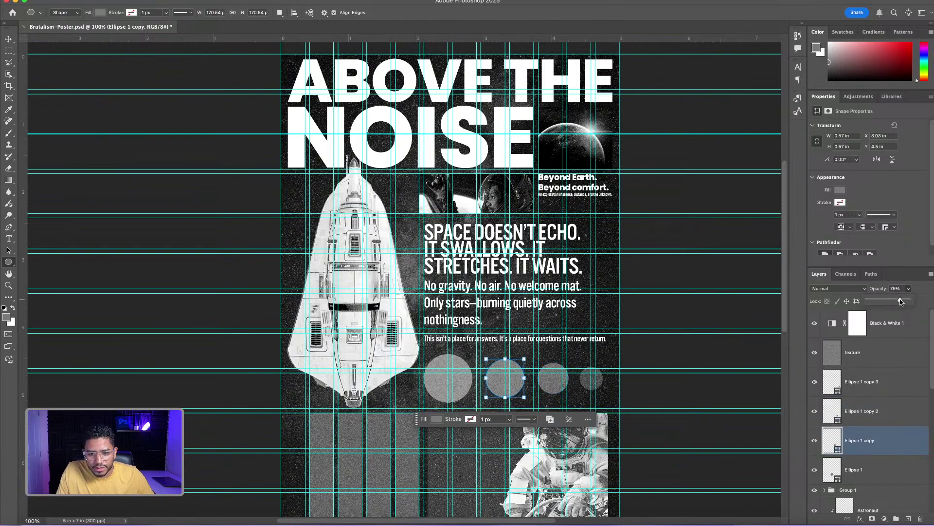
Load the layer mask of the space ship copy layer as a selection
left_click(9, 40)
left_click(352, 307, "shift")
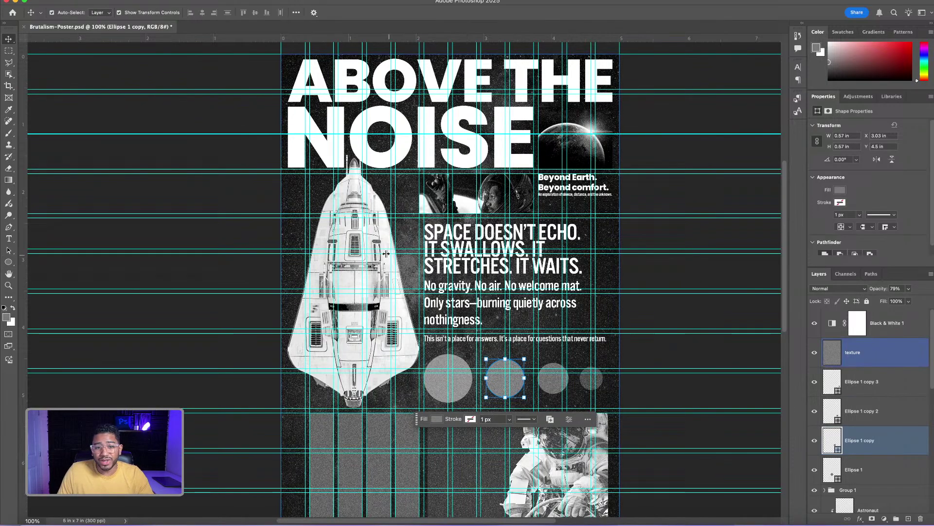
left_click(352, 319)
scroll(873, 426, "down", 5)
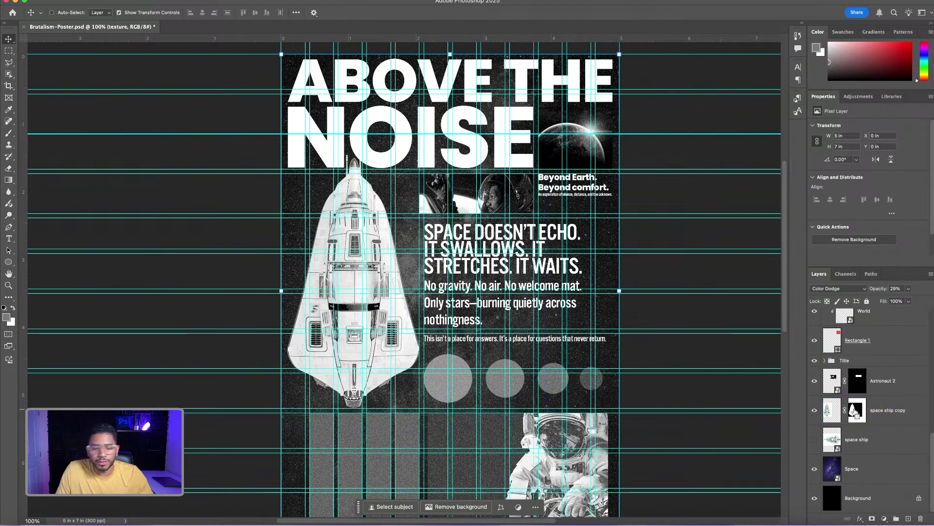
left_click(855, 411, "super")
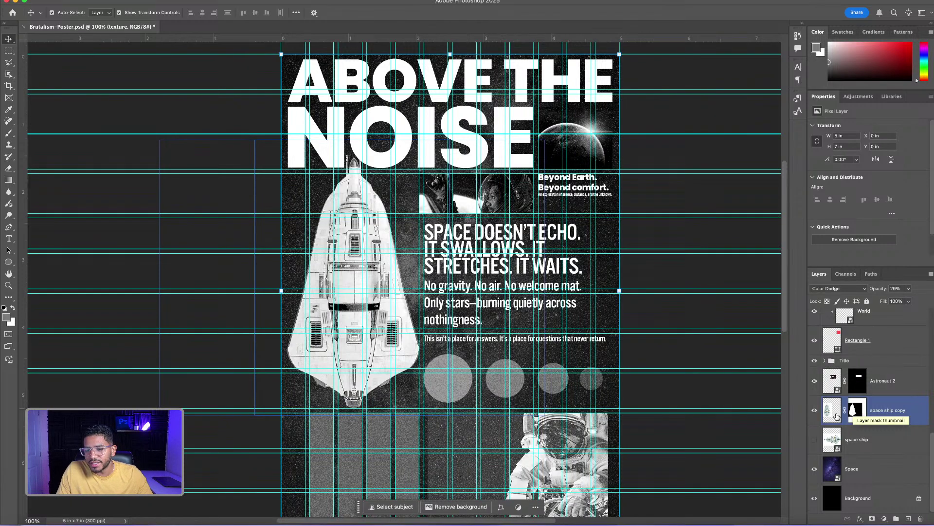
left_click(853, 410, "super")
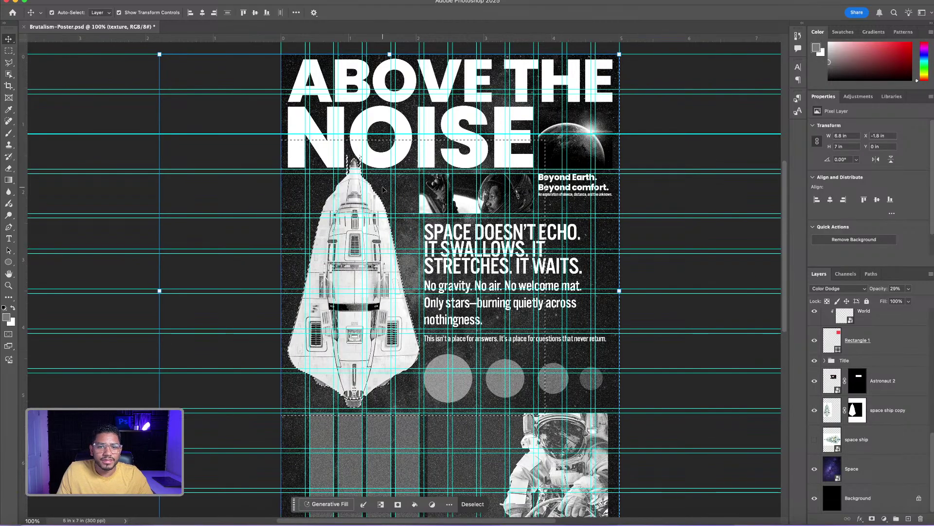
Hide the guides and subtract the areas around the spaceship with the rectangular marquee, leaving only the ship's outline selected
key("super+minus")
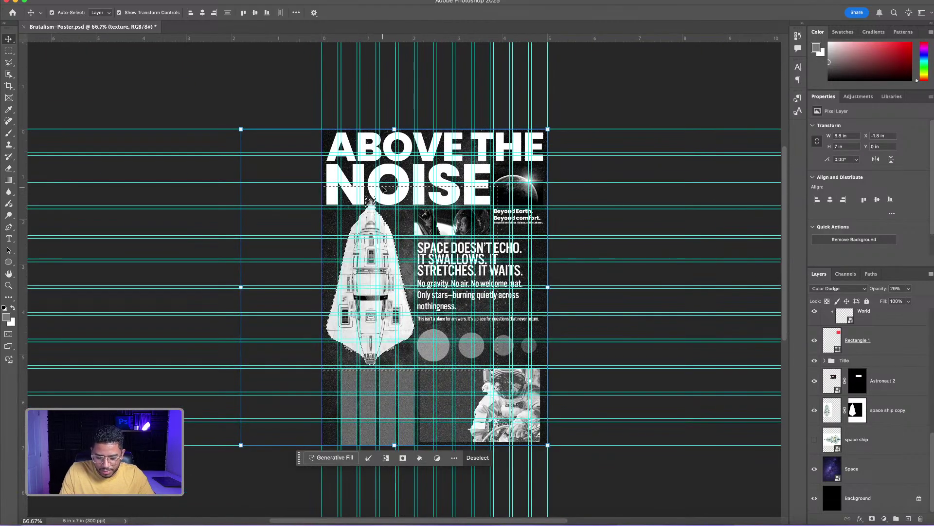
key("super+semicolon")
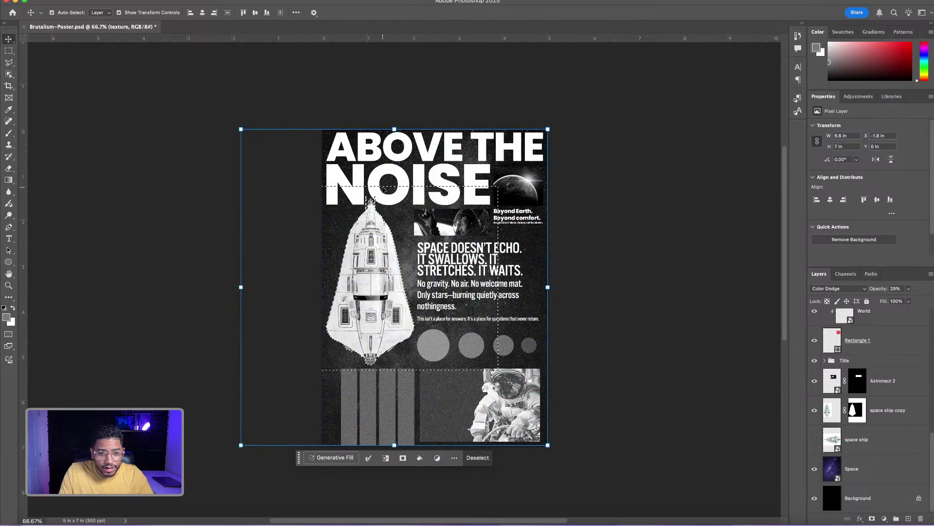
left_click(9, 50)
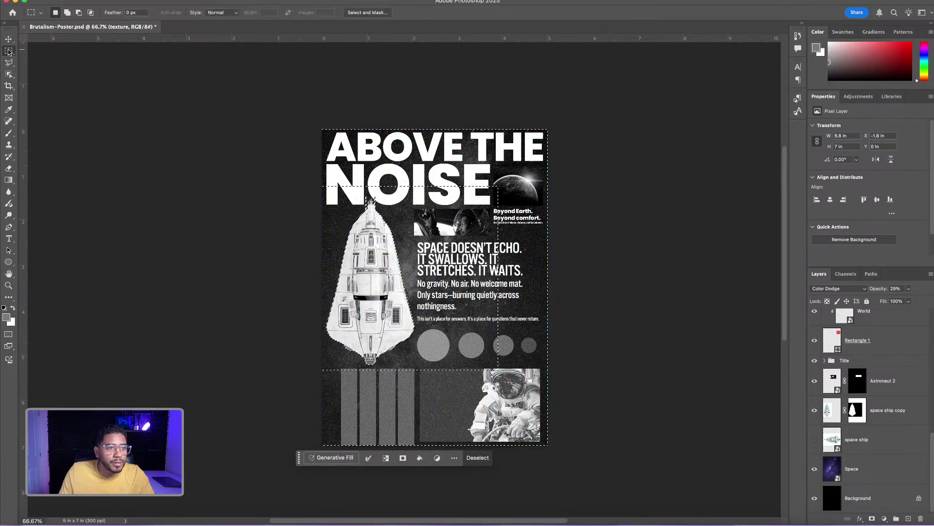
left_click_drag(307, 117, 476, 501)
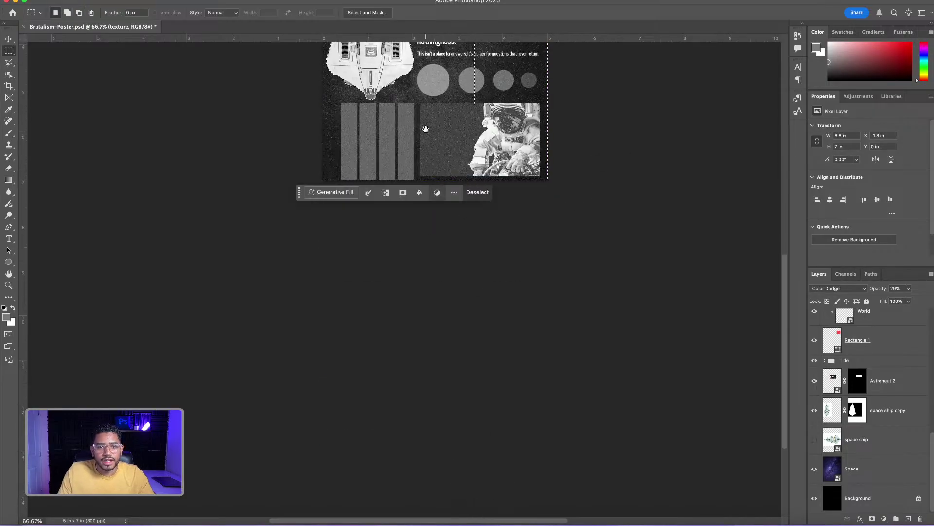
scroll(434, 217, "up", 10)
scroll(380, 343, "right", 3)
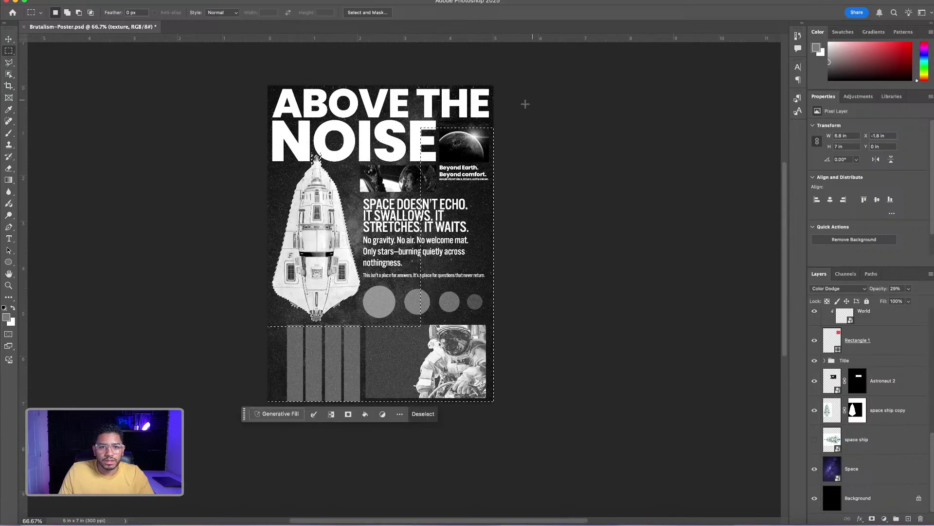
left_click_drag(493, 119, 415, 218)
left_click_drag(515, 206, 228, 324)
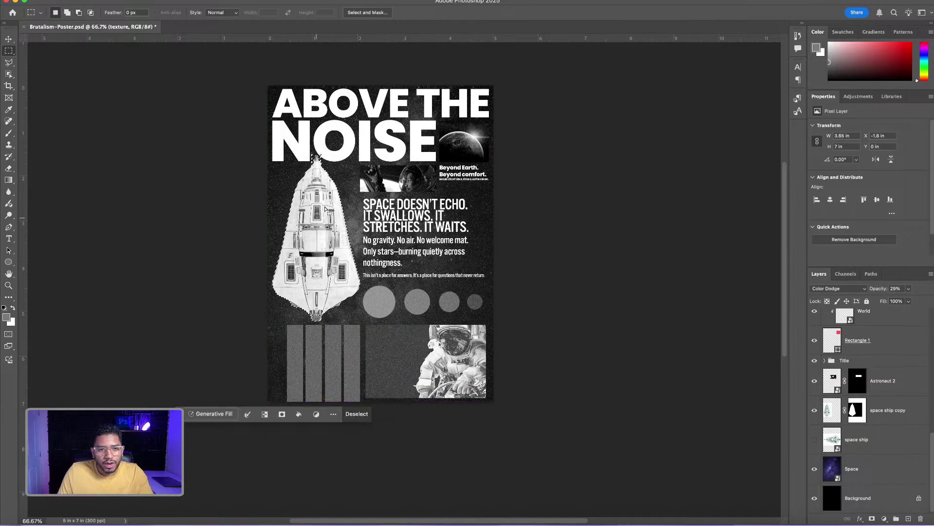
Create a new layer and move it to the top of the stack, above the Black & White adjustment
left_click(886, 379)
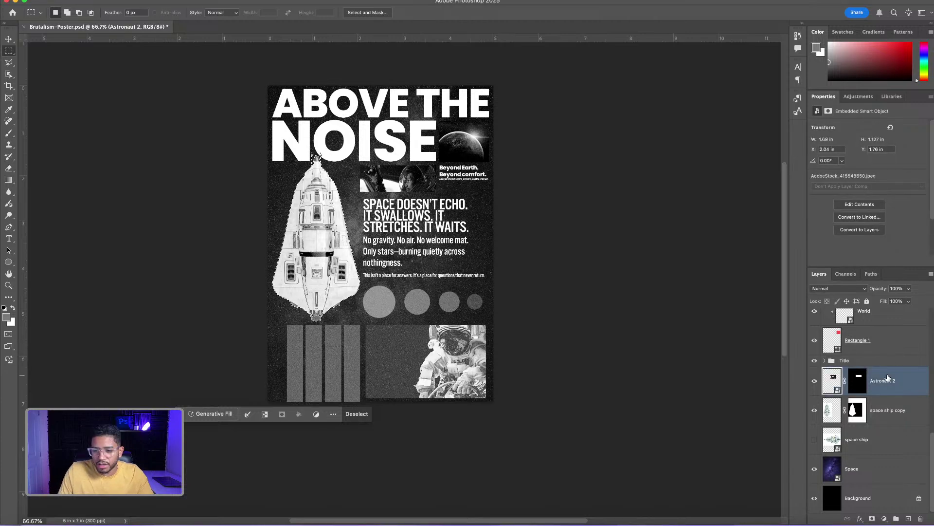
key("super+shift+n")
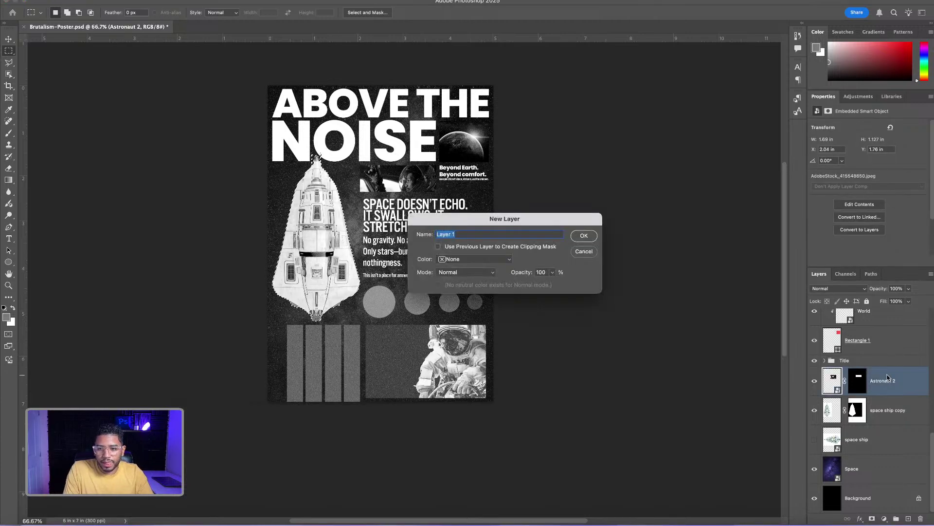
key("Return")
left_click_drag(833, 377, 848, 312)
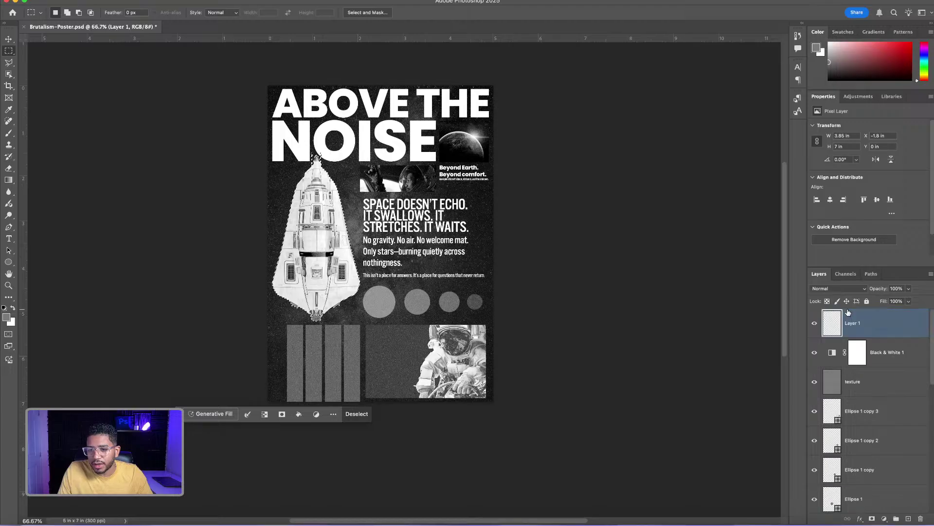
Set the foreground colour to yellow #fec750 and brush it over the upper part of the selected spaceship
left_click(7, 317)
left_click(697, 327)
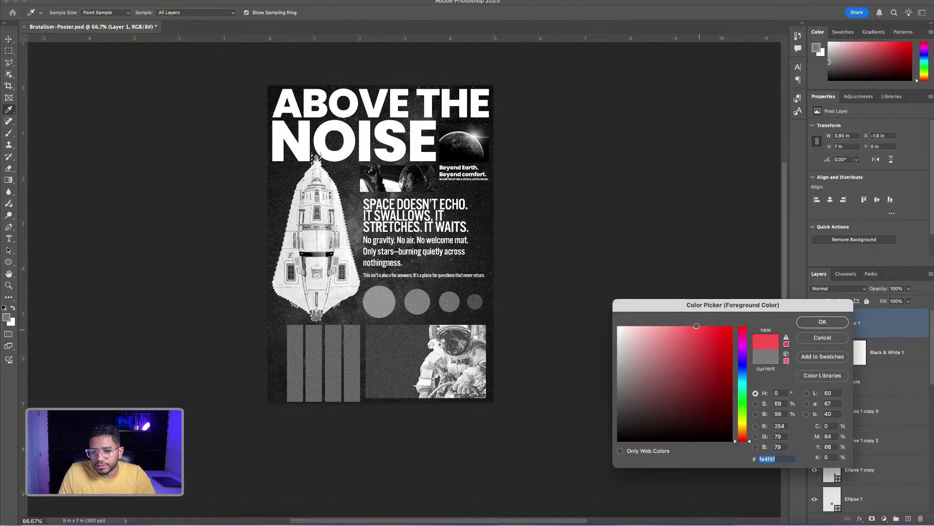
left_click_drag(741, 421, 742, 427)
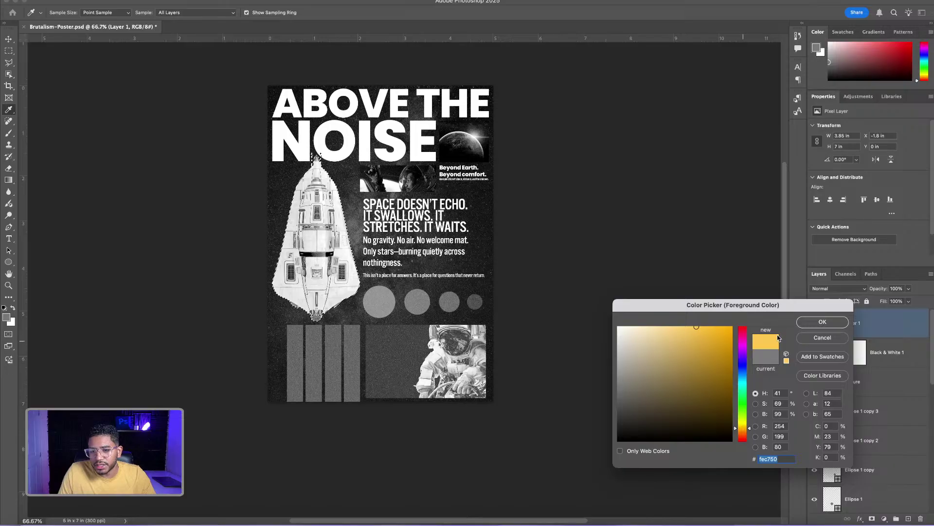
left_click(821, 322)
key("b")
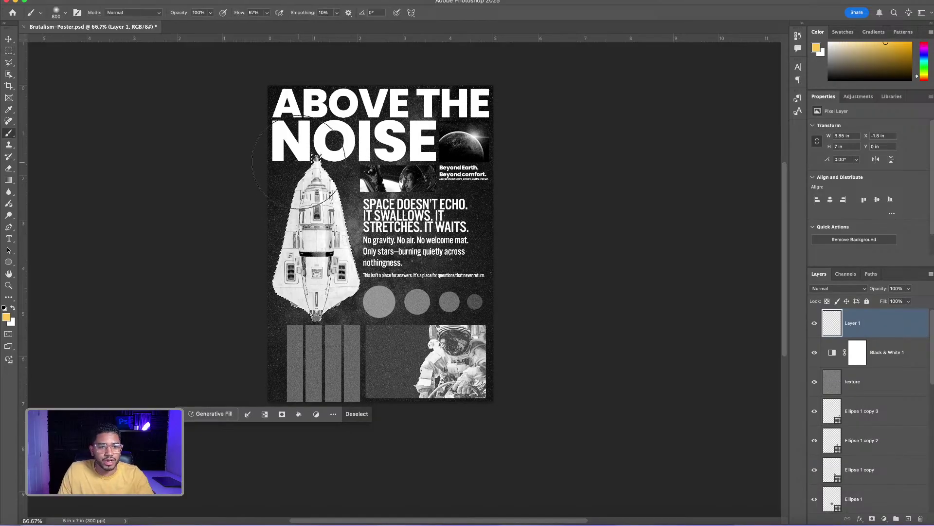
mouse_move(299, 162)
left_mouse_down()
mouse_move(255, 192)
mouse_move(264, 209)
mouse_move(246, 225)
left_mouse_up()
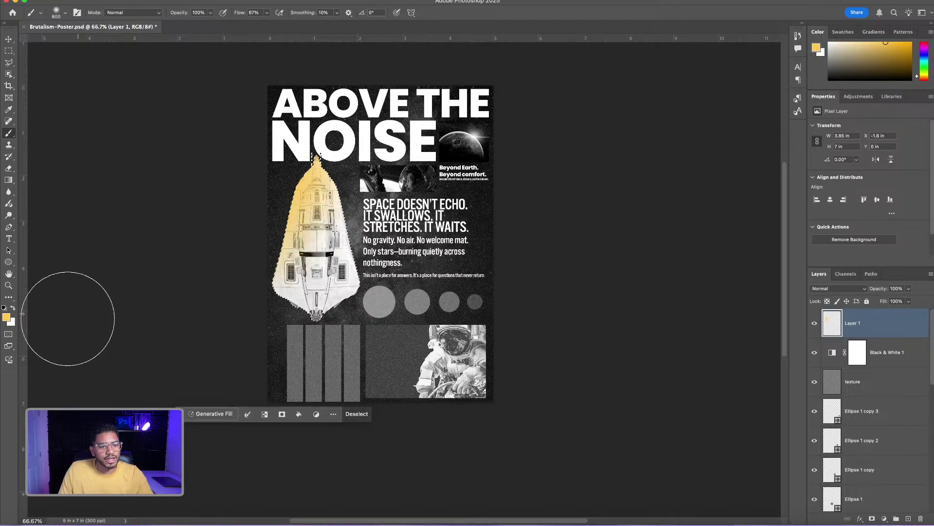
Change the foreground colour to a medium blue and brush it over the lower part of the selected spaceship
left_click(6, 317)
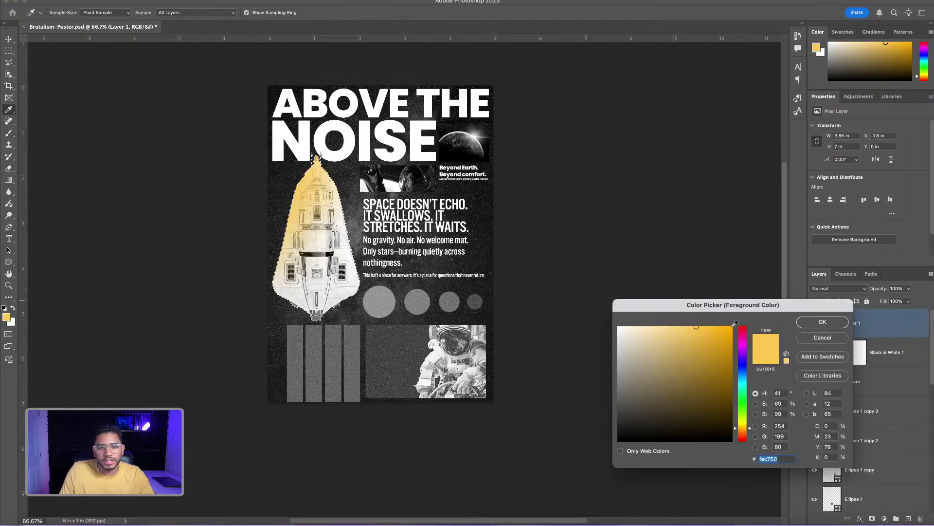
left_click(741, 373)
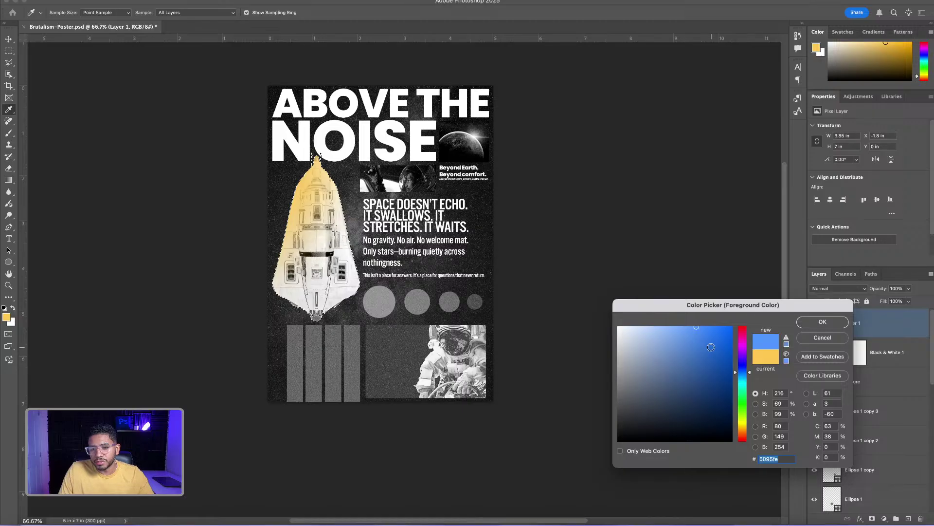
left_click(705, 338)
left_click(830, 325)
key("b")
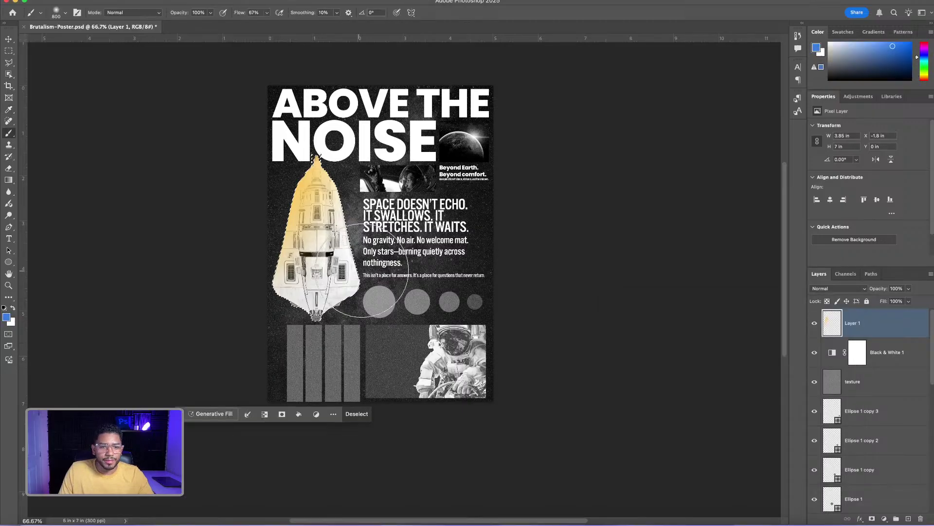
mouse_move(341, 292)
left_mouse_down()
mouse_move(303, 334)
mouse_move(333, 305)
left_mouse_up()
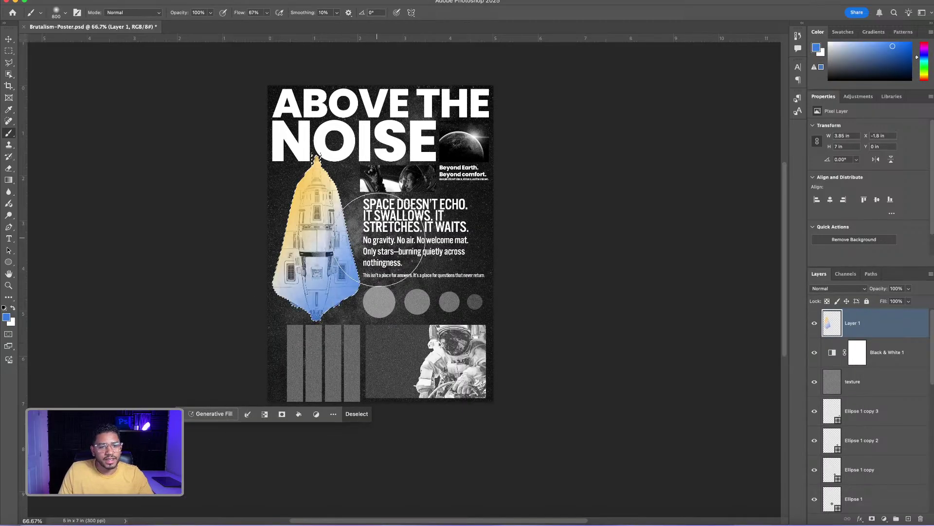
Clear the selection, set the painted colour layer's blend mode to Multiply and deselect the layer
key("ctrl+d")
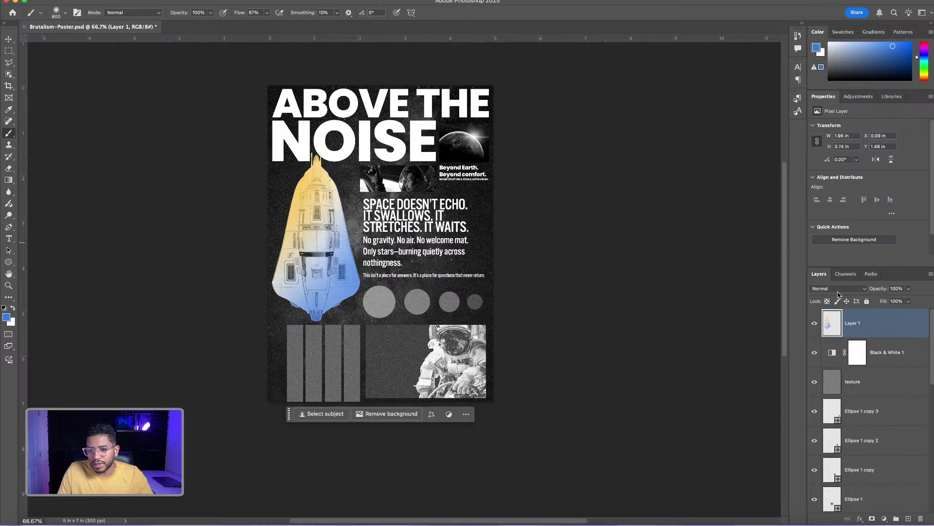
left_click(839, 291)
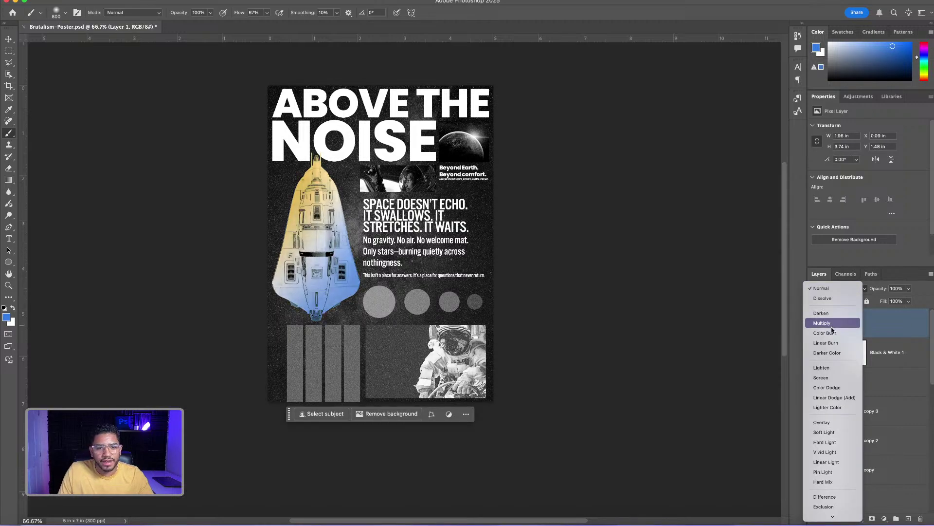
left_click(831, 325)
left_click(9, 39)
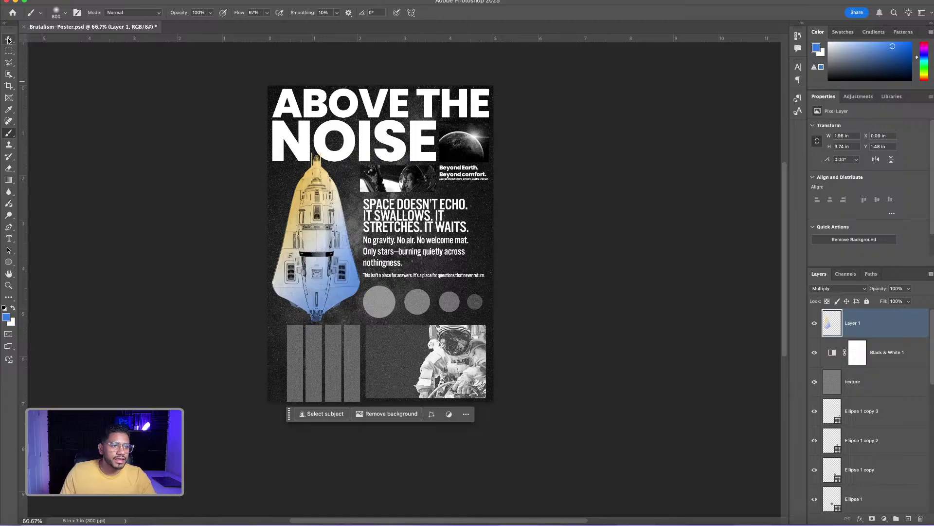
left_click(560, 203)
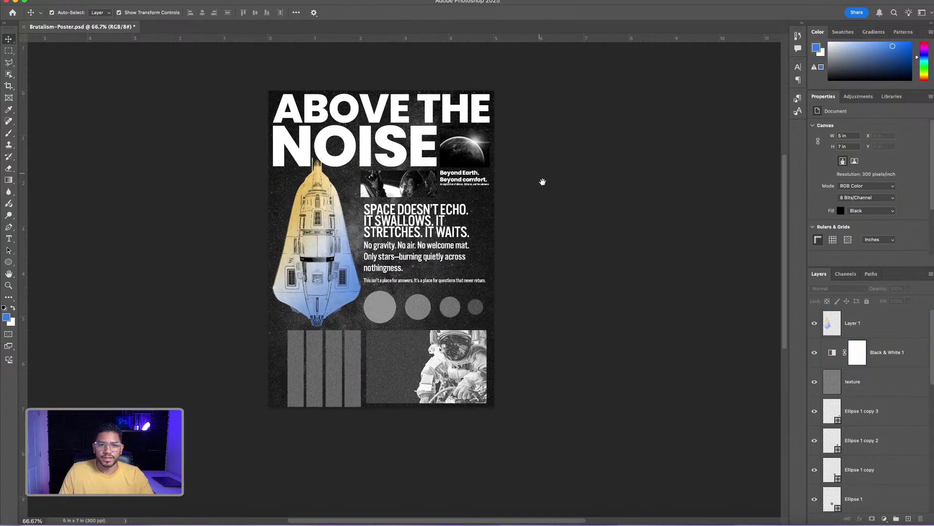
left_click_drag(542, 181, 584, 189)
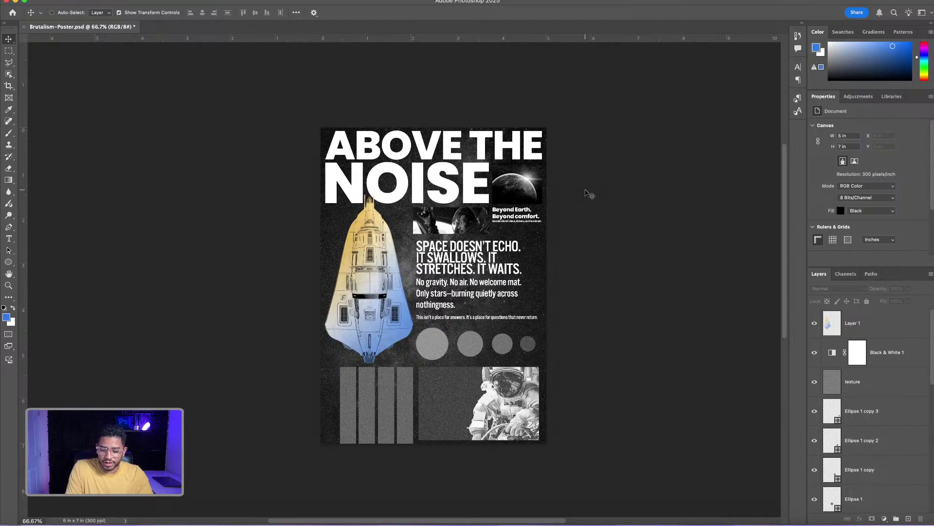
key("super+1")
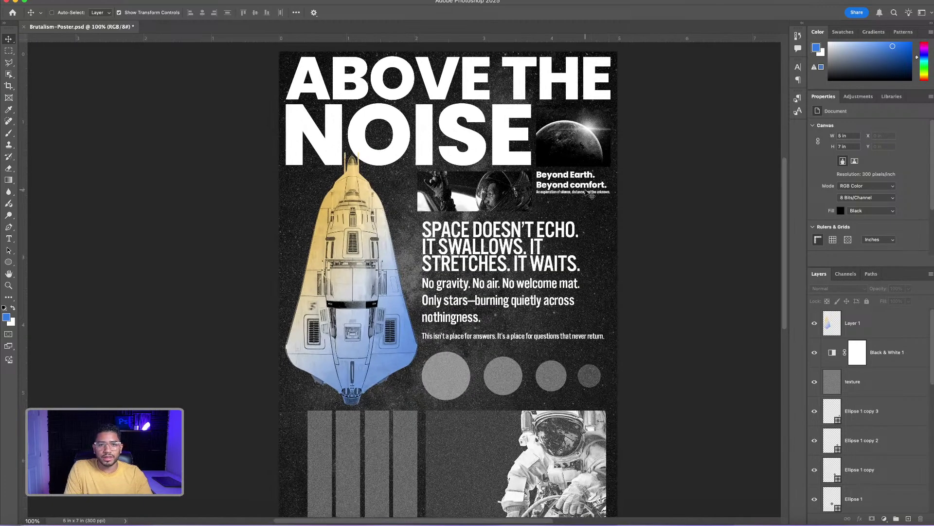
key("super+minus")
key("super+1")
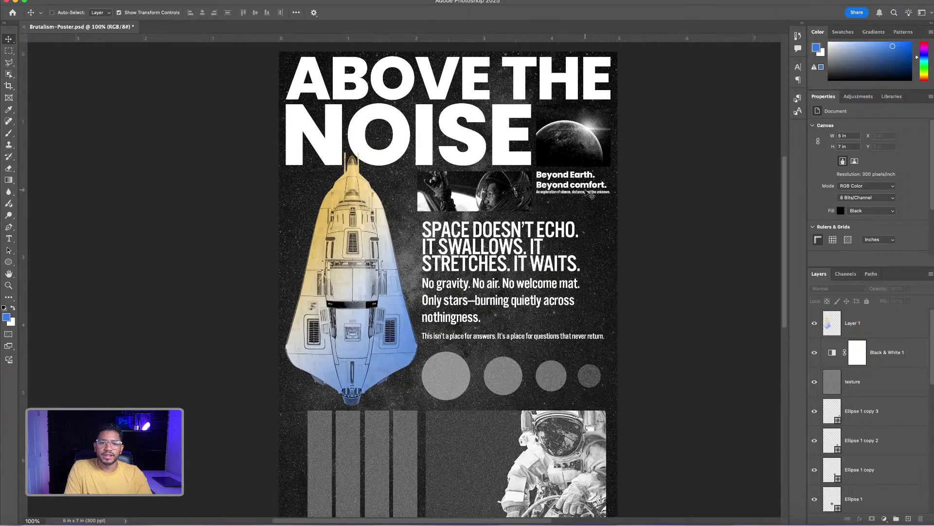
left_click(590, 194, "super")
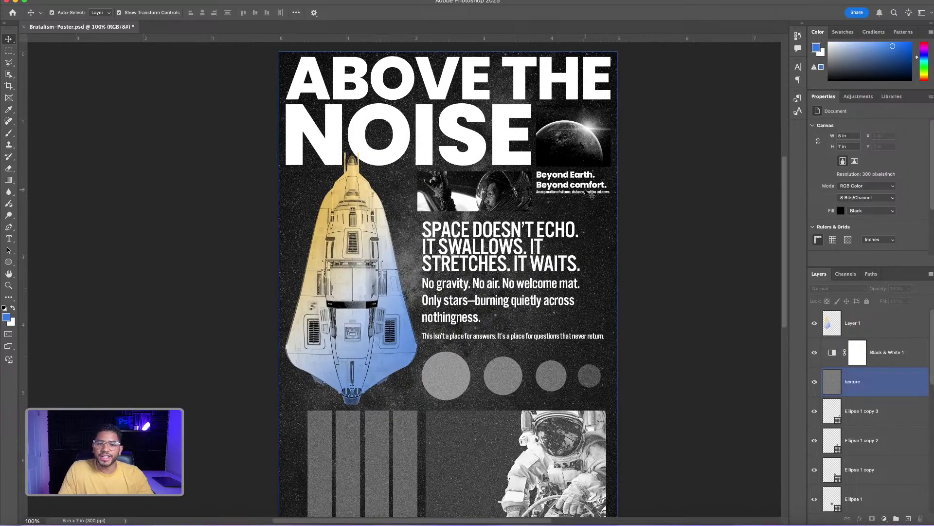